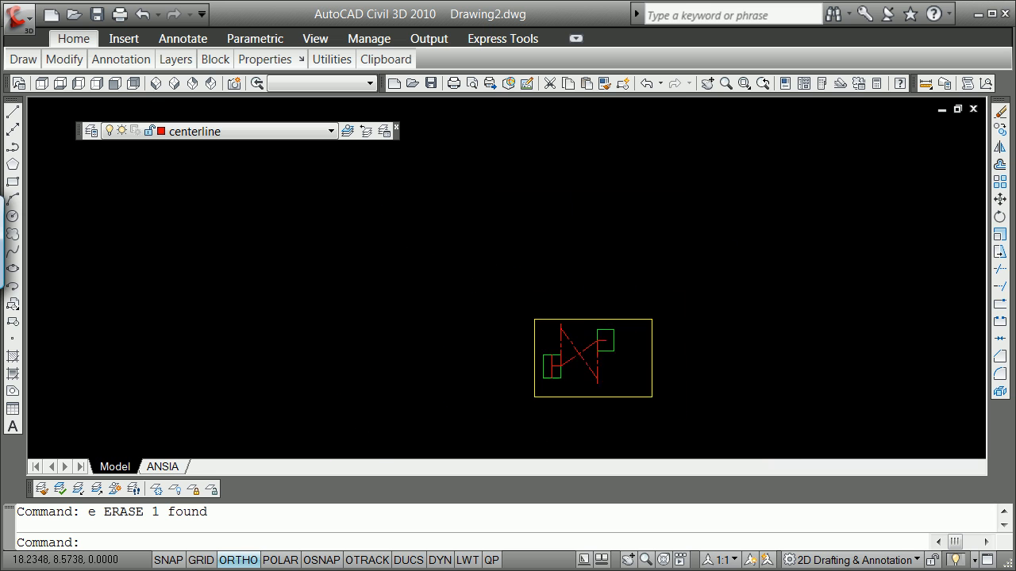
Save a window view named plotview, using two opposite corners of the yellow border as its endpoints.
scroll(626, 381, "up", 6)
scroll(623, 331, "down", 1)
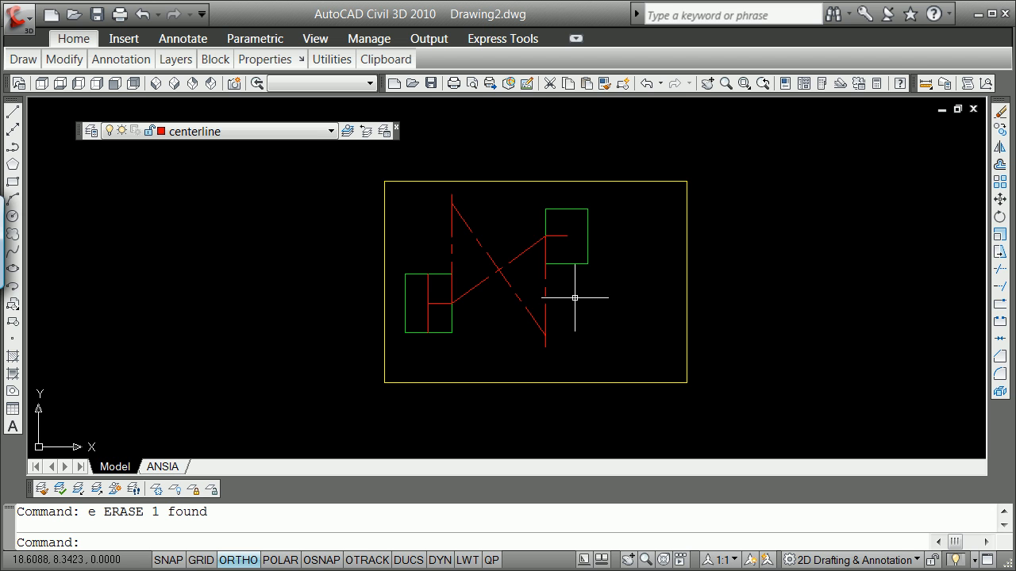
key("Return")
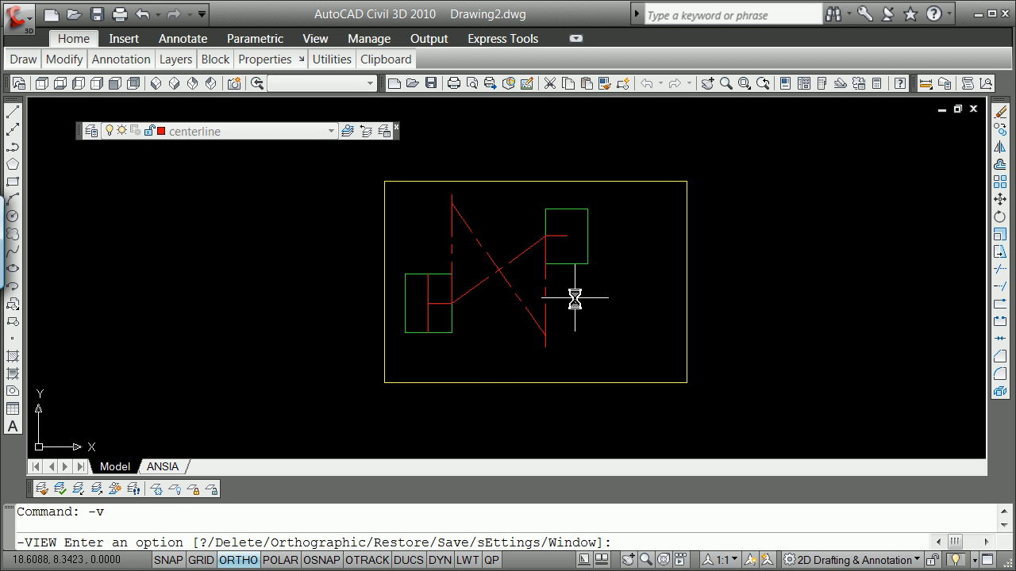
key("Return")
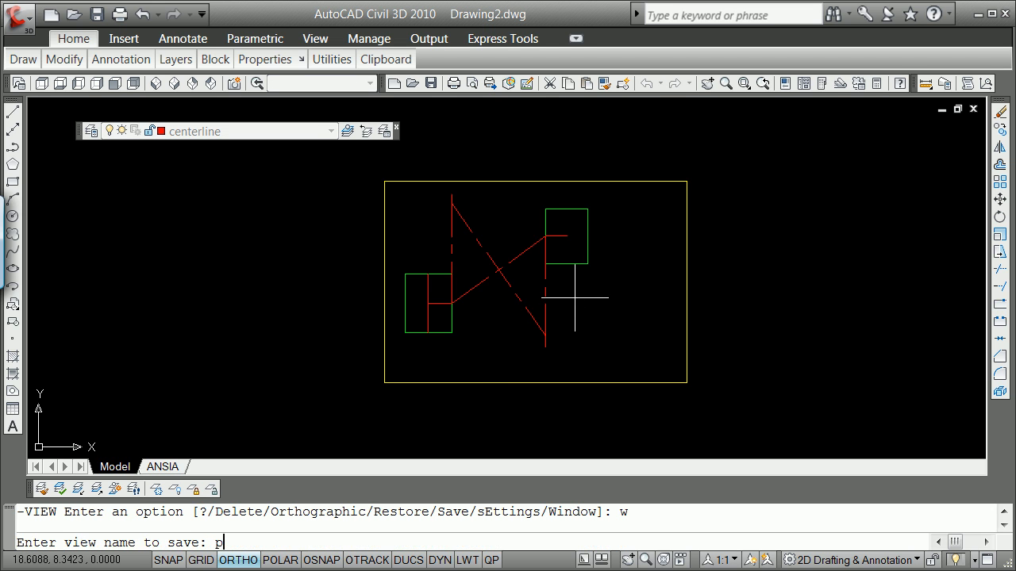
key("Return")
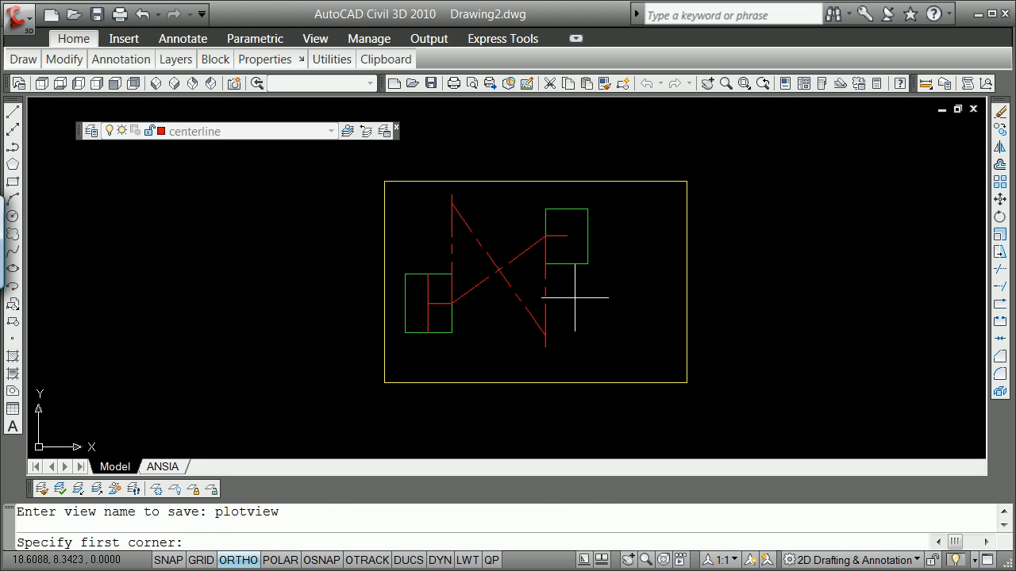
right_click(336, 384, "shift")
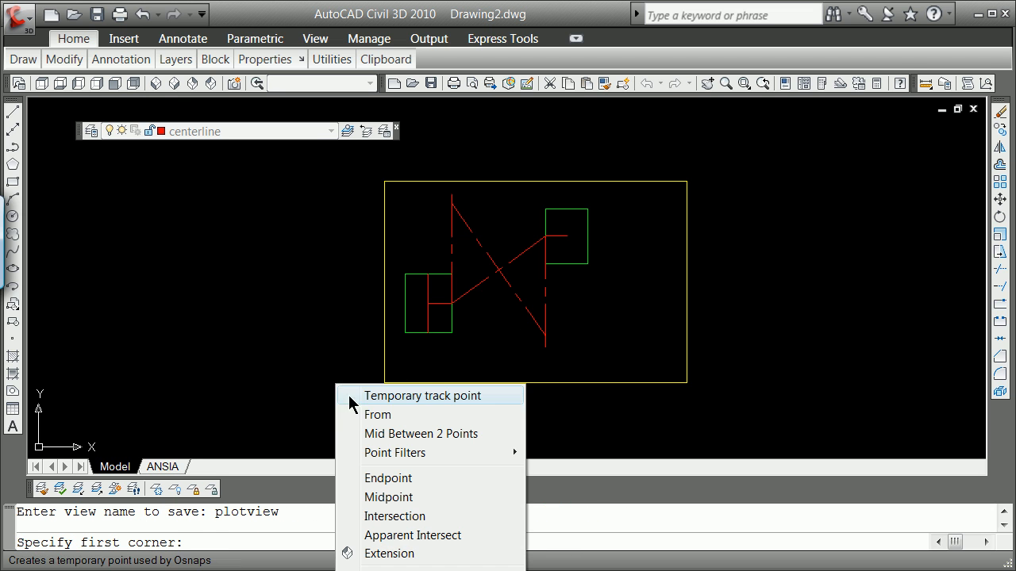
left_click(373, 479)
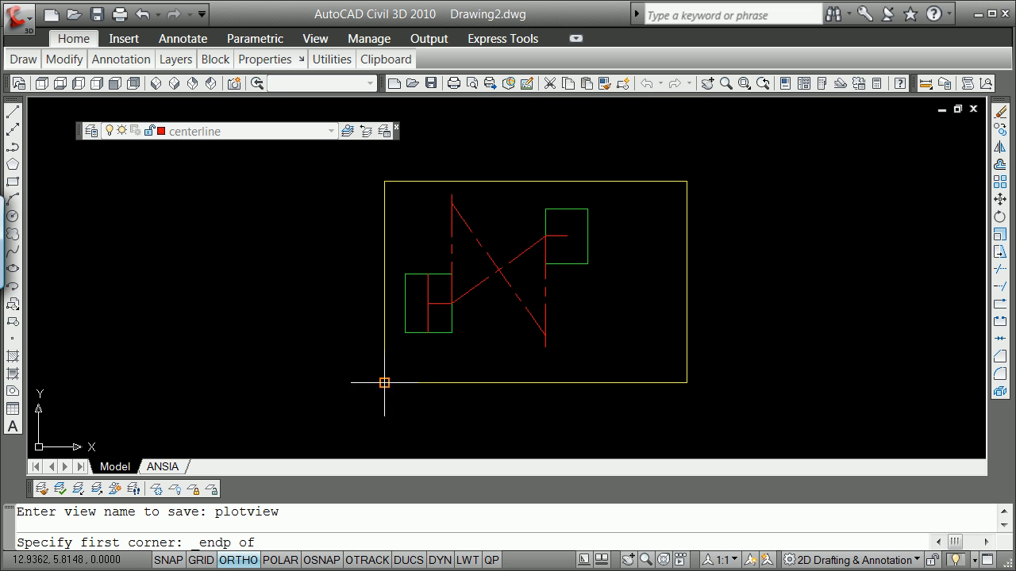
left_click(385, 381)
right_click(655, 235, "shift")
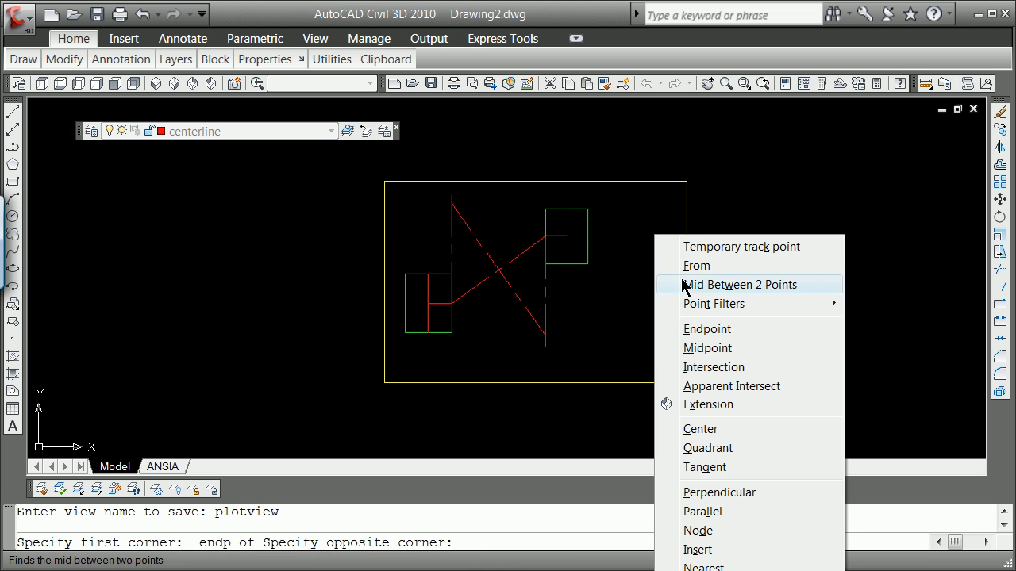
left_click(712, 328)
left_click(687, 182)
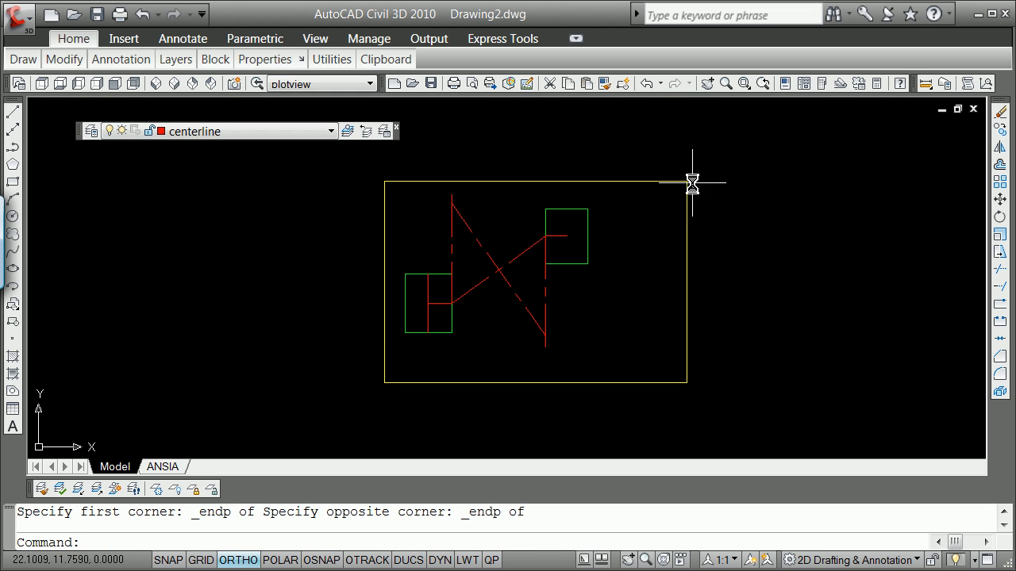
left_click(383, 133)
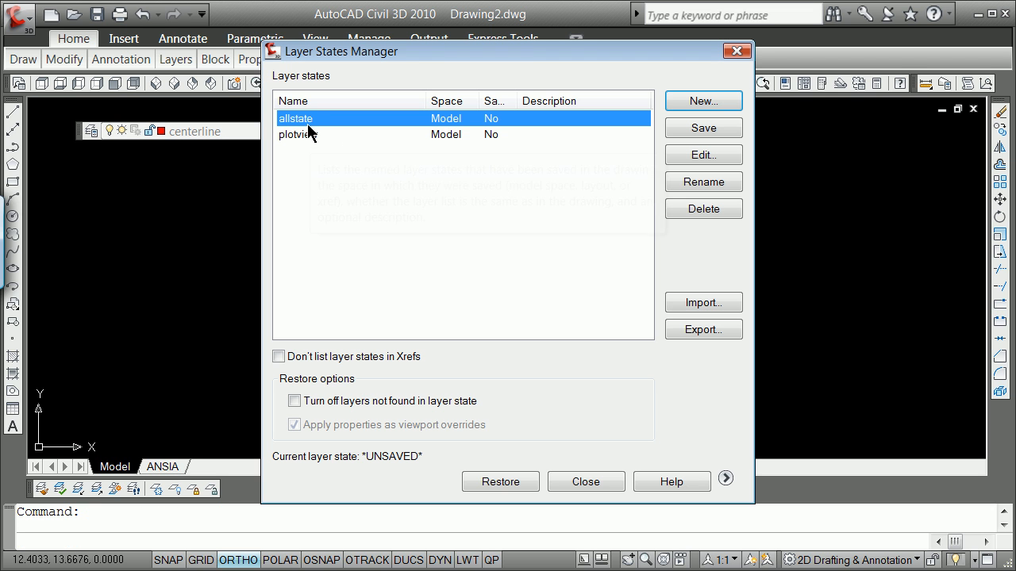
left_click(590, 482)
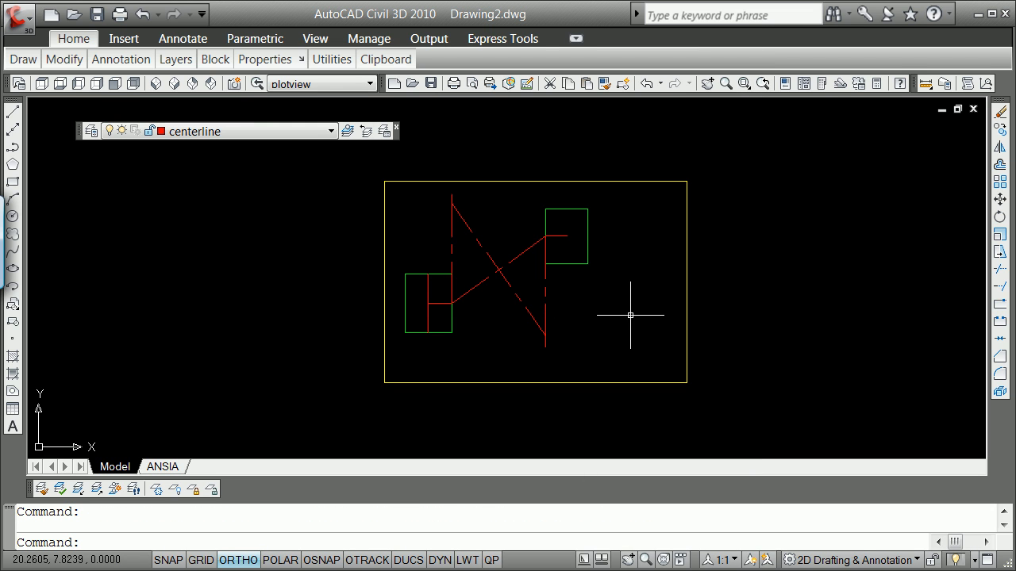
Fillet both ends of the long dashed diagonal with the two vertical centerlines to make sharp corners.
scroll(453, 230, "up", 5)
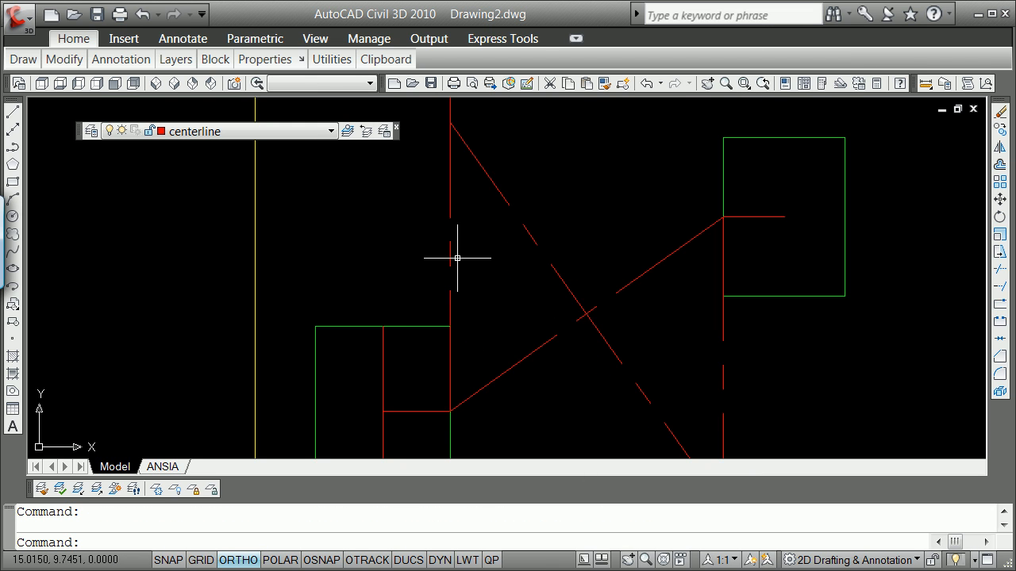
type("fillet")
key("Return")
left_click(452, 186)
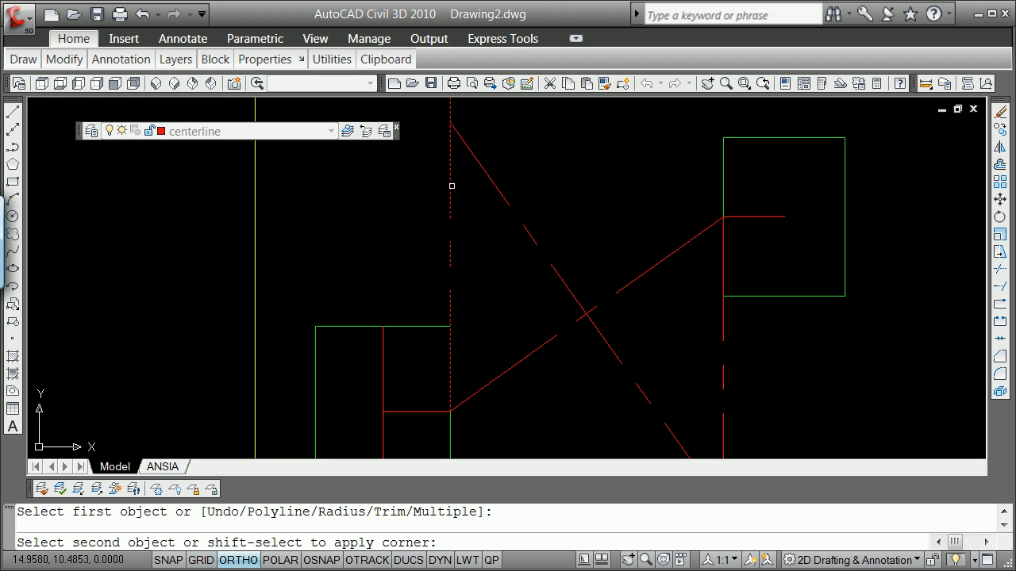
left_click(470, 156)
key("Return")
scroll(619, 333, "down", 5)
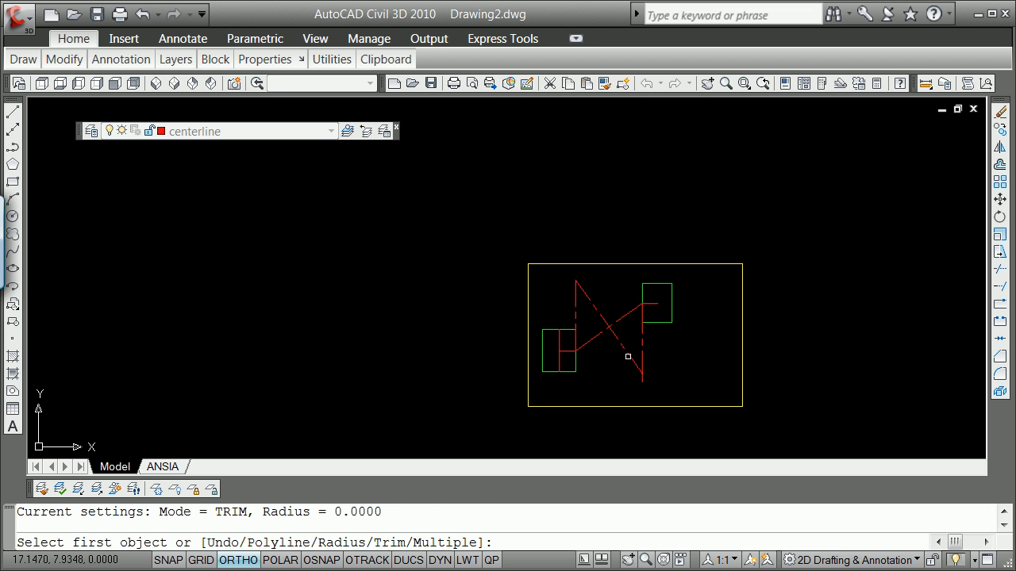
left_click(630, 359)
left_click(645, 358)
Draw a circle centred on the left vertical centerline's midpoint, with its radius reaching the intersection of the two diagonals.
scroll(624, 337, "up", 4)
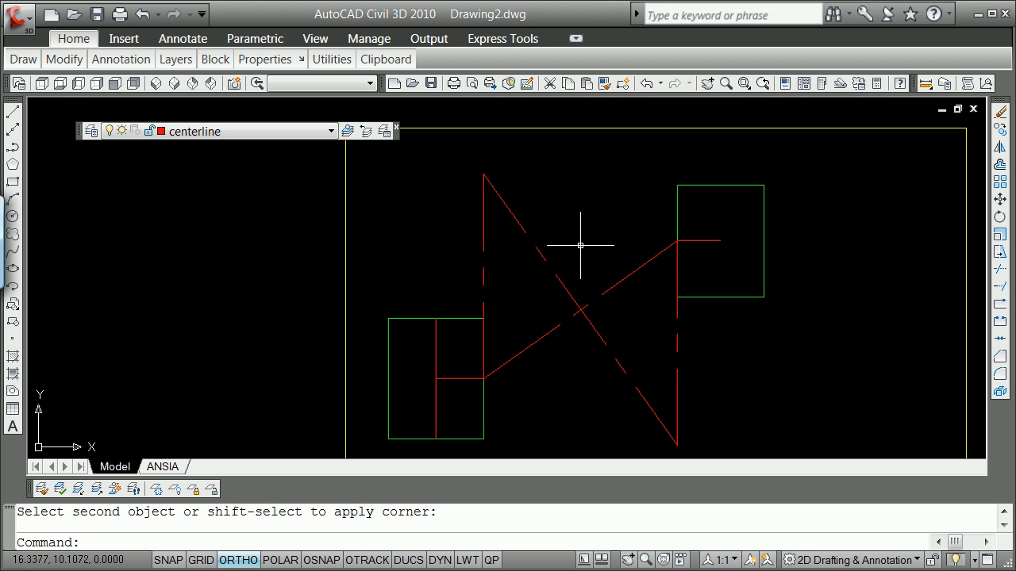
left_click(13, 217)
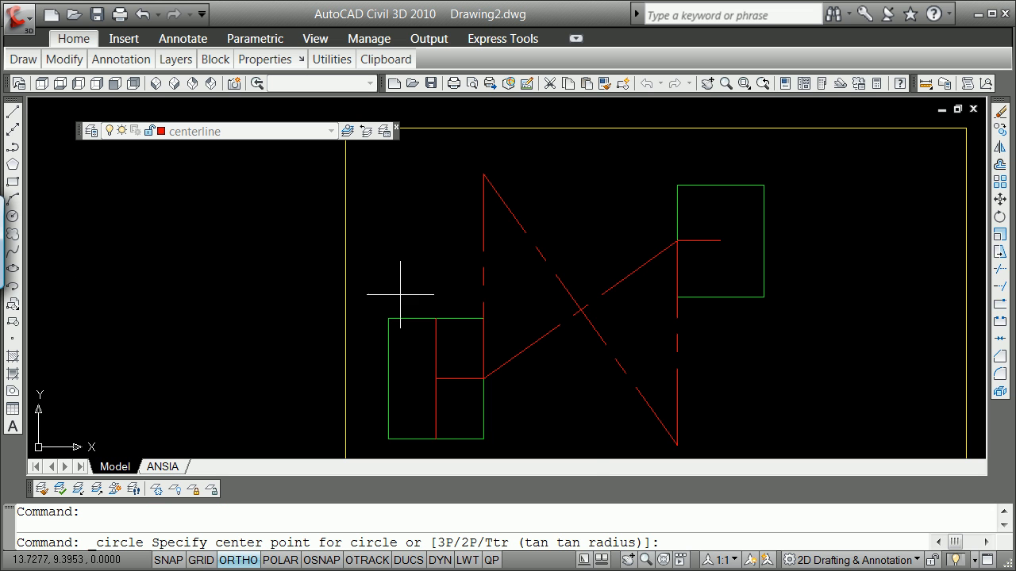
right_click(408, 243, "shift")
left_click(472, 357)
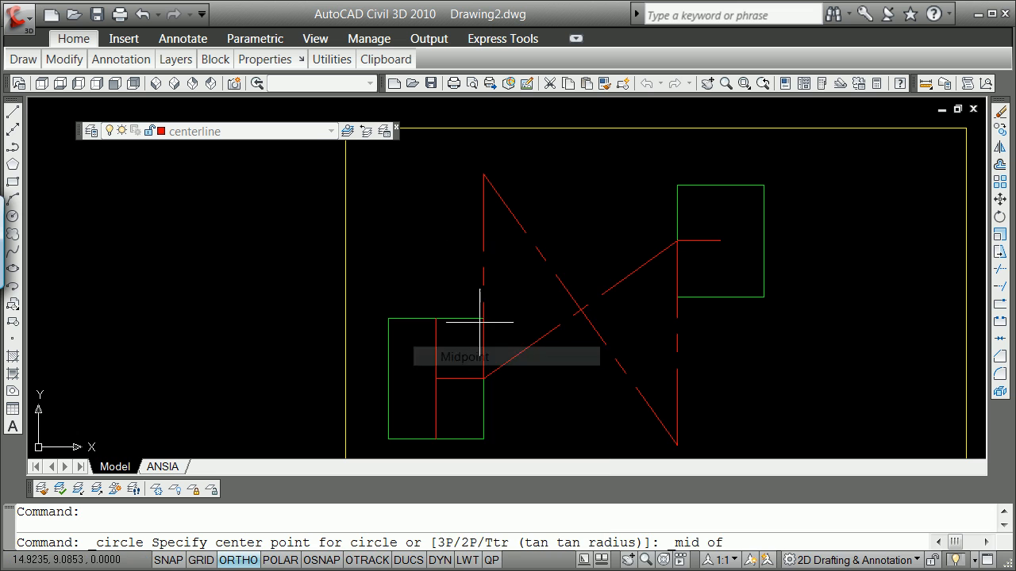
left_click(483, 277)
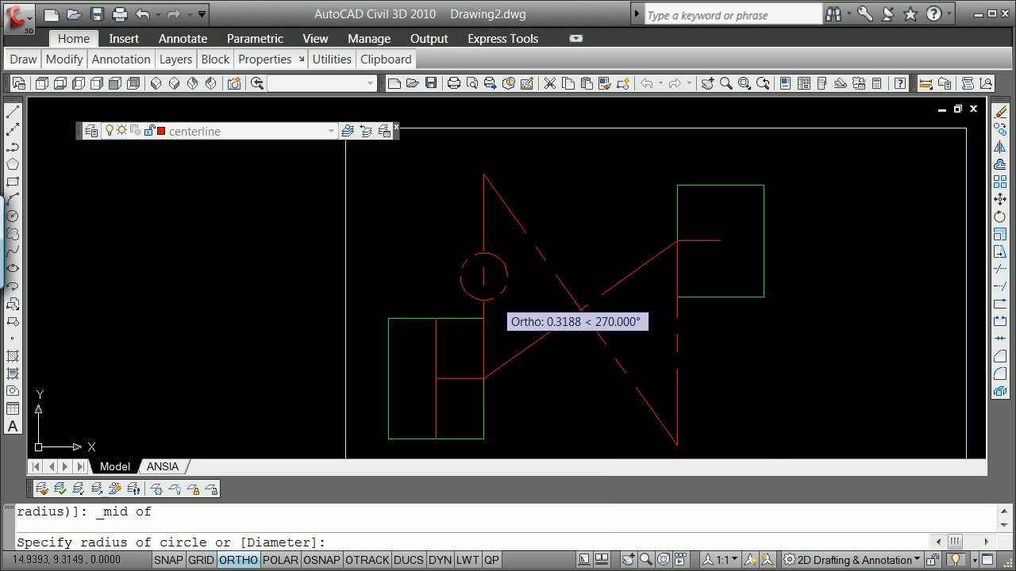
right_click(587, 330, "shift")
left_click(652, 464)
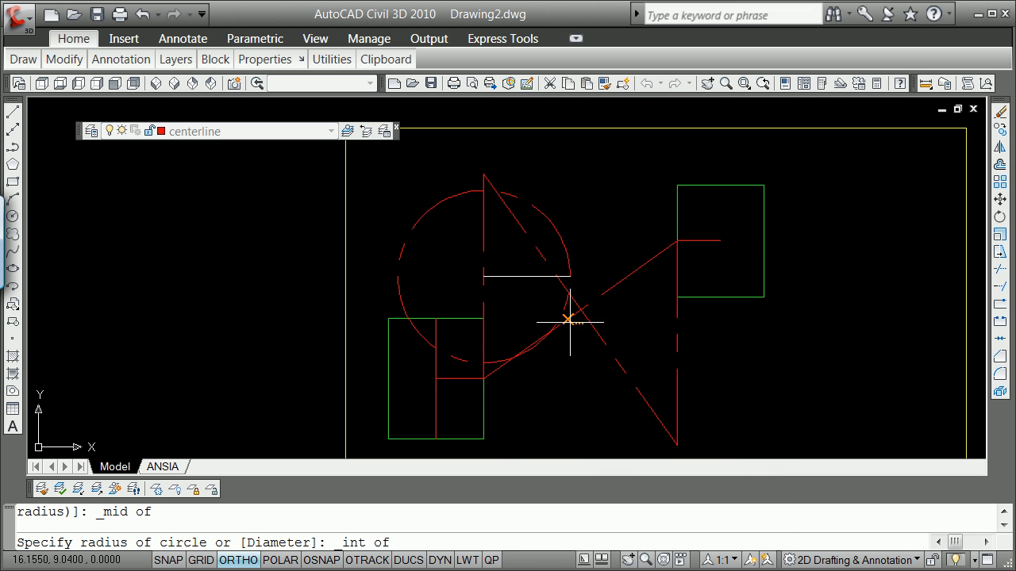
scroll(580, 310, "up", 3)
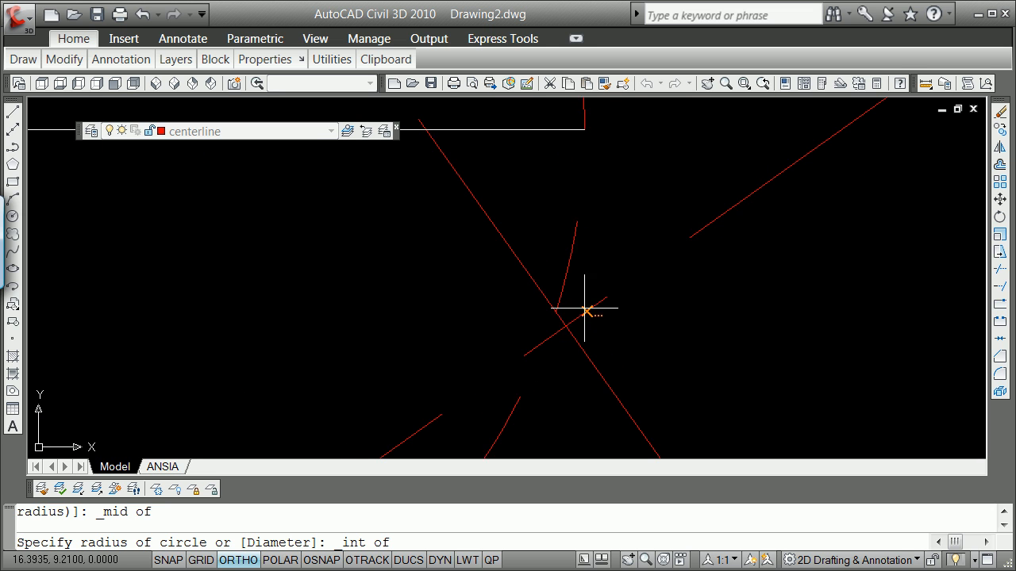
left_click(567, 329)
Draw a second circle centred on the right vertical centerline's midpoint, with its radius reaching the intersection of the two diagonals.
scroll(502, 341, "down", 8)
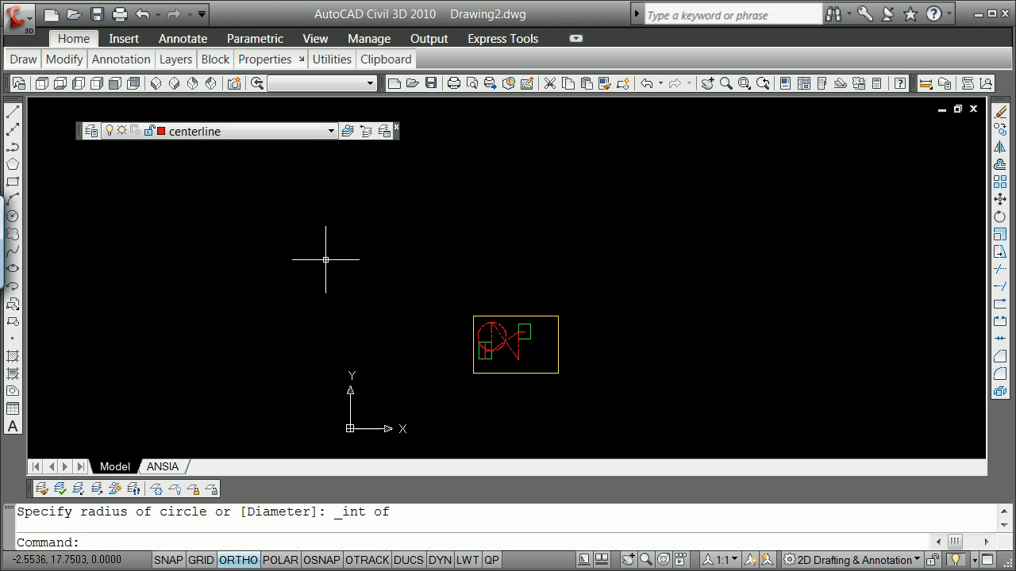
scroll(289, 253, "up", 8)
scroll(66, 188, "down", 9)
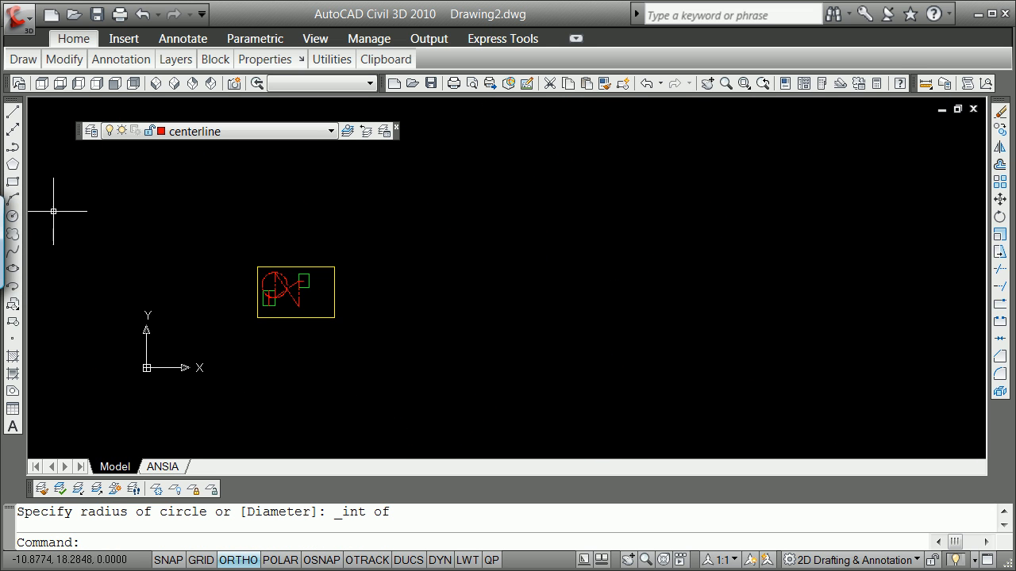
left_click(11, 221)
scroll(278, 303, "up", 5)
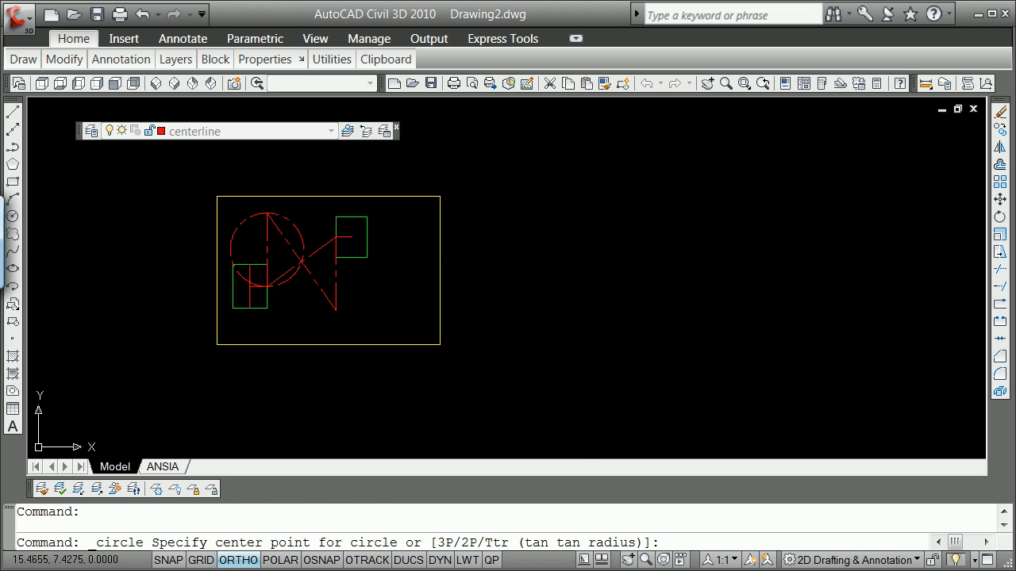
right_click(391, 296, "shift")
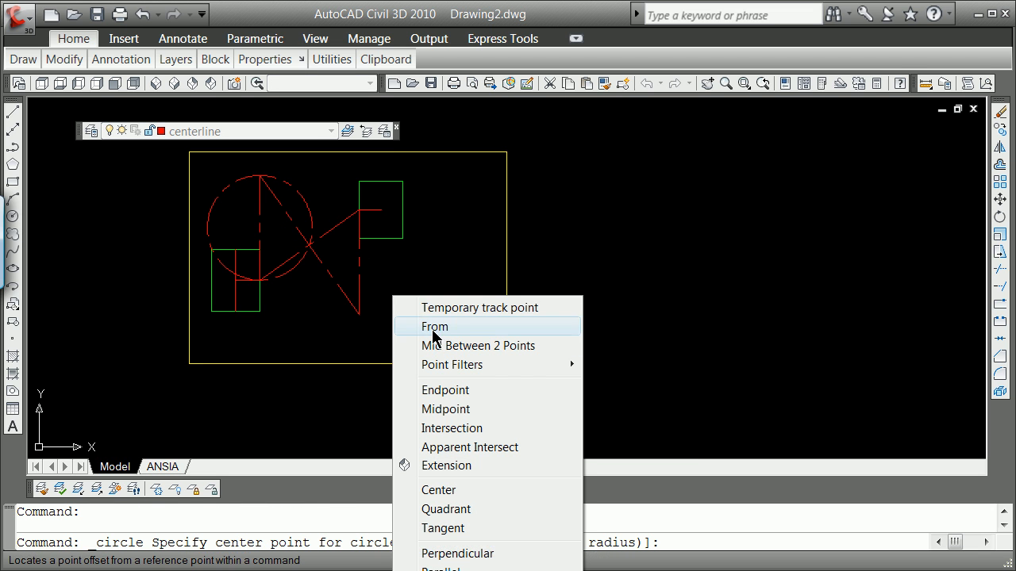
left_click(453, 429)
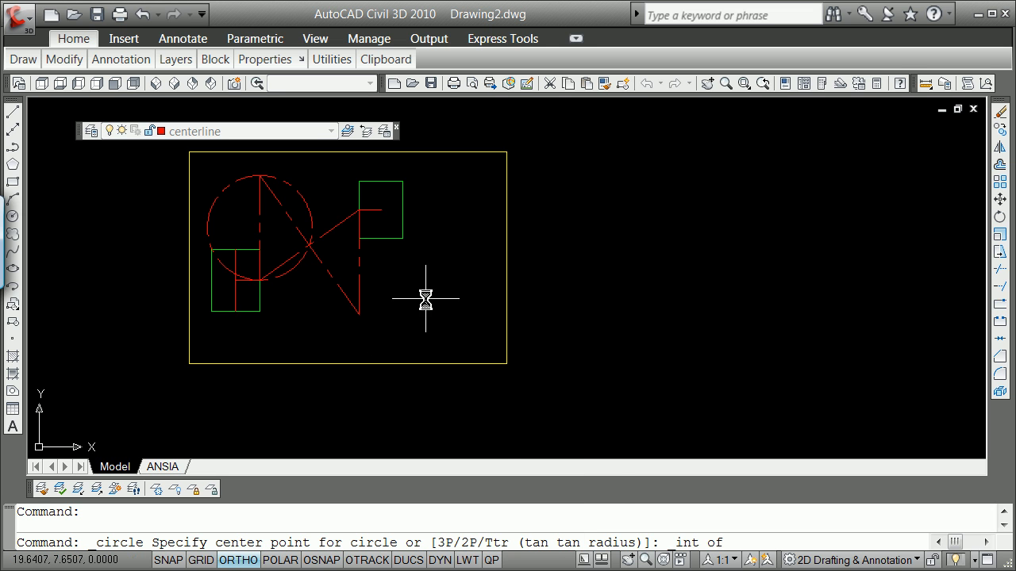
left_click(358, 277)
right_click(433, 295, "shift")
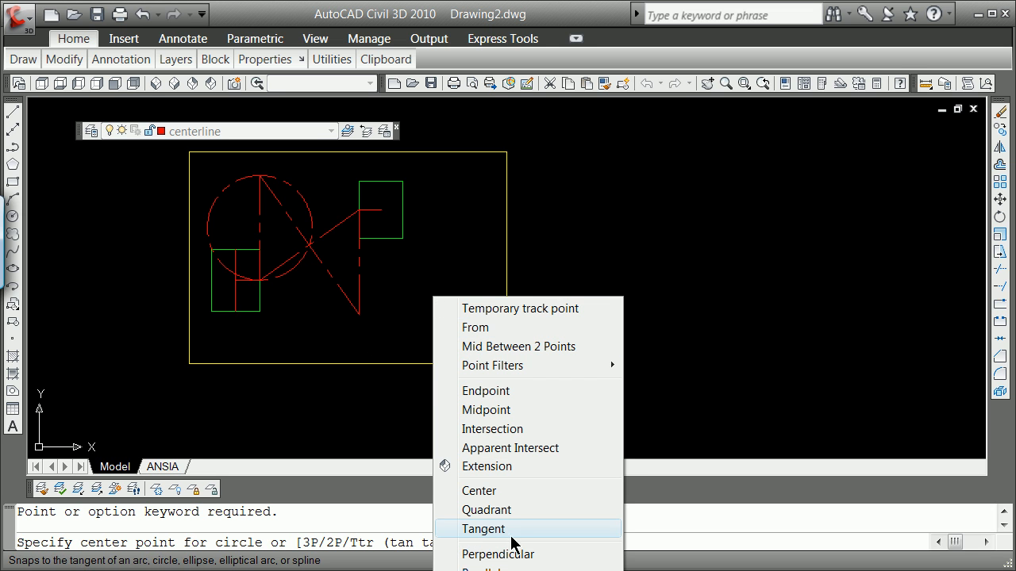
left_click(486, 410)
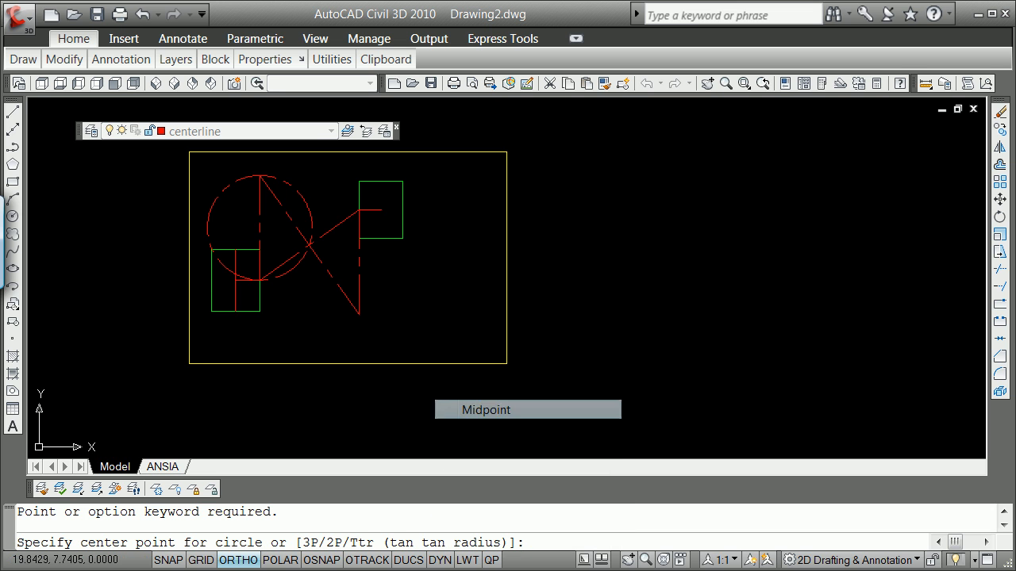
left_click(356, 262)
scroll(322, 238, "up", 4)
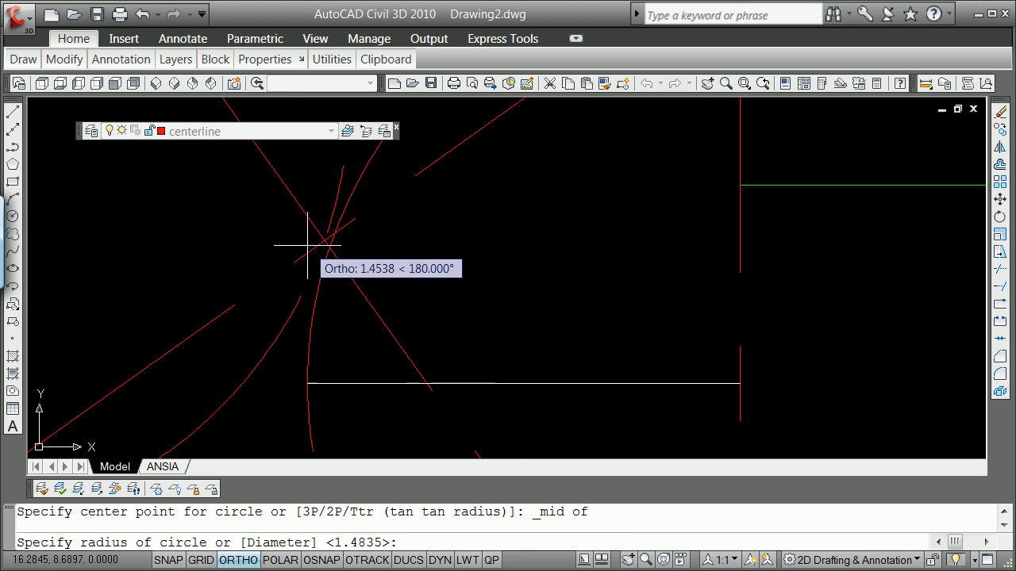
right_click(336, 250, "shift")
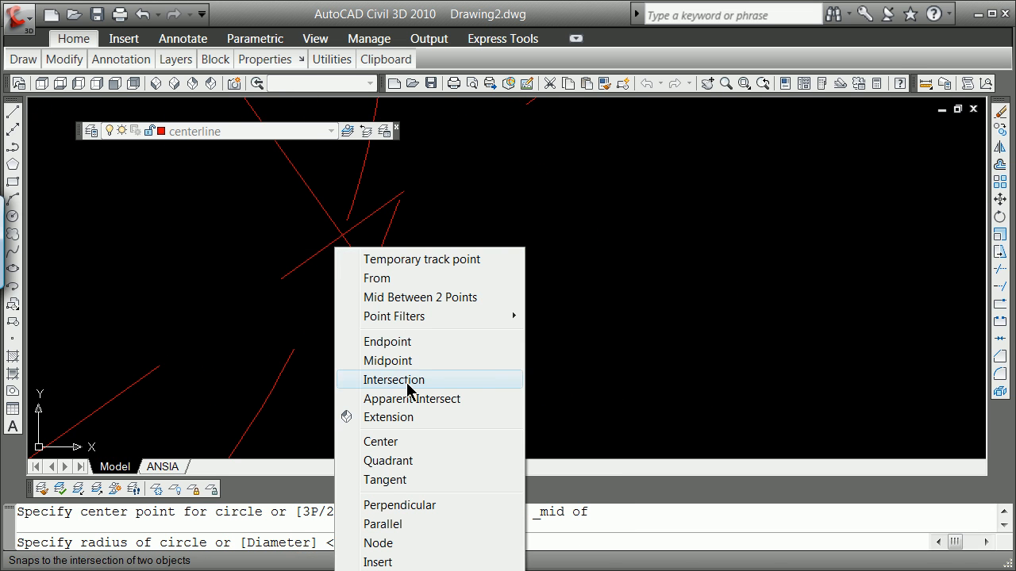
left_click(410, 379)
left_click(341, 235)
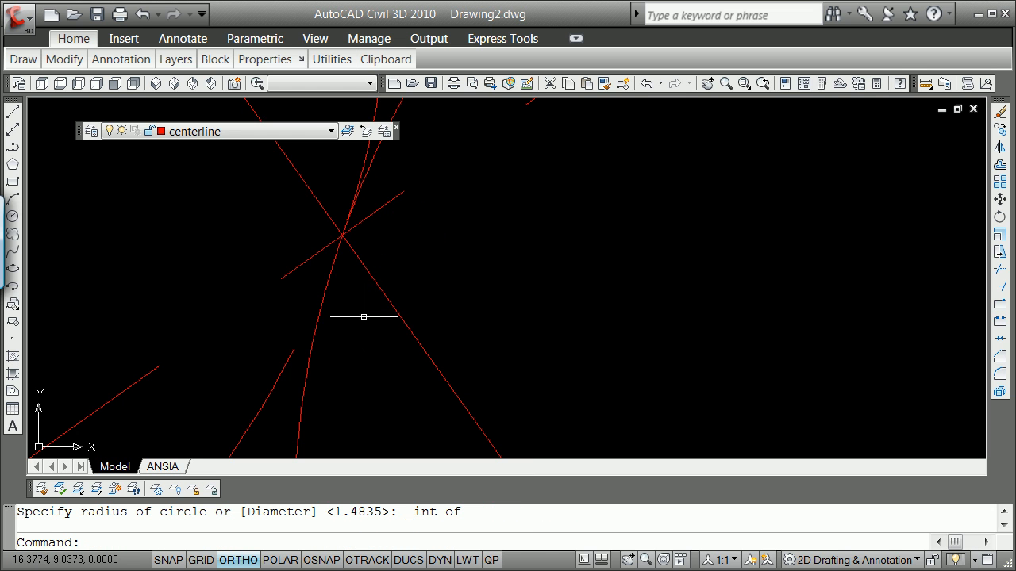
key("Return")
scroll(365, 315, "down", 8)
scroll(367, 326, "up", 4)
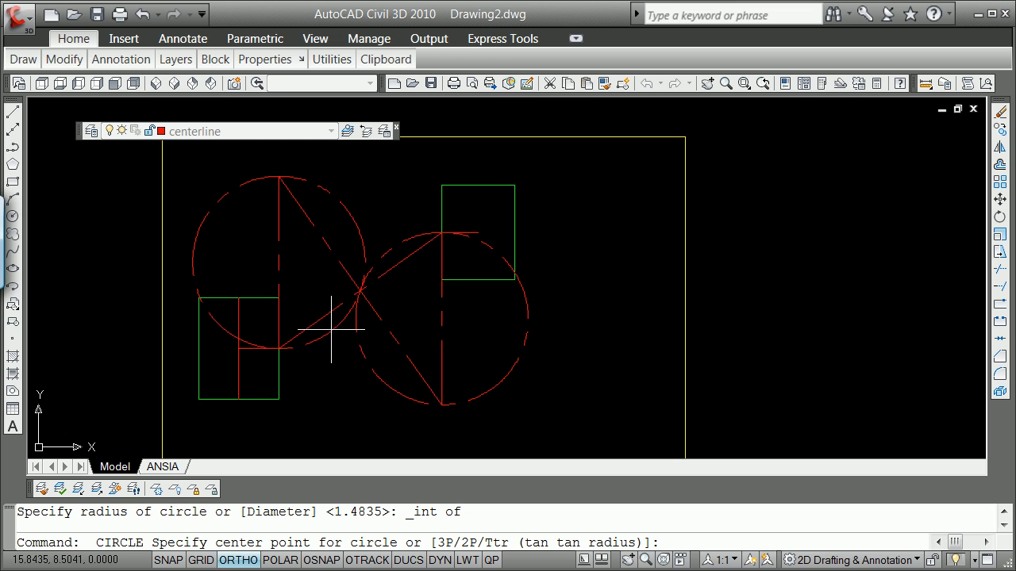
type("tri")
key("Return")
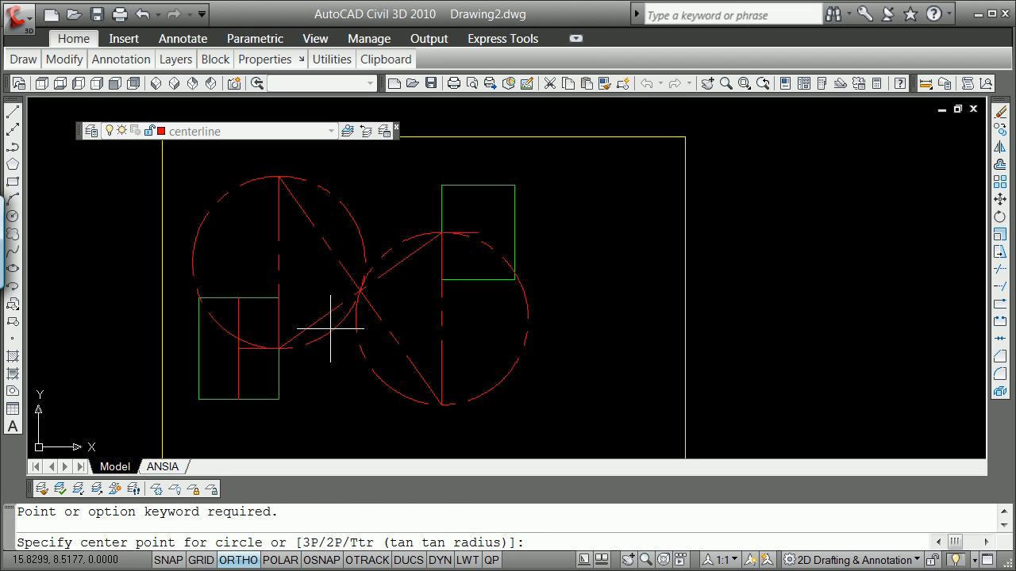
key("Escape")
Trim away the outer arcs of both circles, using the diagonal connecting the two green boxes as the cutting edge.
key("Return")
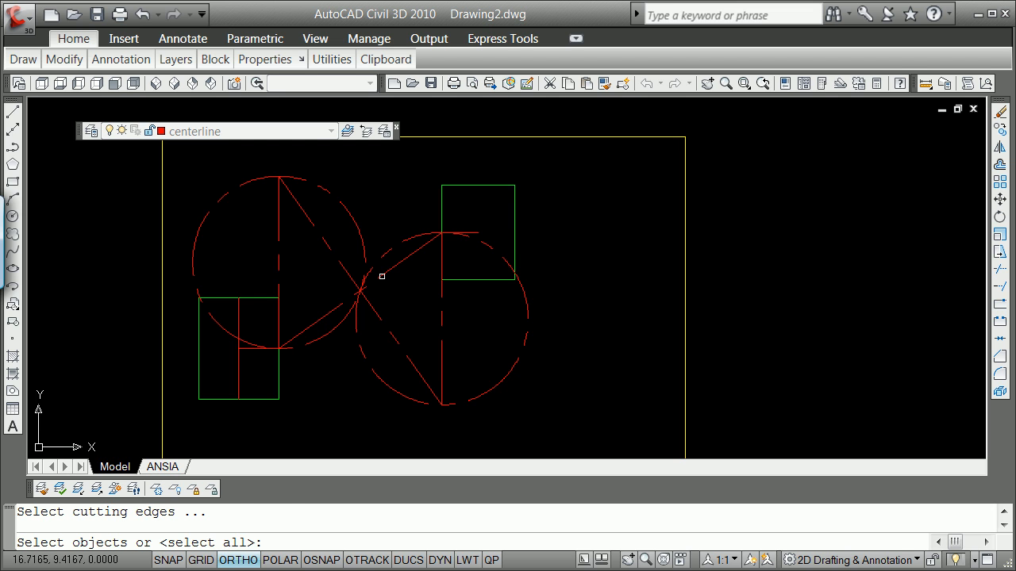
left_click(381, 277)
key("Return")
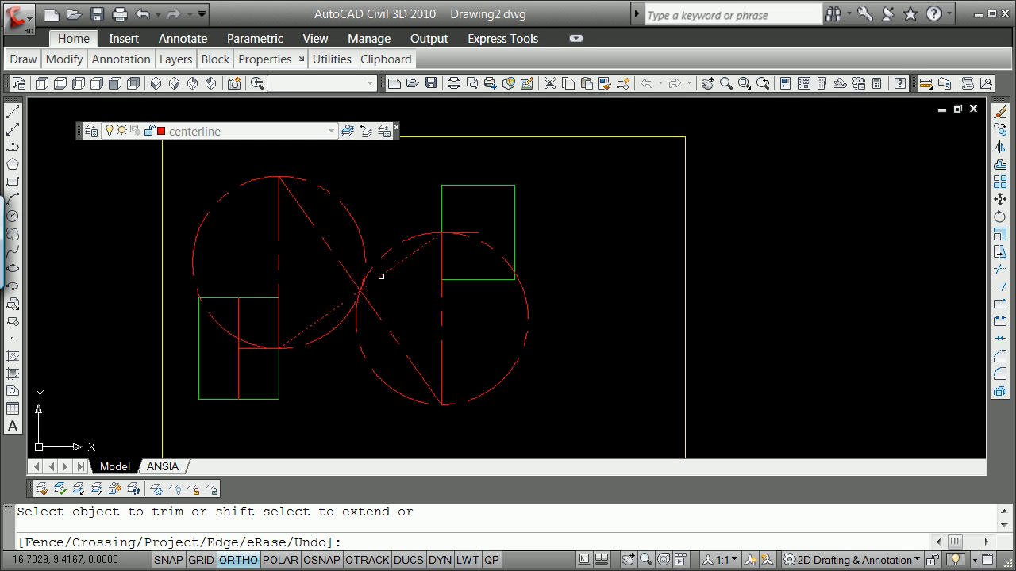
left_click(358, 236)
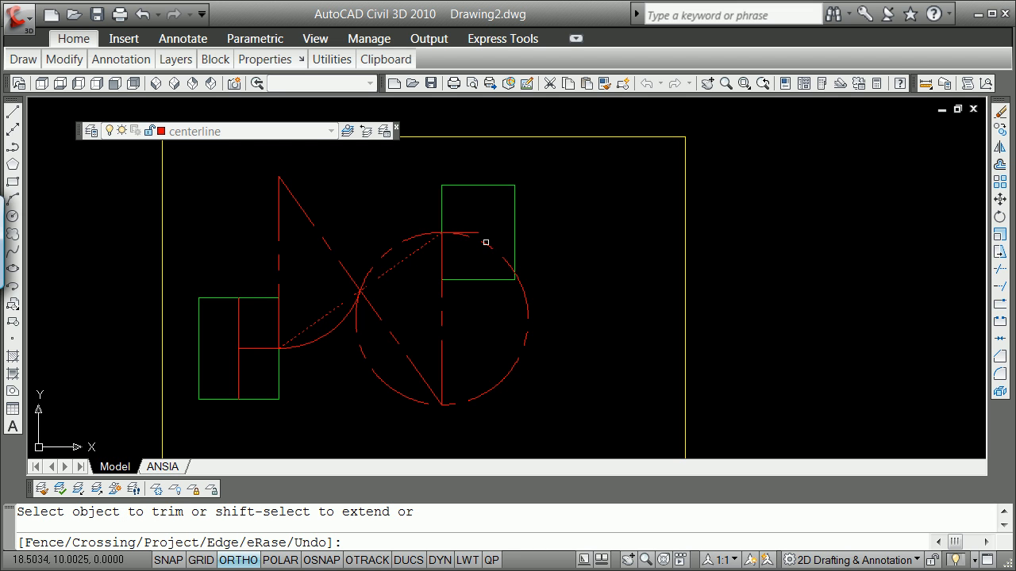
left_click(487, 243)
key("Return")
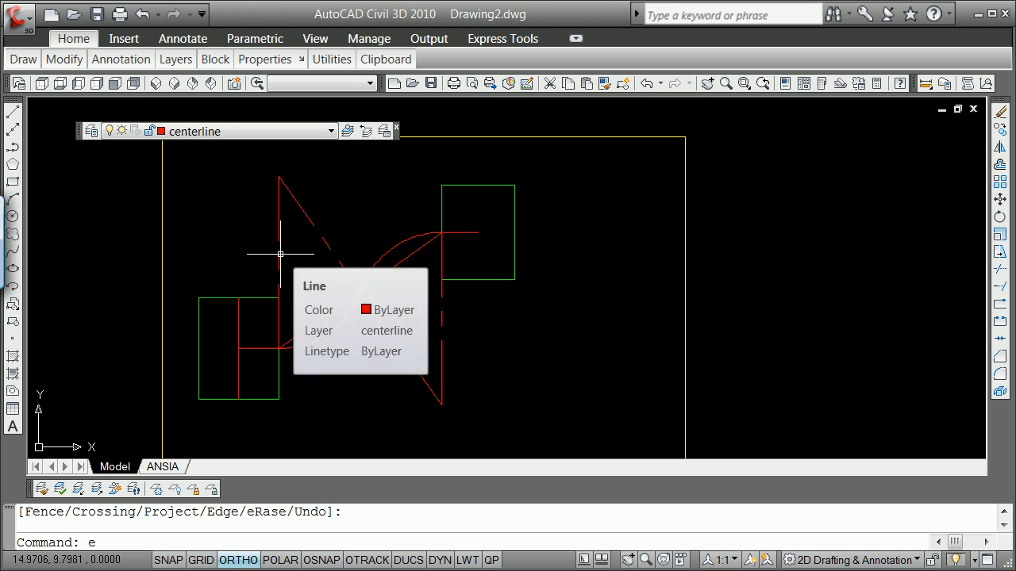
type("e")
key("Return")
key("Escape")
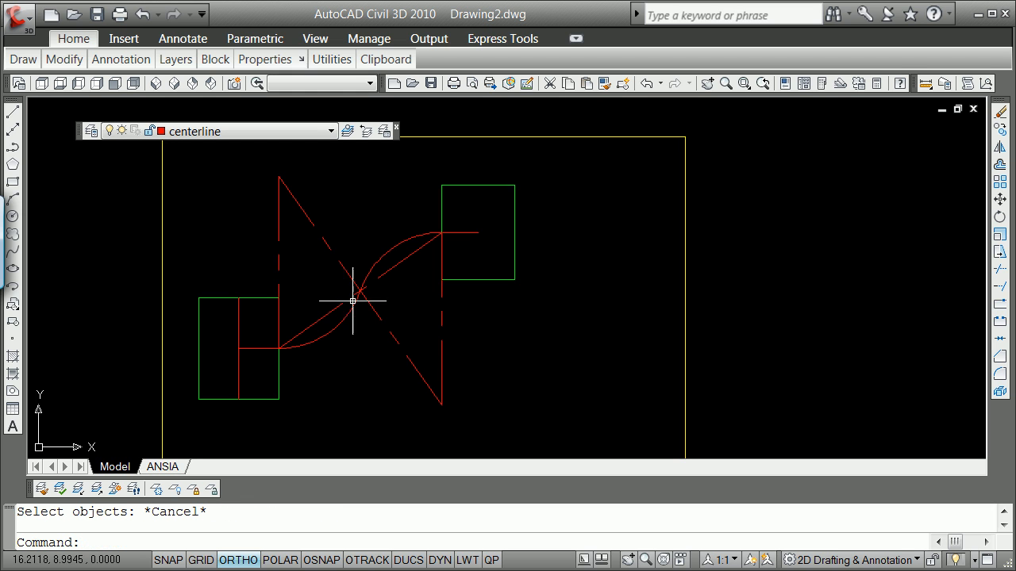
Move the long dashed diagonal and the two vertical construction centerlines onto the frozen hidden layer.
left_click(442, 322)
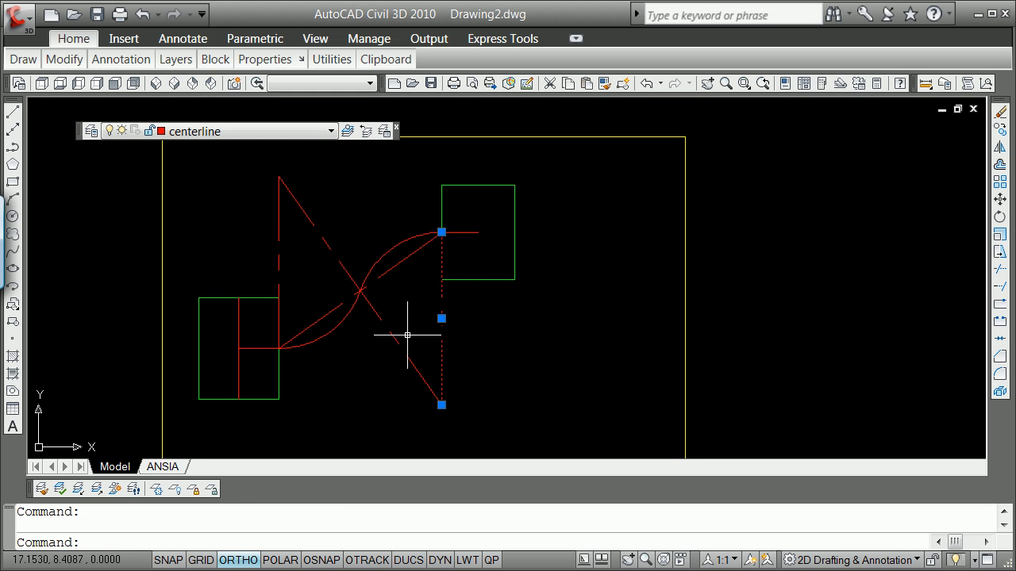
left_click(376, 315)
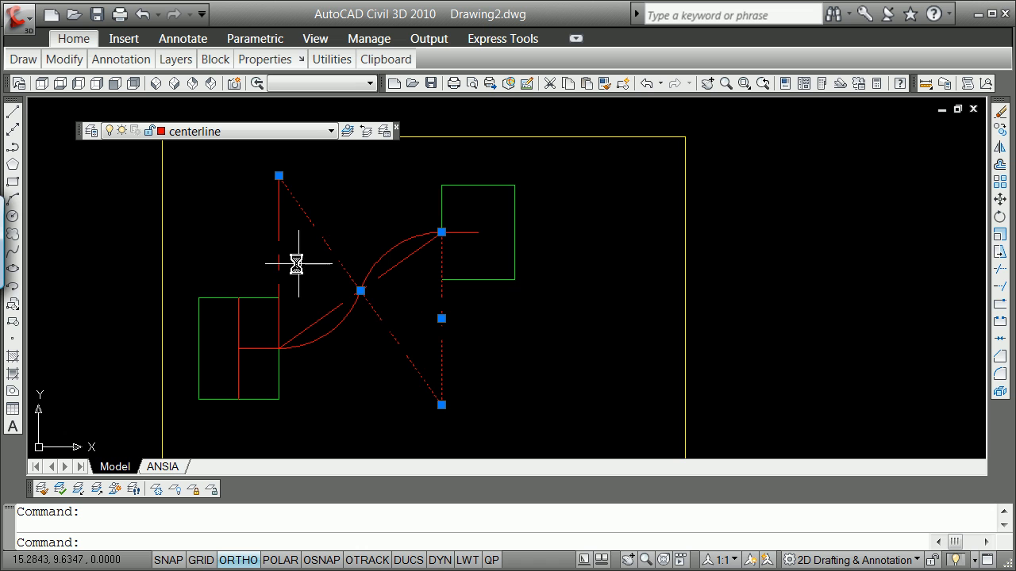
left_click(277, 226)
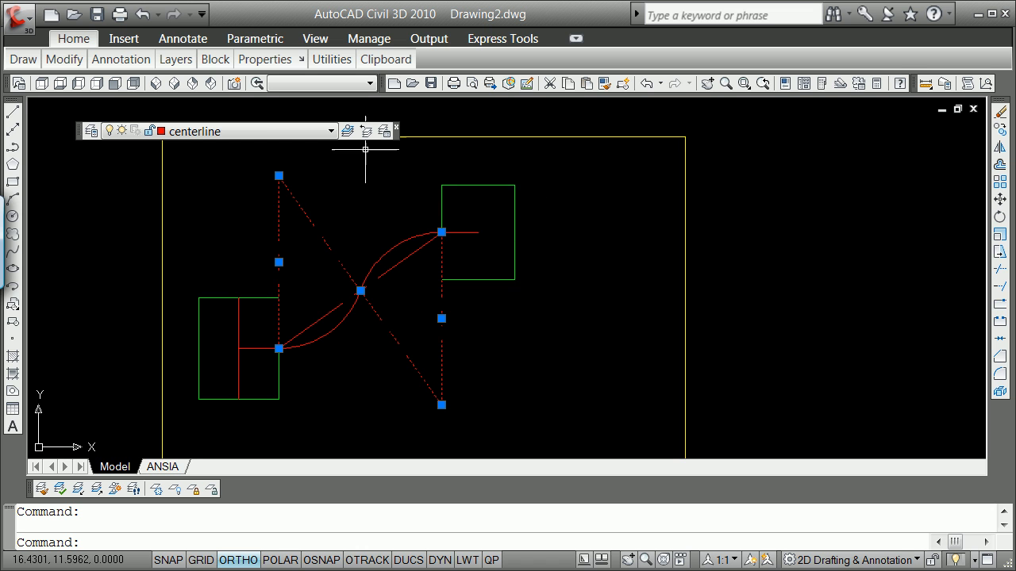
left_click(331, 135)
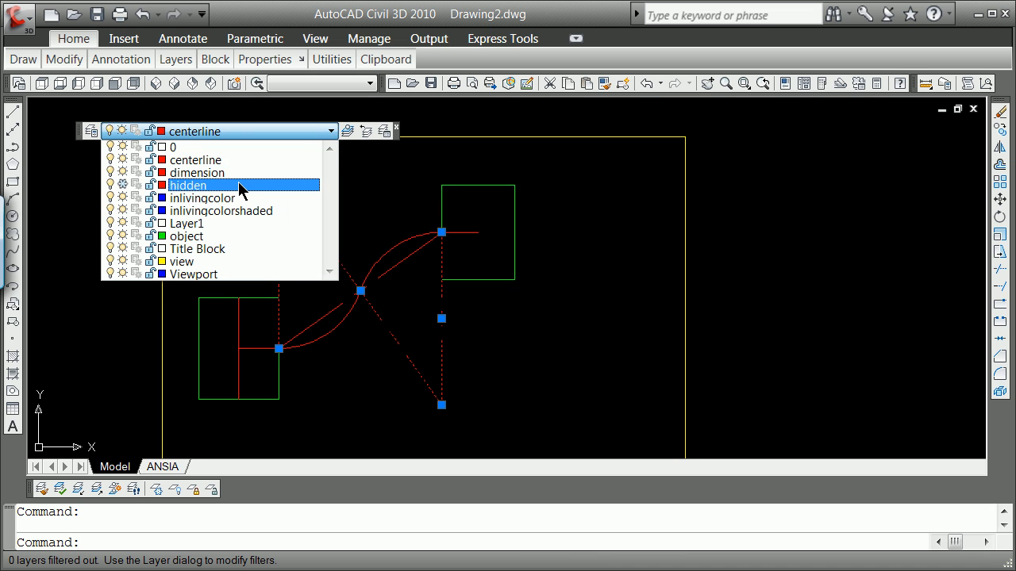
left_click(239, 184)
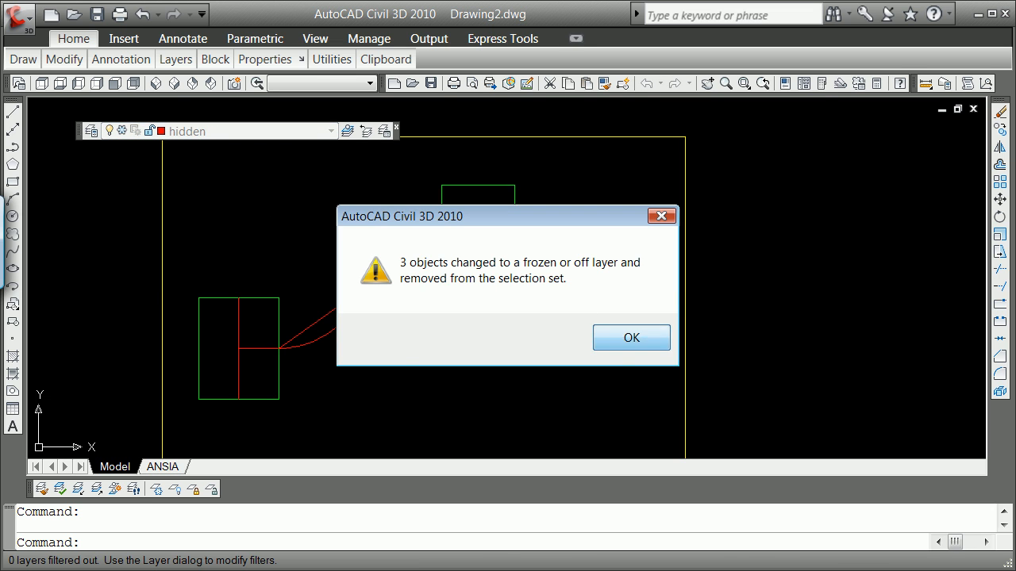
left_click(613, 333)
key("Escape")
scroll(338, 284, "up", 4)
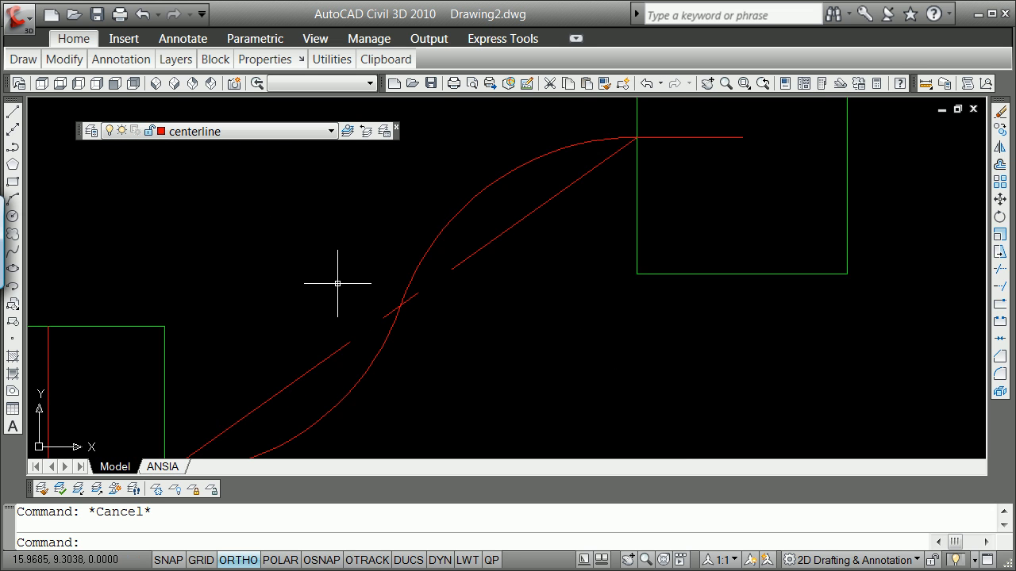
scroll(337, 284, "down", 2)
scroll(297, 378, "down", 3)
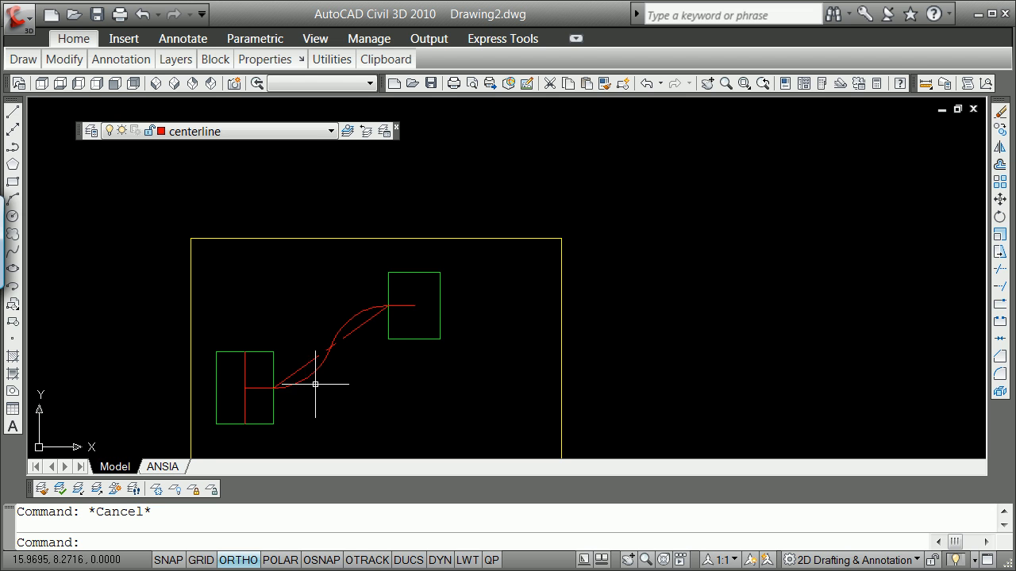
scroll(289, 392, "up", 4)
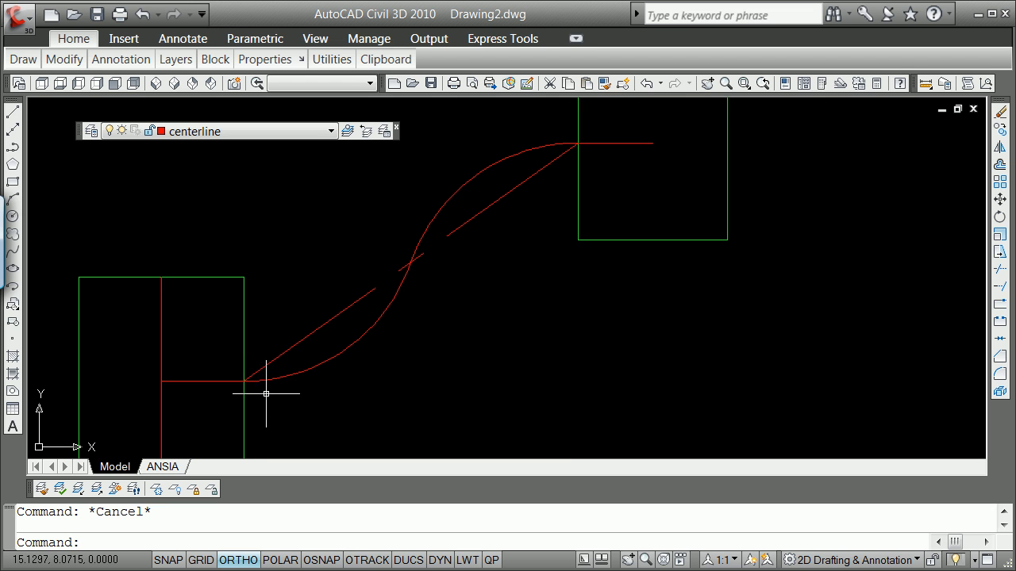
scroll(410, 267, "down", 3)
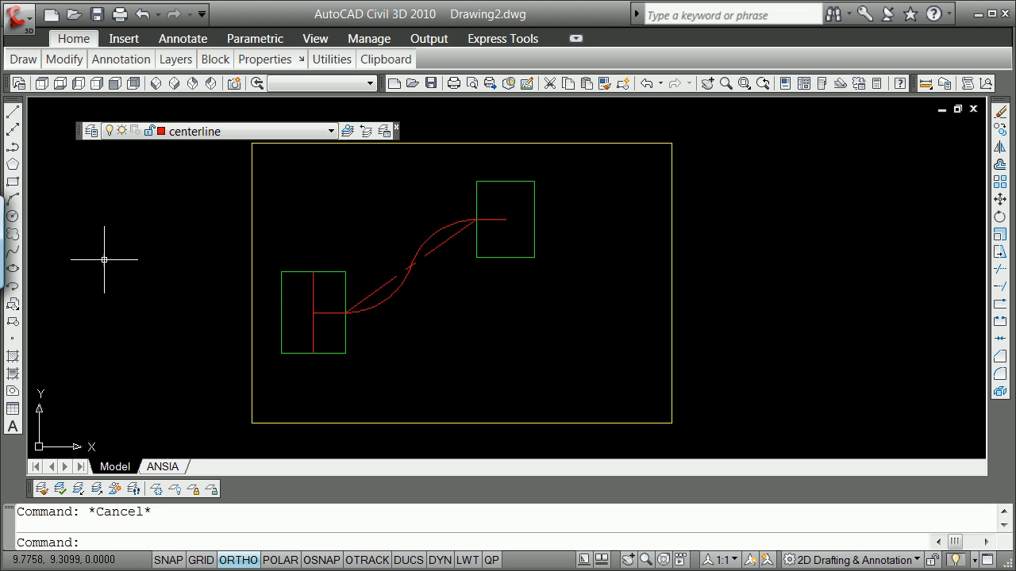
Draw an axis-end ellipse in the lower-left green box through both endpoints of its vertical centerline, reaching the midpoint of the box's left side.
mouse_move(26, 62)
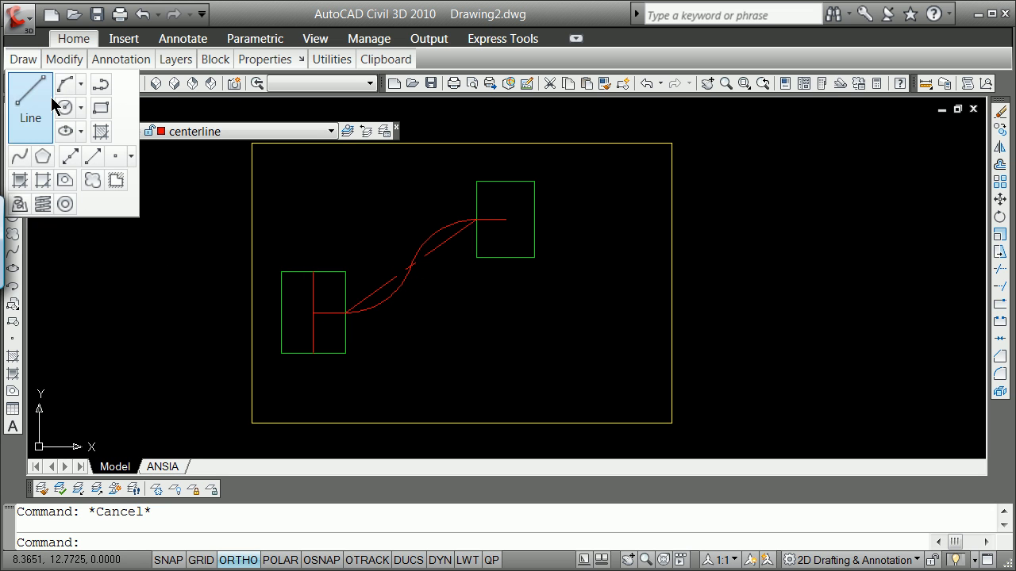
left_click(81, 132)
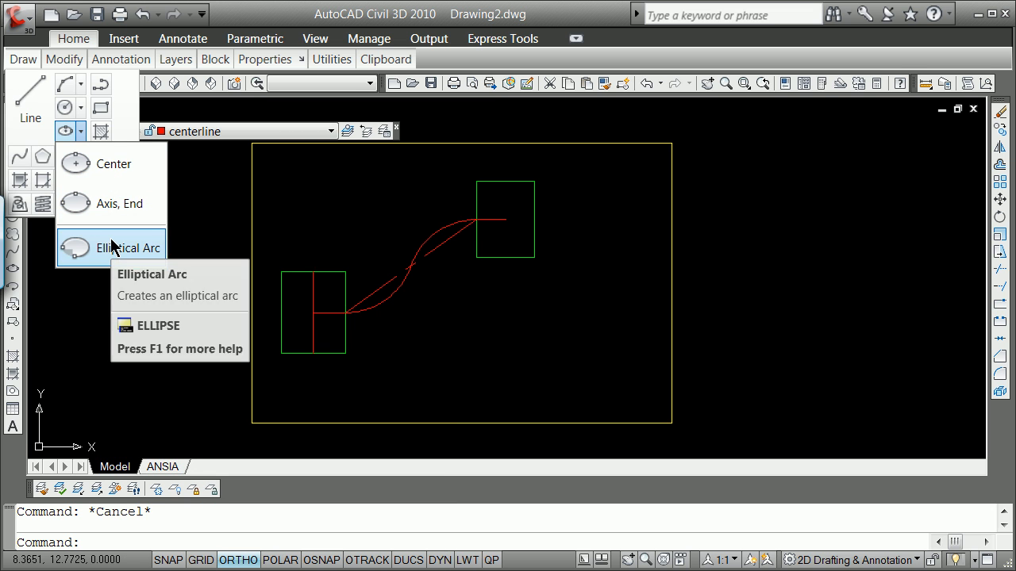
left_click(114, 204)
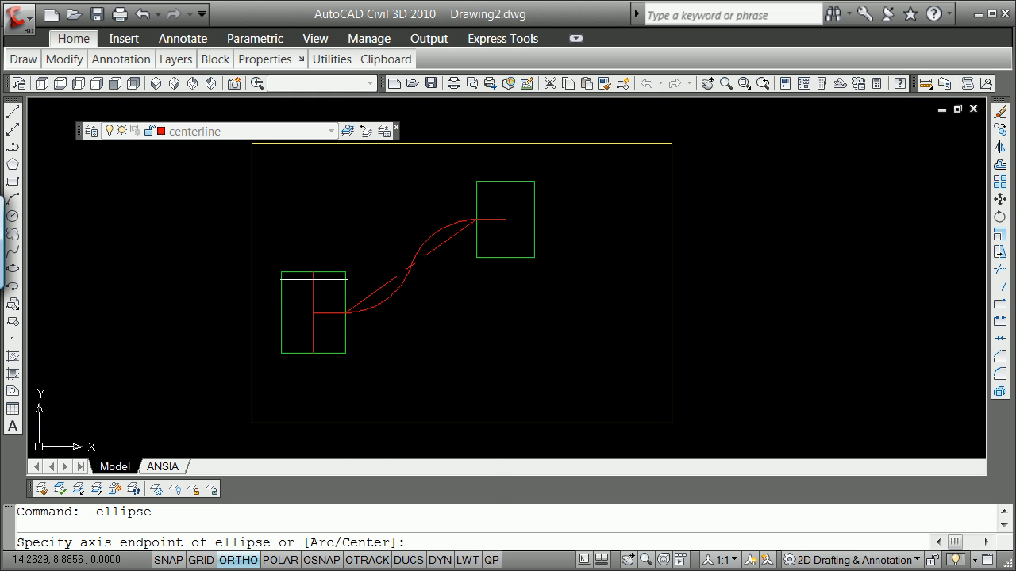
right_click(313, 279, "shift")
left_click(362, 331)
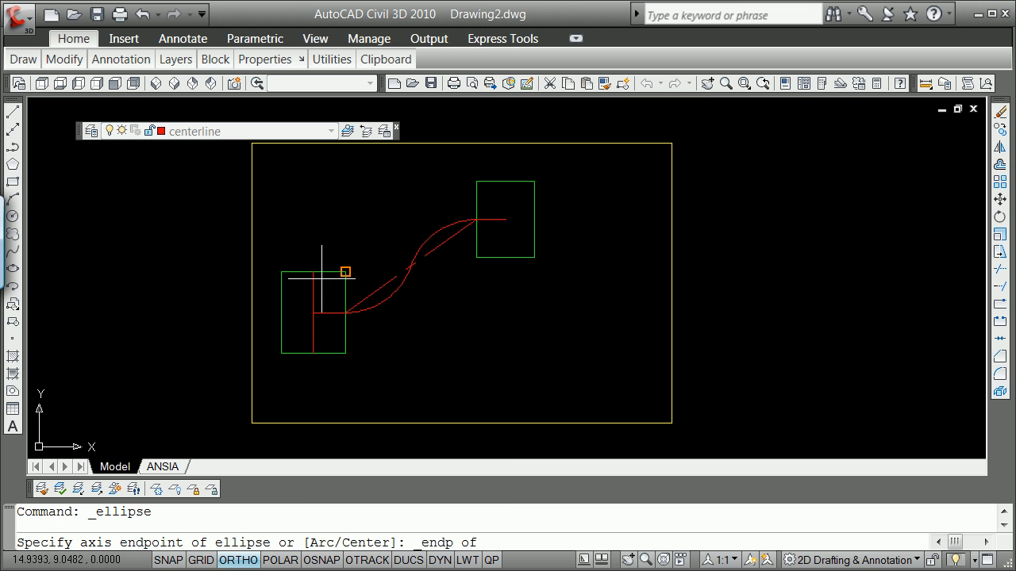
left_click(314, 275)
right_click(319, 347, "shift")
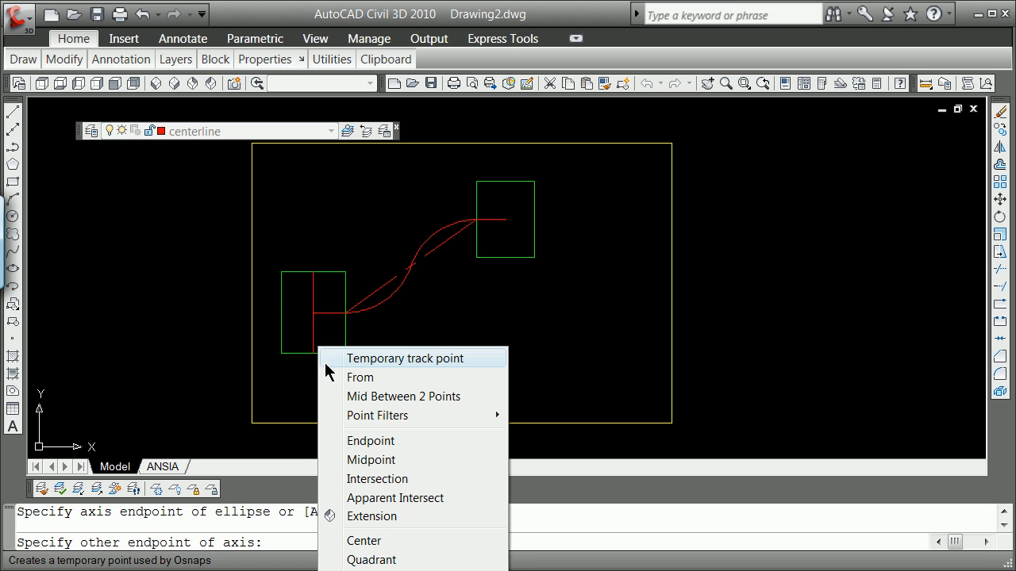
left_click(370, 442)
left_click(314, 352)
right_click(330, 329, "shift")
left_click(379, 442)
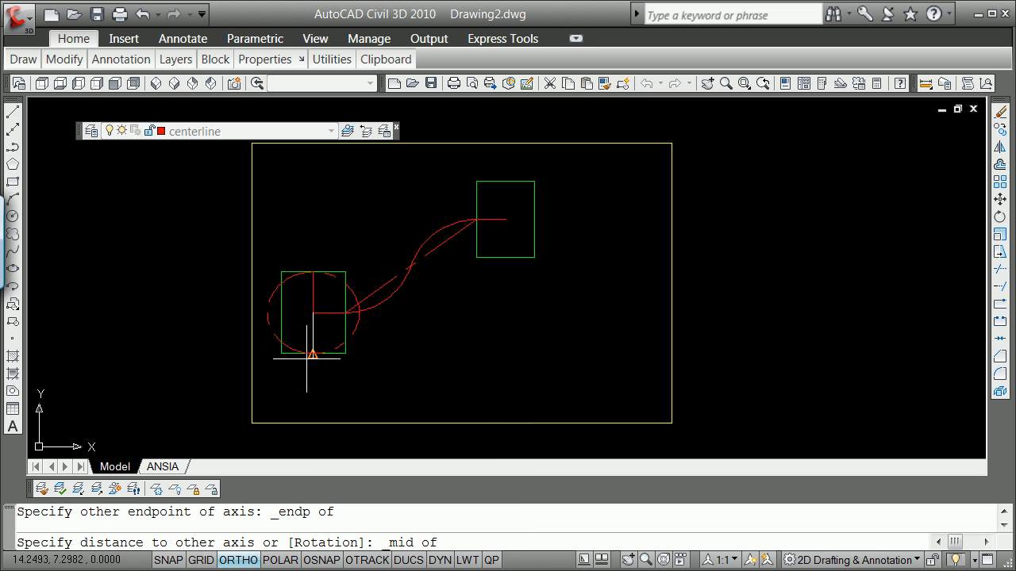
left_click(281, 312)
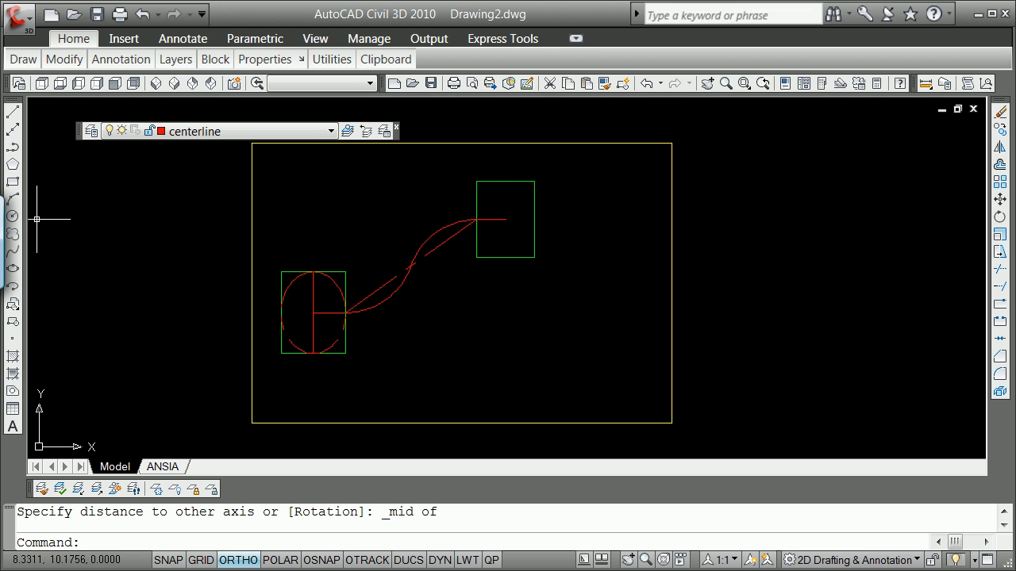
Draw an axis-end ellipse in the upper-right green box between its top and bottom edge midpoints, reaching the midpoint of its right side.
mouse_move(28, 62)
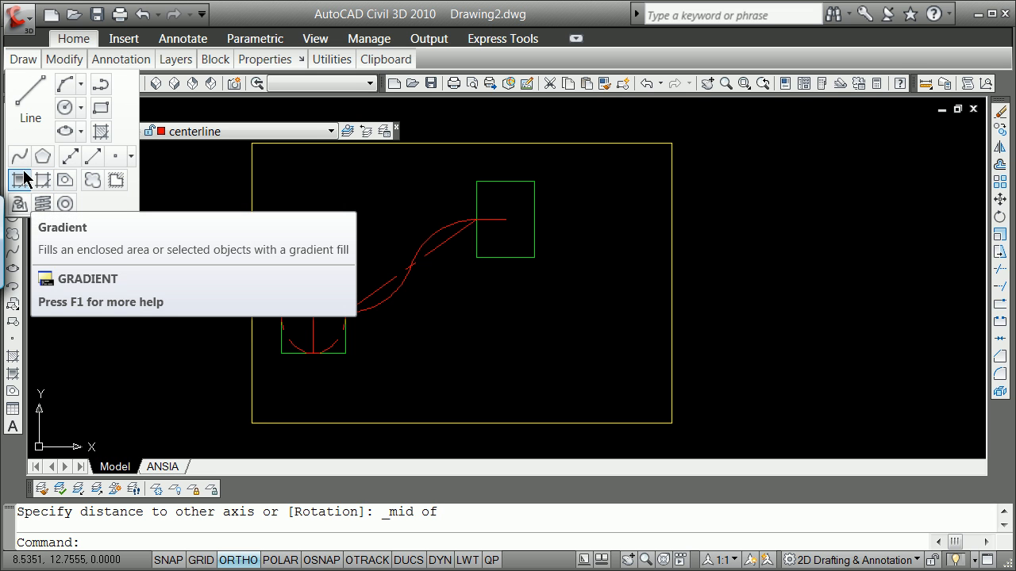
left_click(82, 132)
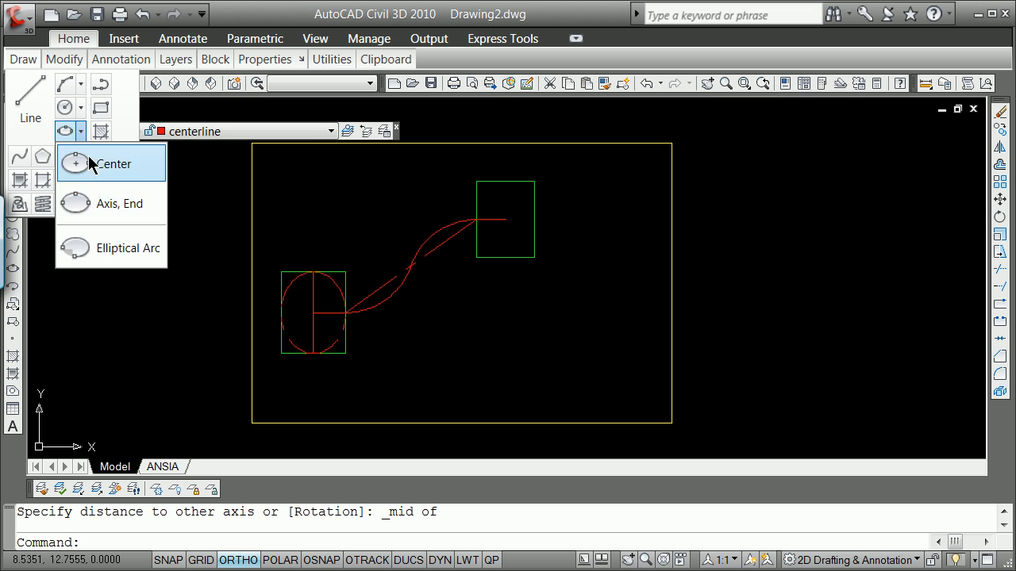
left_click(88, 205)
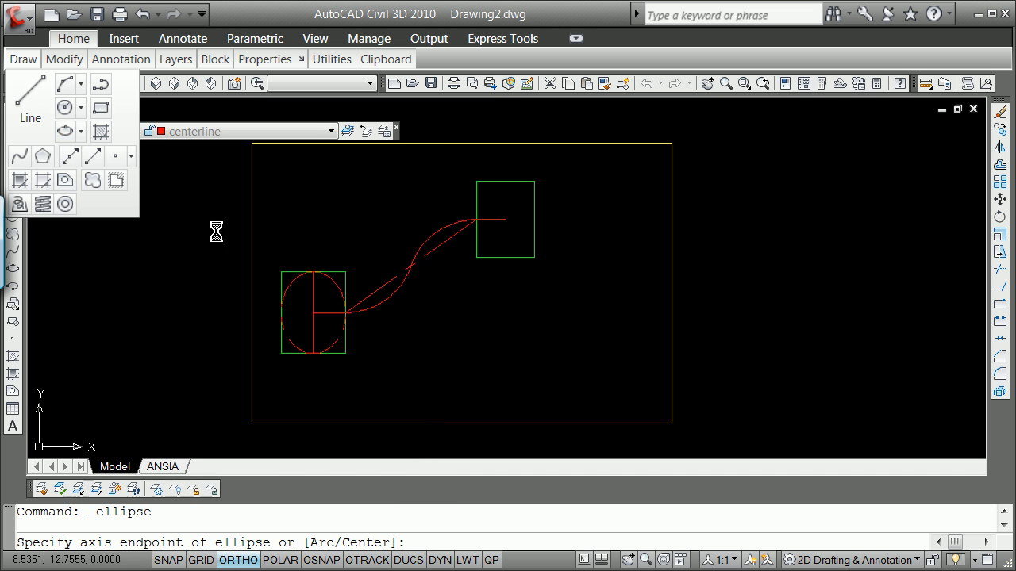
right_click(475, 235, "shift")
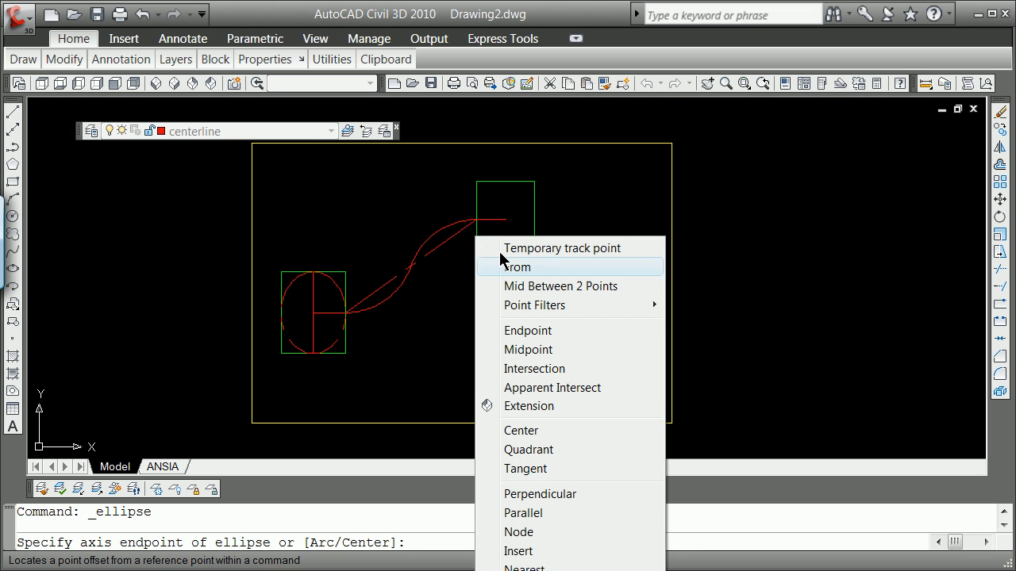
left_click(544, 351)
left_click(506, 182)
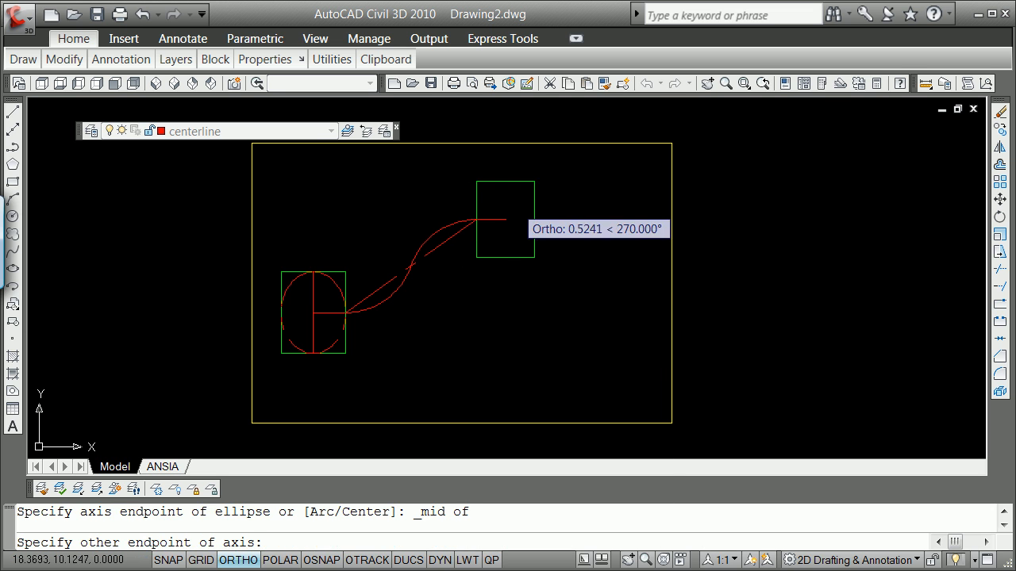
right_click(524, 265, "shift")
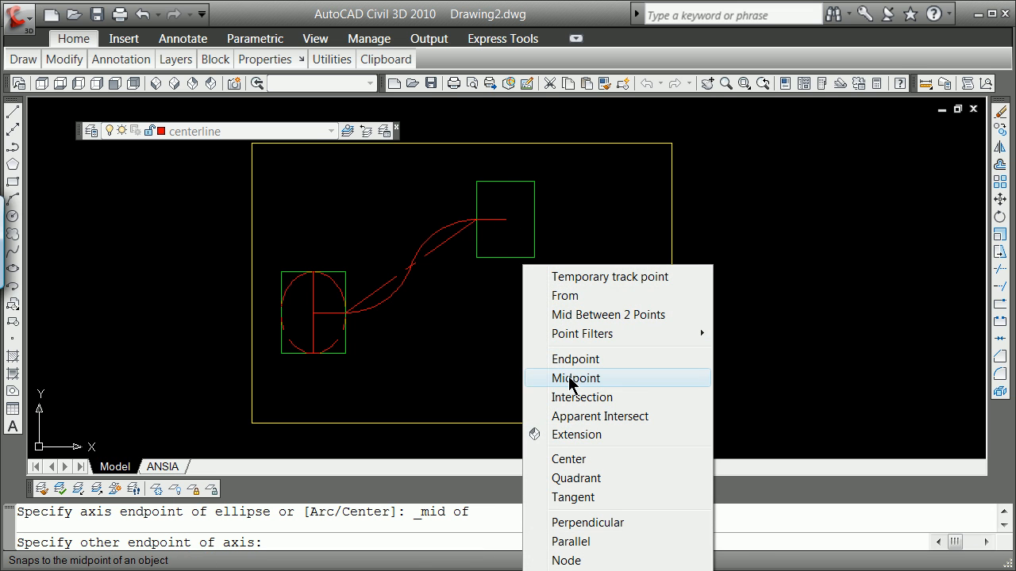
left_click(572, 380)
left_click(506, 256)
right_click(518, 251, "shift")
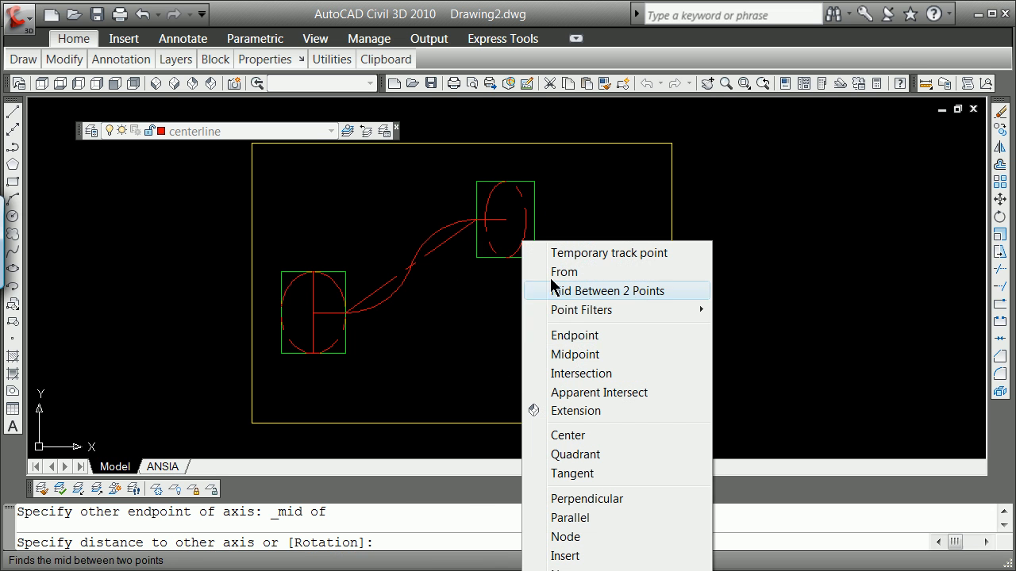
left_click(580, 355)
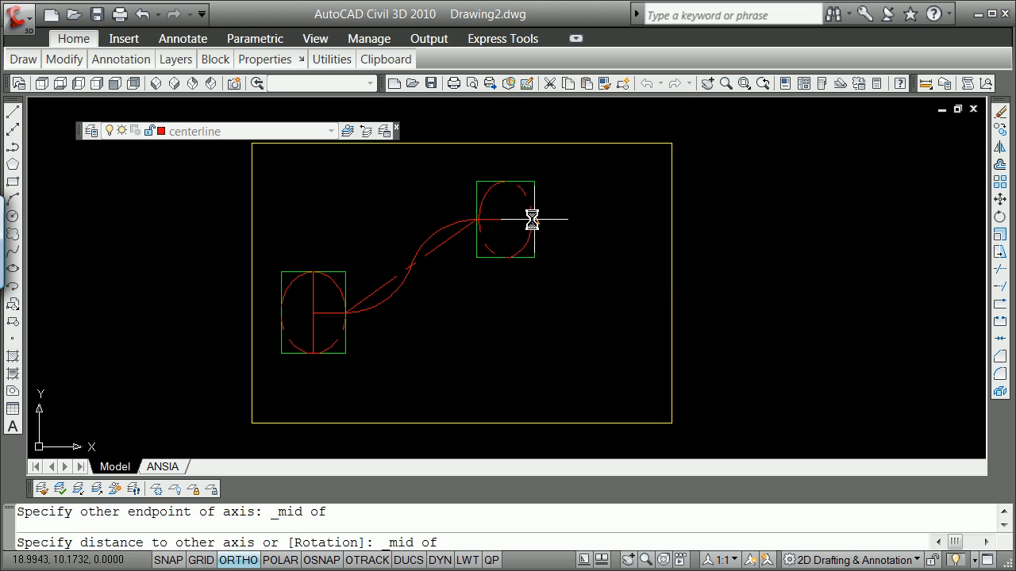
left_click(534, 219)
Draw a vertical centerline through the upper-right ellipse from its top quadrant to its bottom quadrant.
scroll(368, 258, "up", 3)
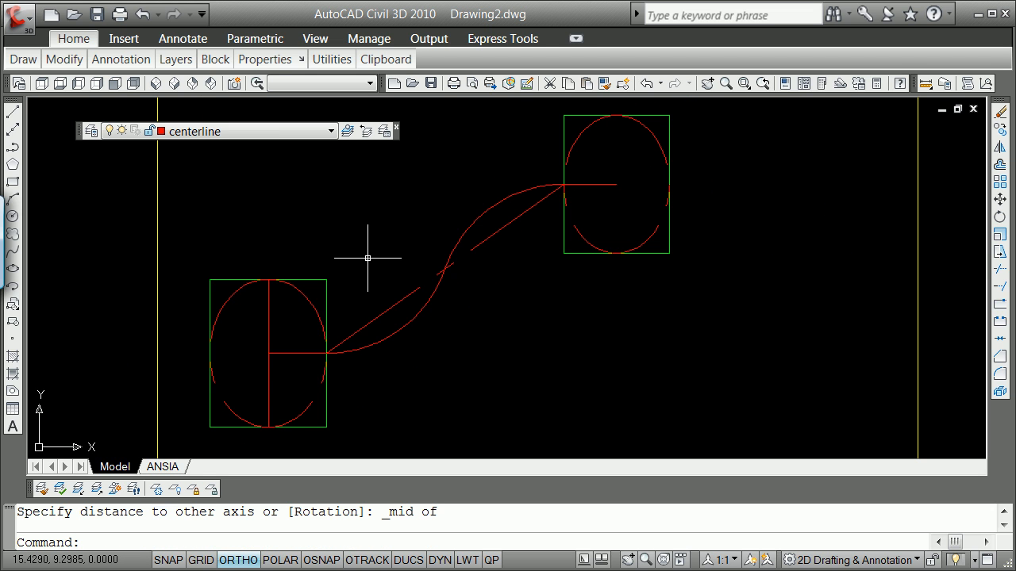
scroll(546, 198, "down", 3)
scroll(571, 163, "up", 2)
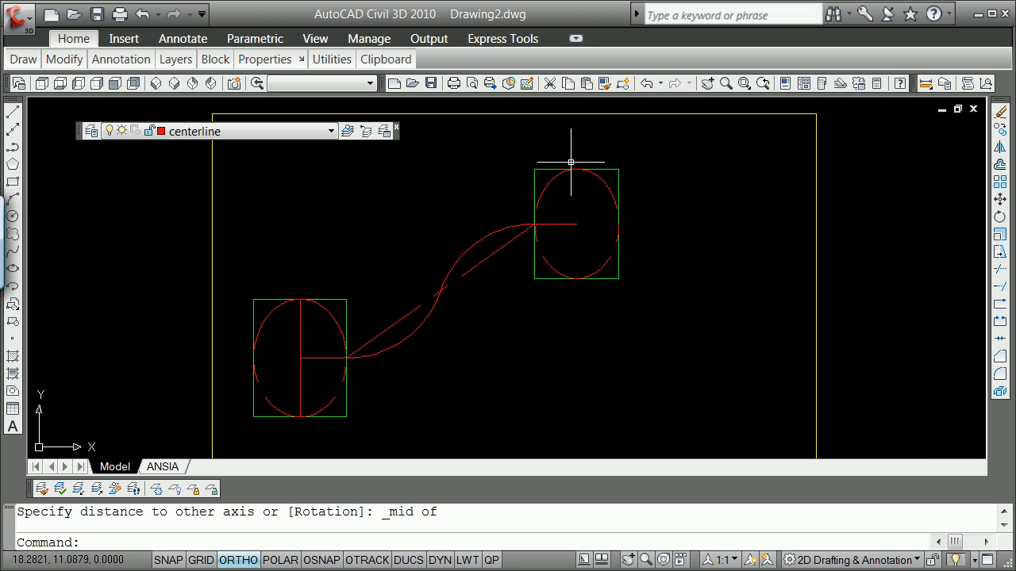
type("line")
key("Return")
type("end")
key("BackSpace")
key("BackSpace")
key("BackSpace")
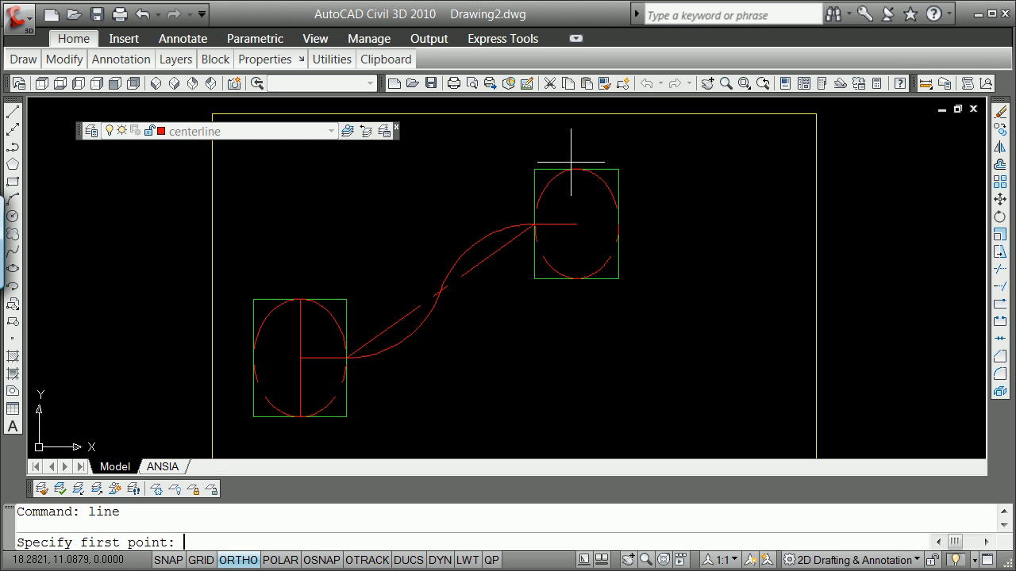
key("Return")
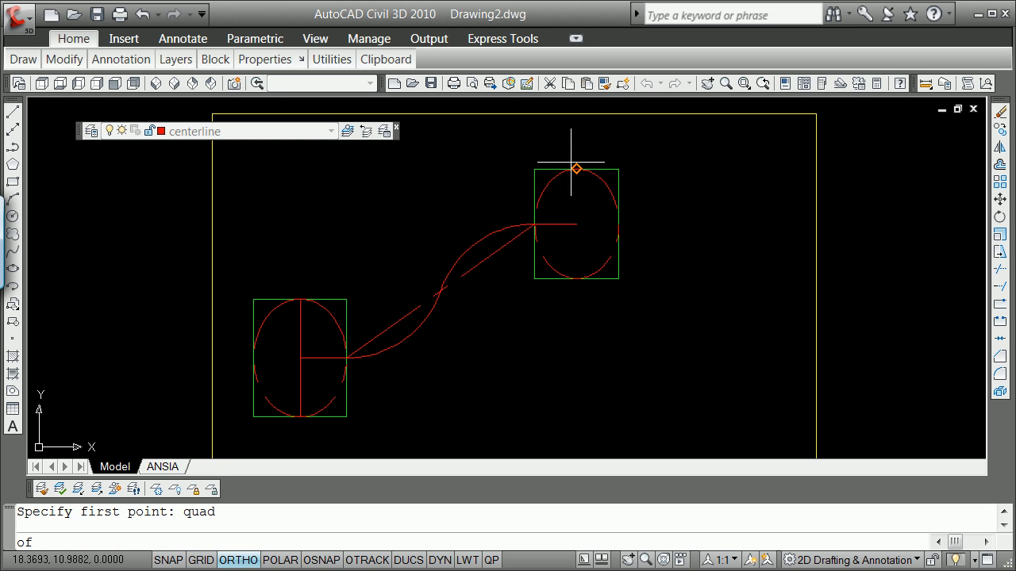
left_click(571, 164)
right_click(560, 264, "shift")
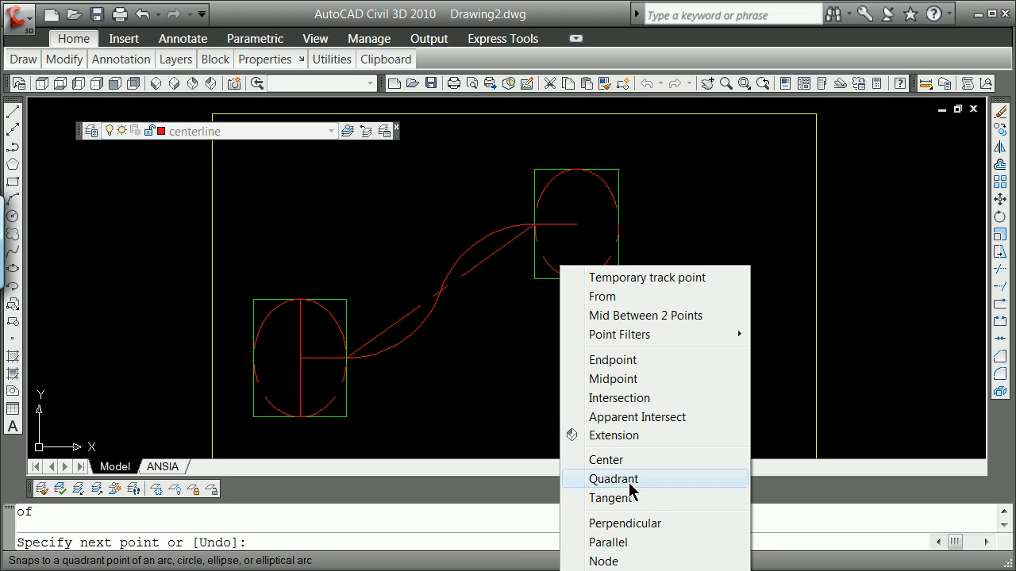
left_click(627, 480)
left_click(574, 279)
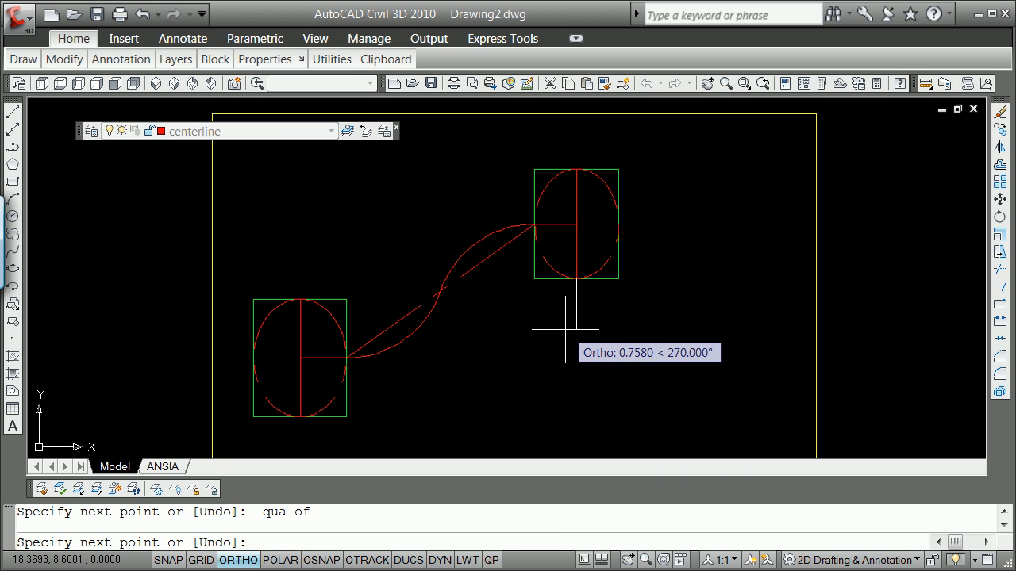
key("Return")
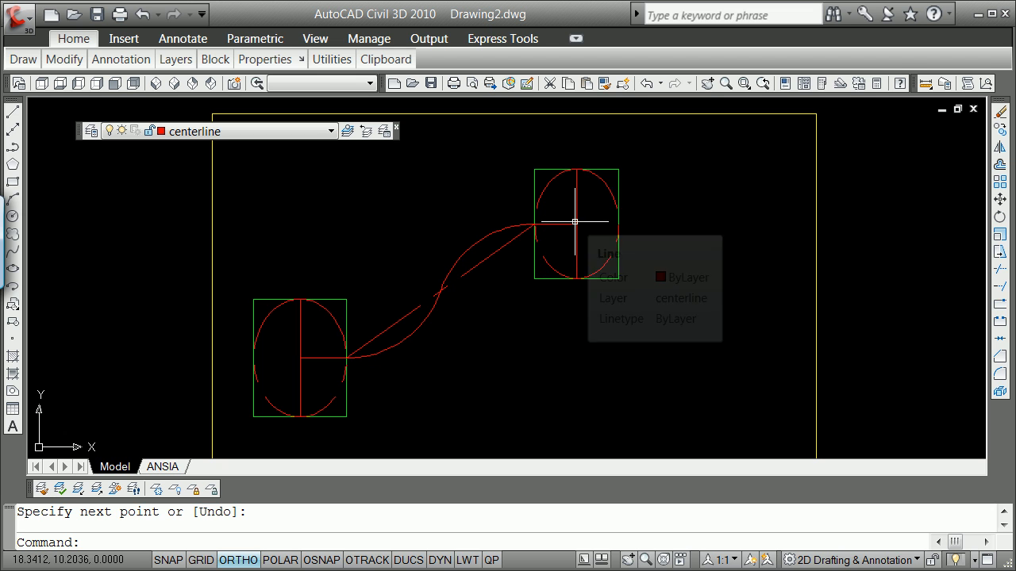
Offset the short horizontal centerline in the upper-right ellipse by 0.31 to both sides, above and below.
scroll(565, 222, "up", 2)
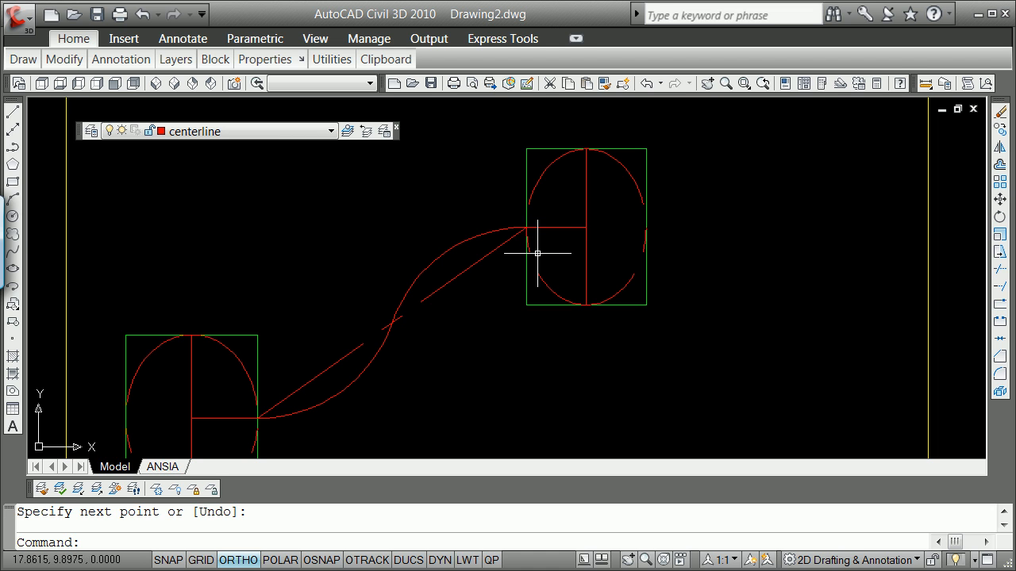
type("o")
key("Return")
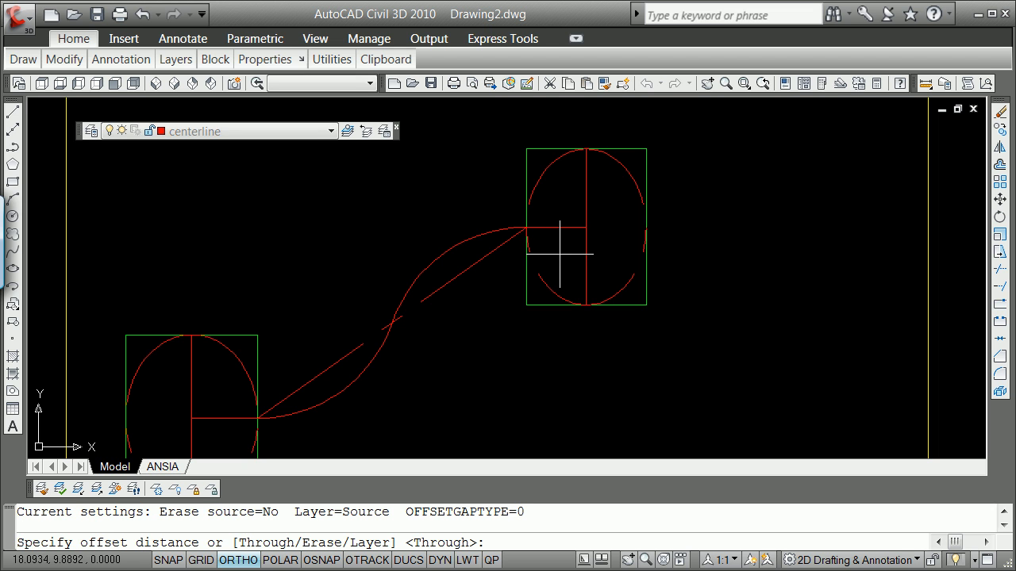
type(".31")
key("Return")
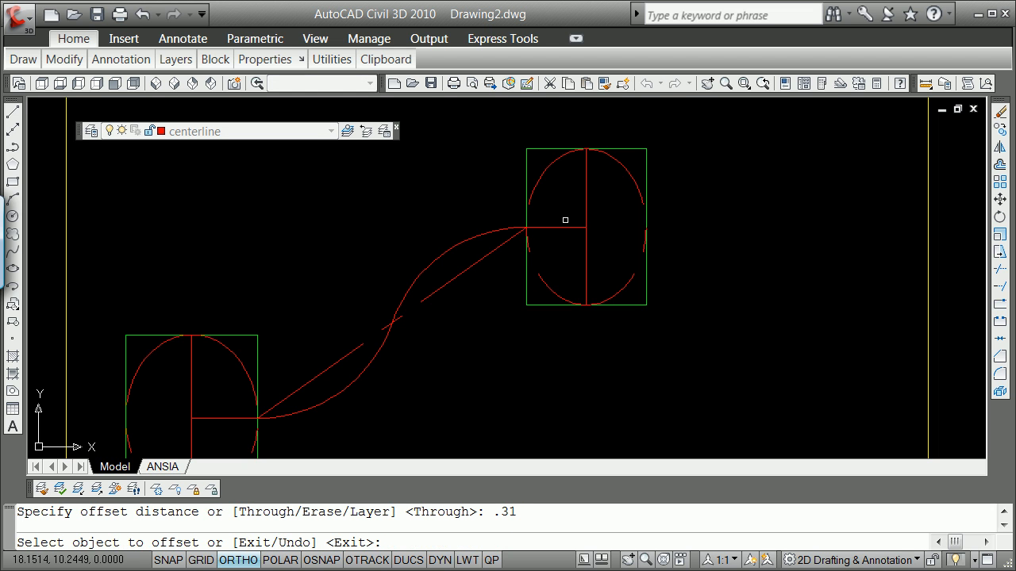
left_click(573, 227)
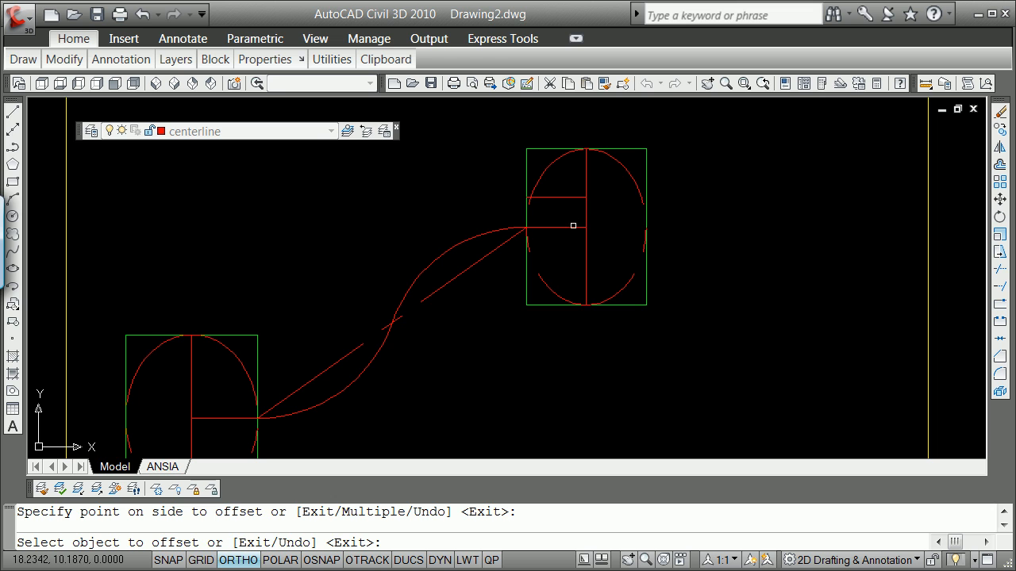
left_click(567, 238)
key("Return")
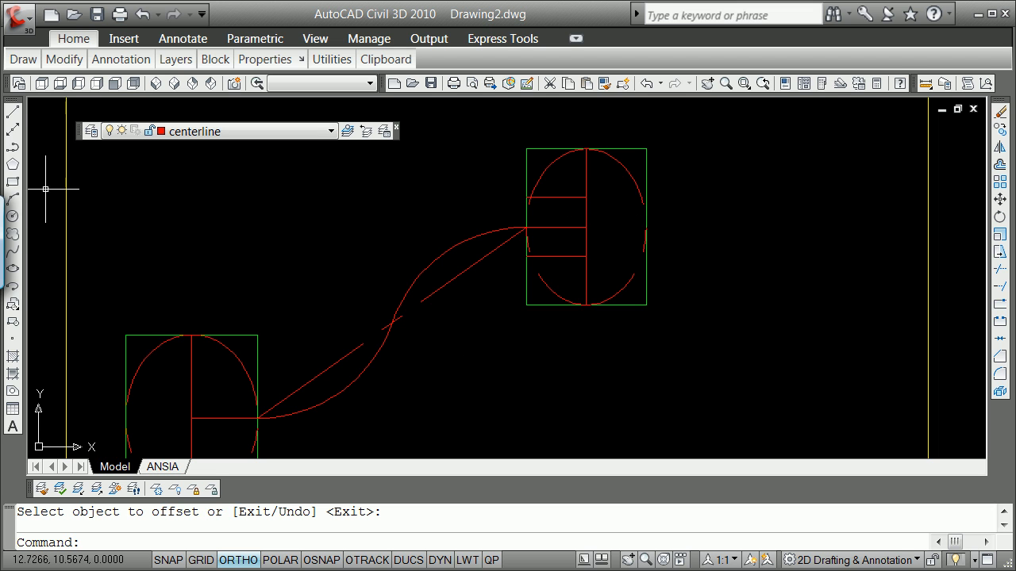
Draw a construction circle of radius 1.18 centered where the upper offset line meets the upper-right ellipse's vertical centerline.
left_click(13, 217)
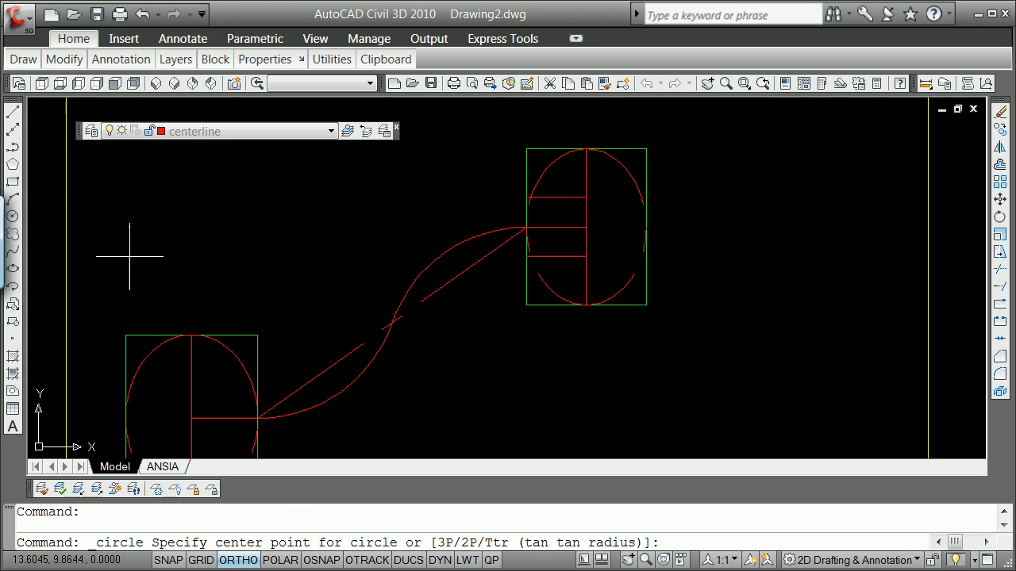
right_click(446, 156, "shift")
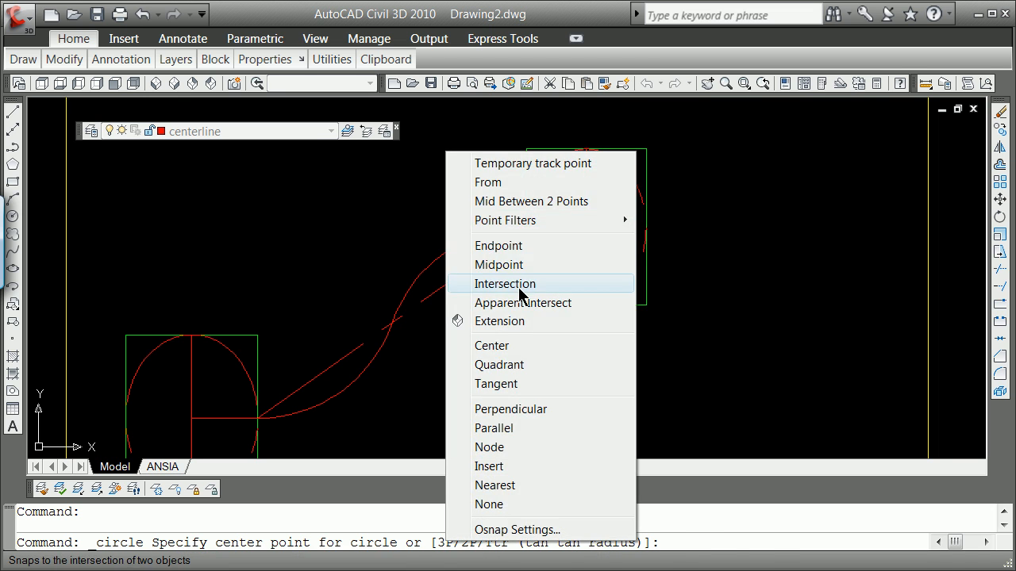
left_click(520, 284)
left_click(587, 198)
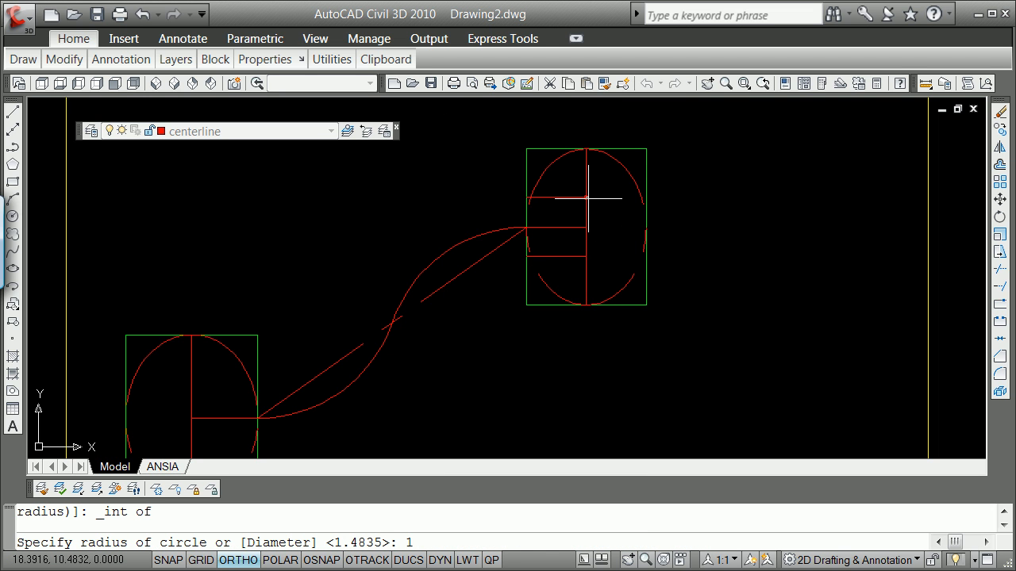
type("1.18")
key("Return")
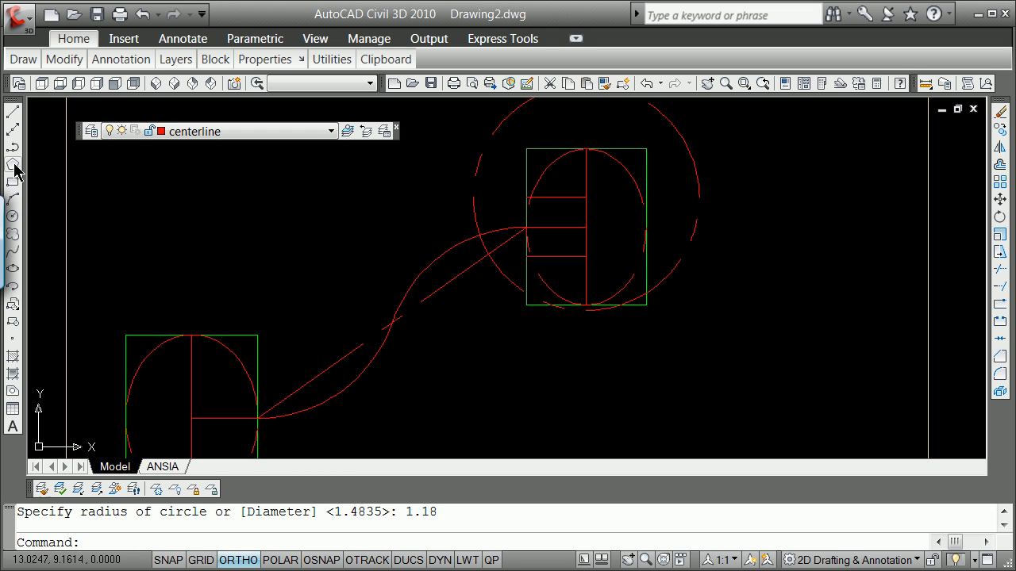
Draw a second circle of radius 1.18 centered where the lower offset line meets the same vertical centerline.
left_click(12, 216)
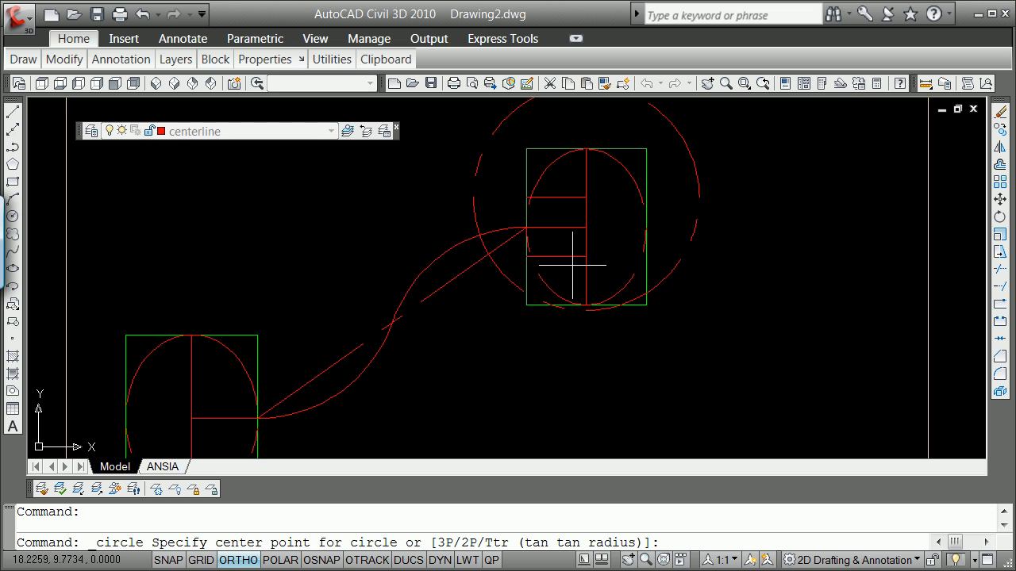
right_click(606, 270, "shift")
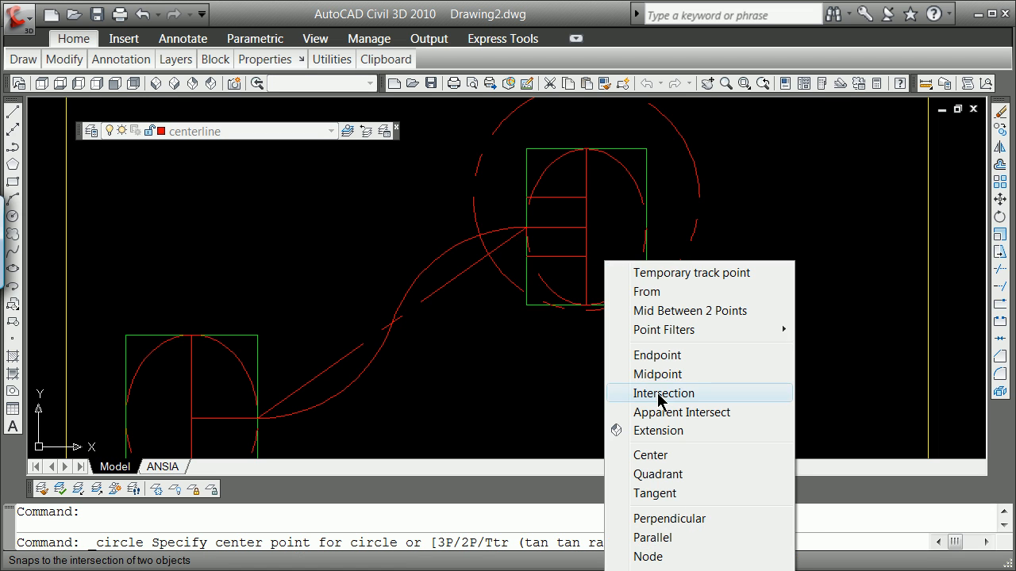
left_click(658, 394)
left_click(585, 256)
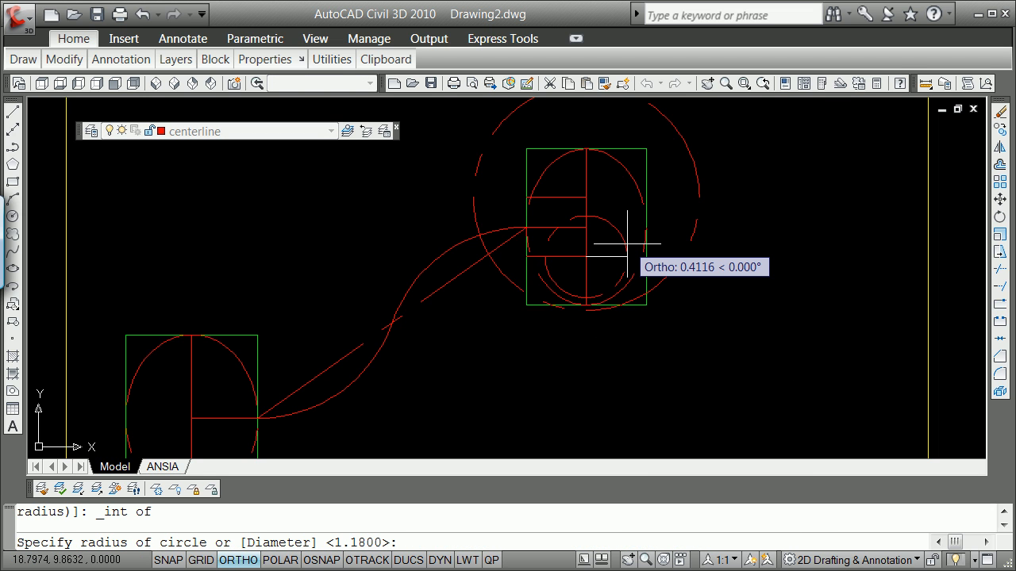
type("1.18")
key("Return")
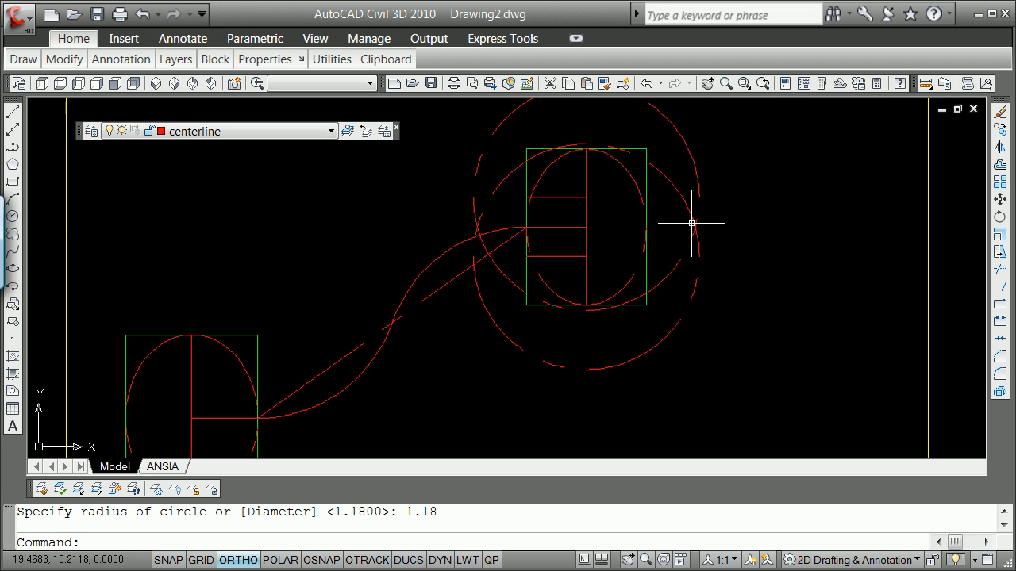
Draw a third circle centered on the right-hand intersection of the two circles, passing through an offset line's intersection with the vertical centerline.
left_click(13, 217)
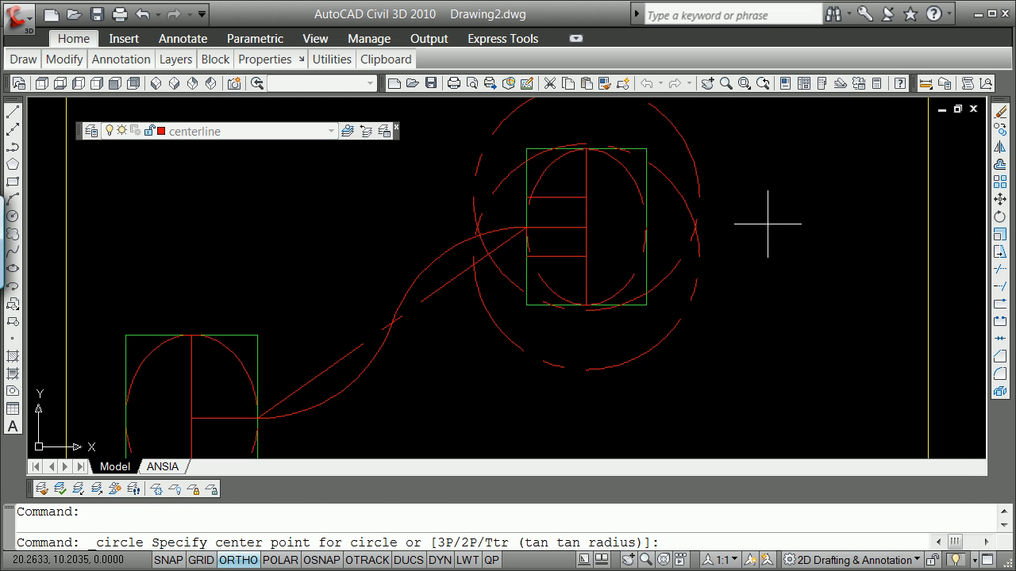
right_click(767, 224, "shift")
left_click(829, 357)
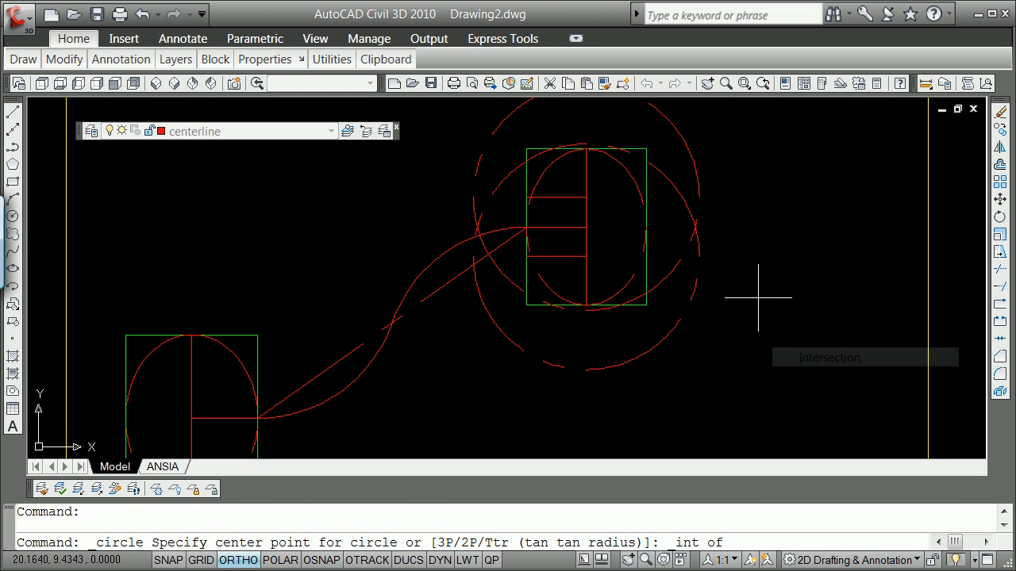
left_click(696, 227)
scroll(592, 196, "up", 5)
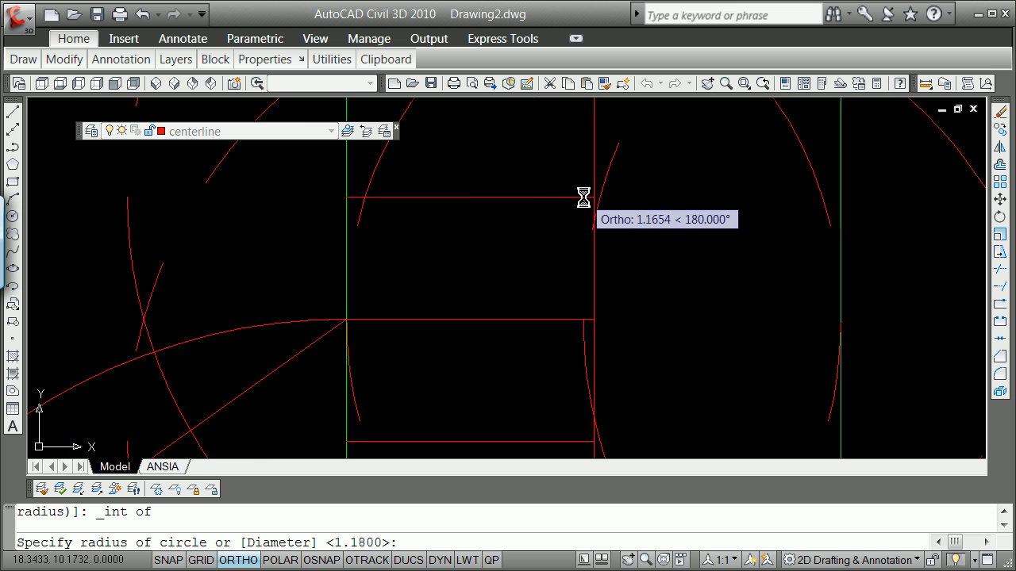
scroll(623, 208, "down", 6)
scroll(647, 218, "up", 3)
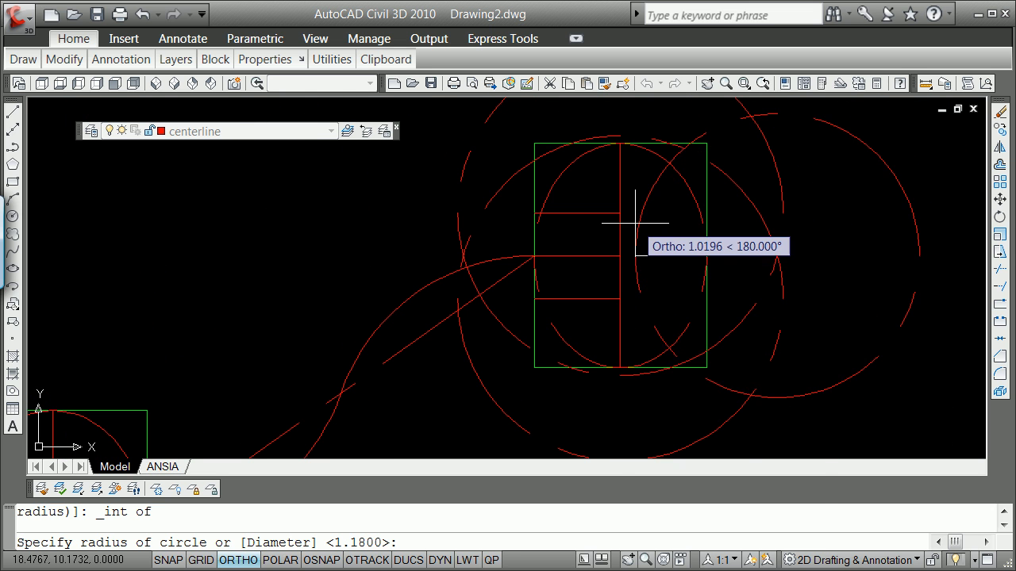
right_click(639, 223, "shift")
left_click(702, 359)
left_click(620, 241)
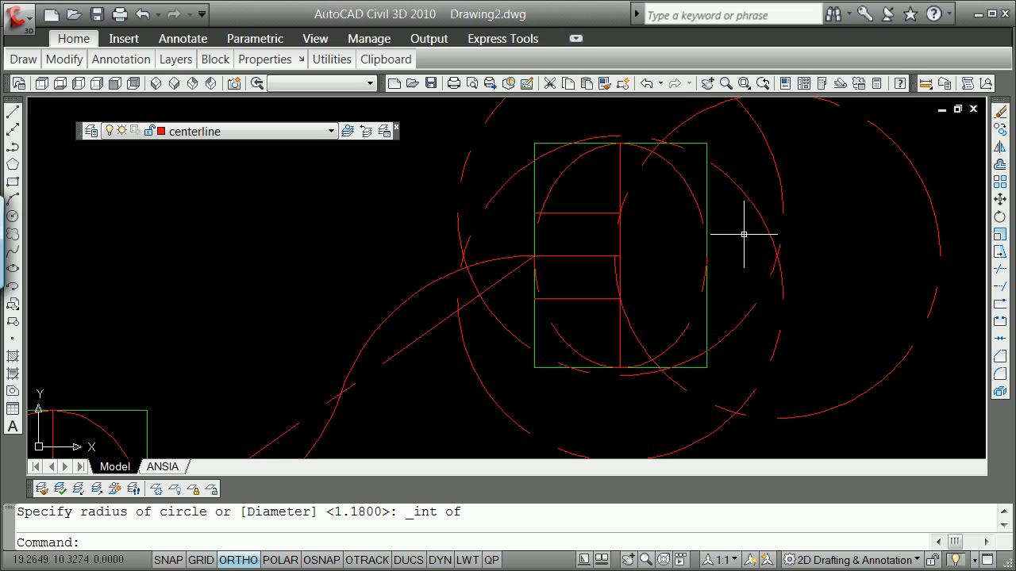
type("RC")
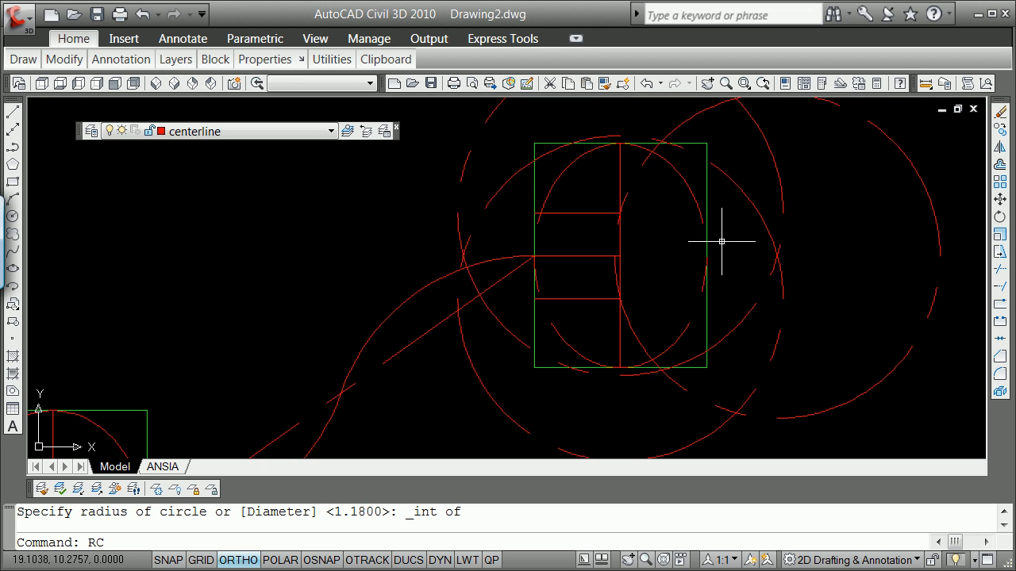
key("F1")
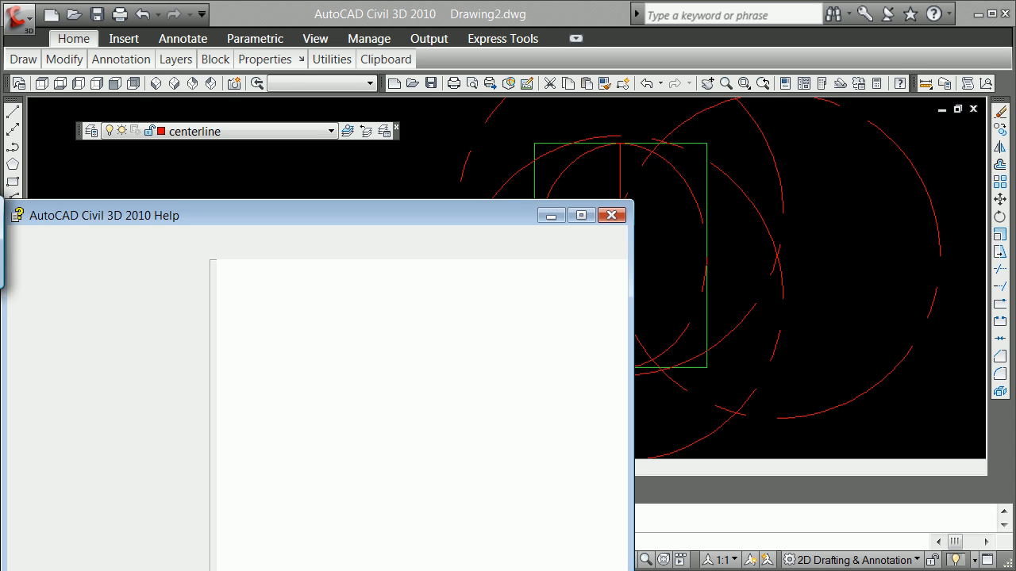
left_click(612, 216)
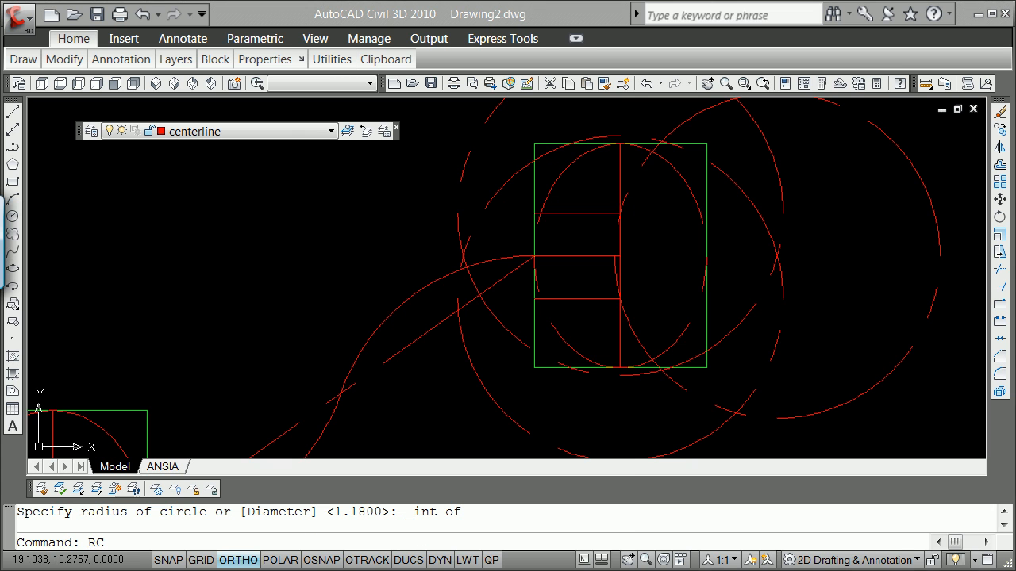
type("RIM")
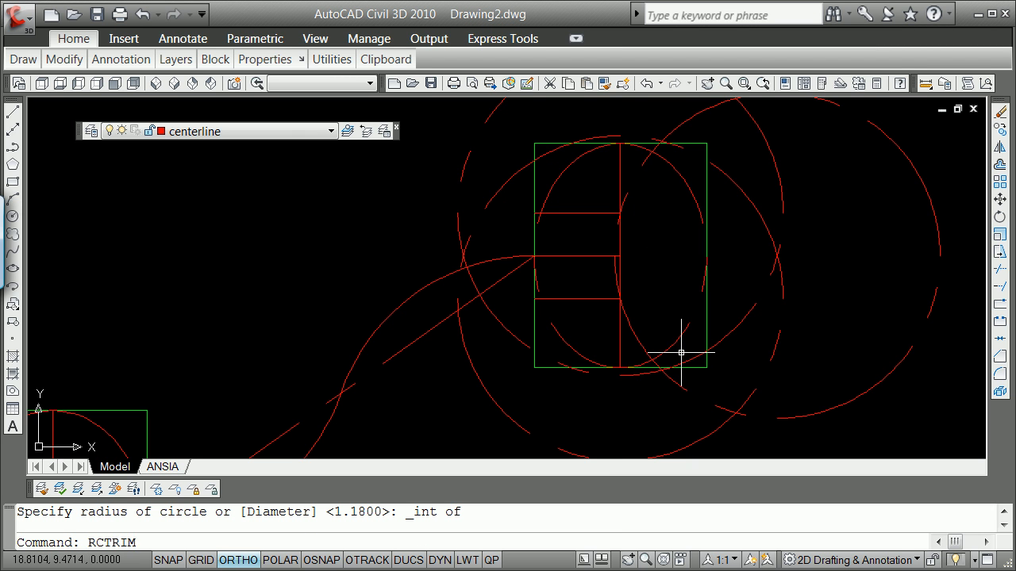
key("Return")
Trim the third circle against the two offset lines, keeping only the short arc between them at the vertical centerline.
type("TRIM")
key("Return")
left_click(598, 212)
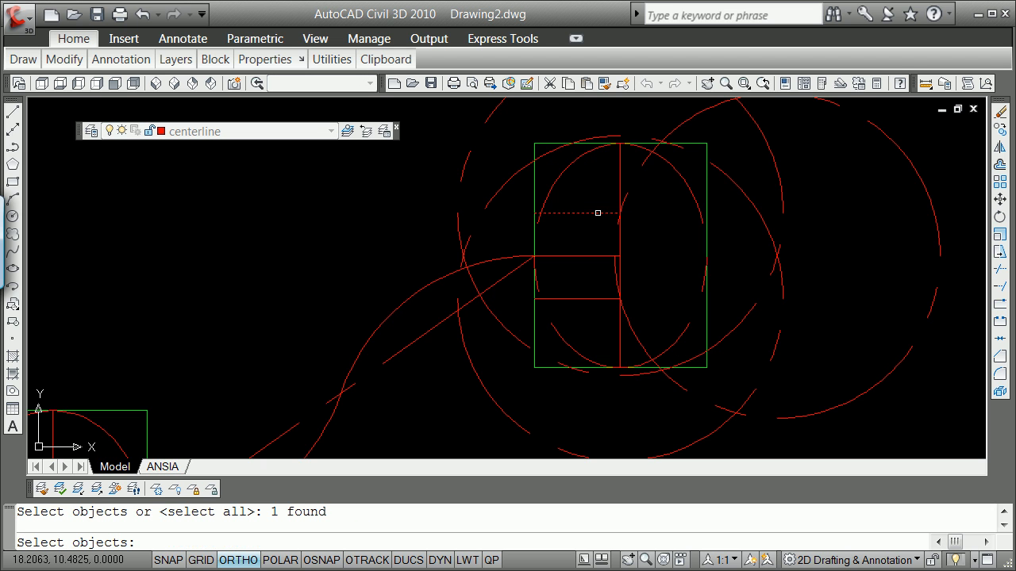
left_click(602, 299)
key("Return")
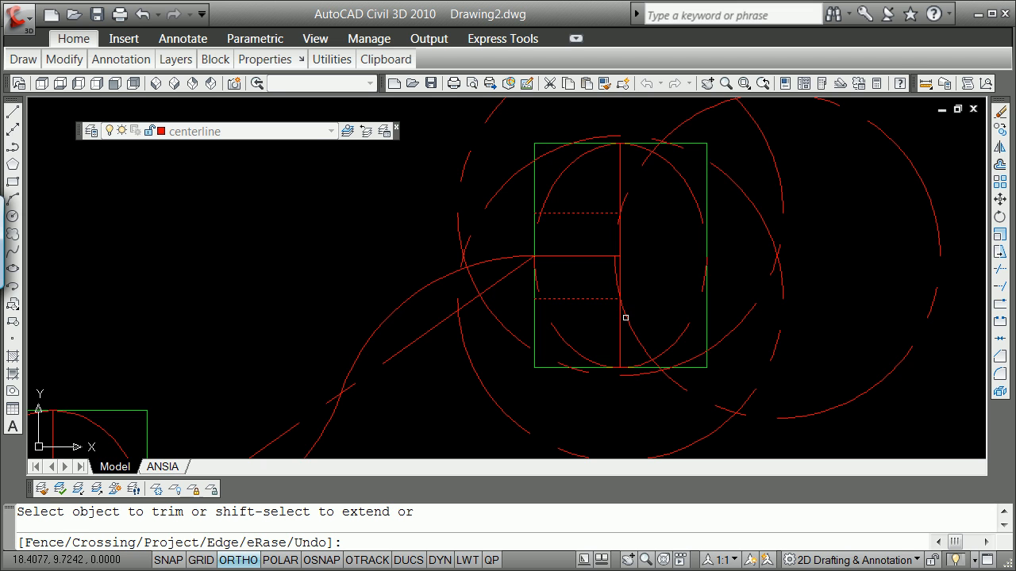
key("Return")
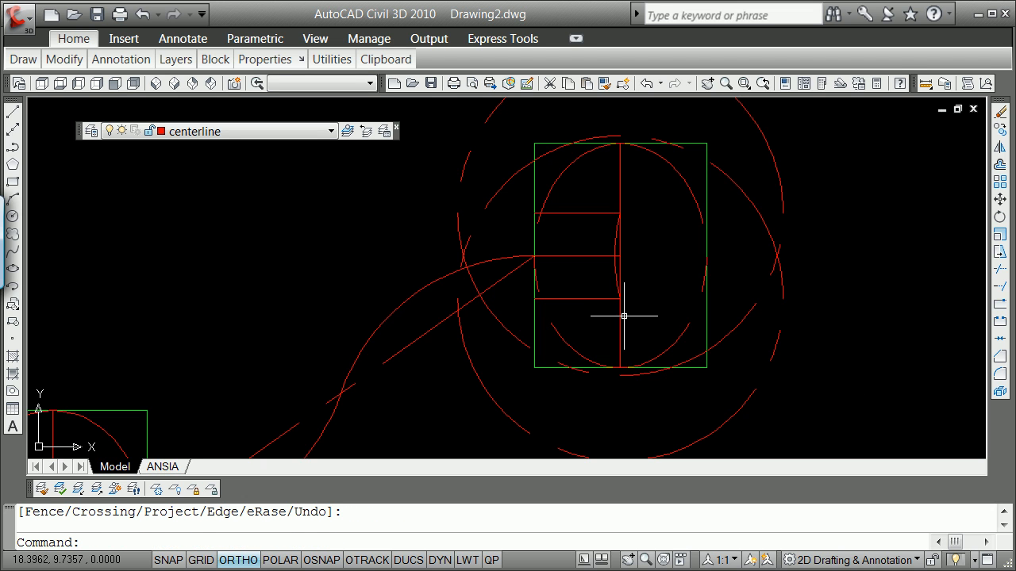
Extend the upper and lower offset lines across to the right side of the upper-right ellipse.
type("EX")
key("Return")
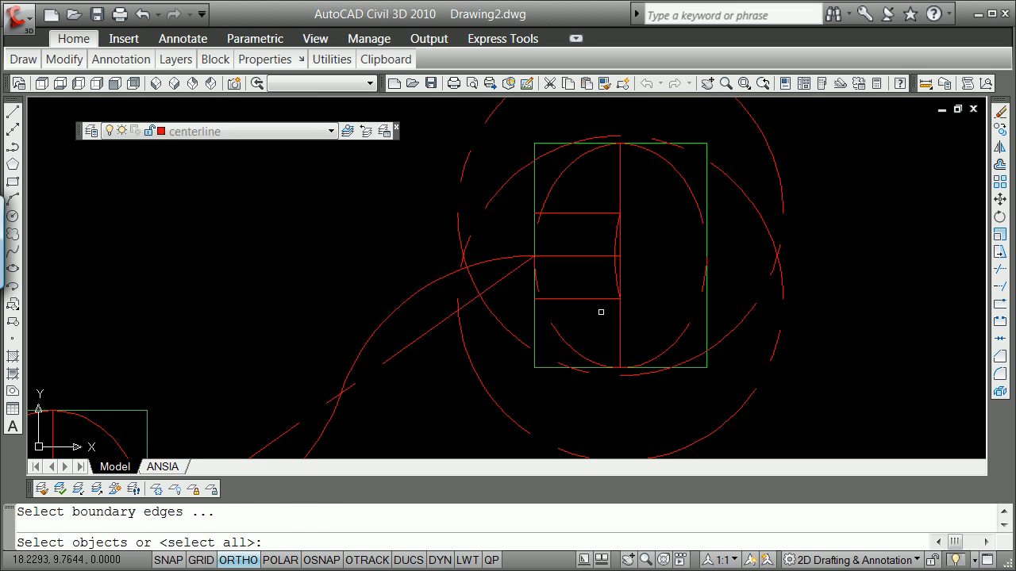
key("Return")
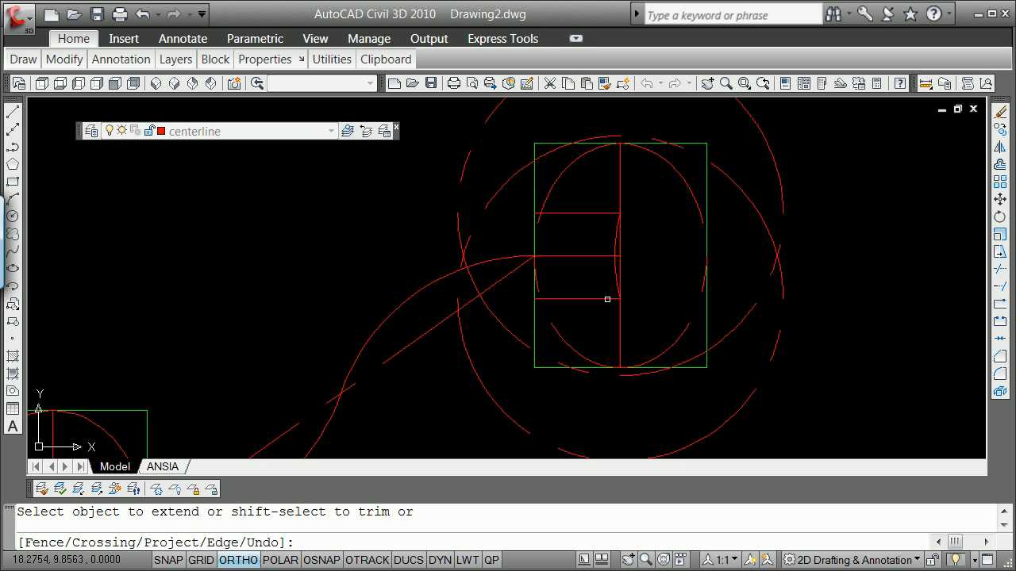
left_click(611, 212)
key("Return")
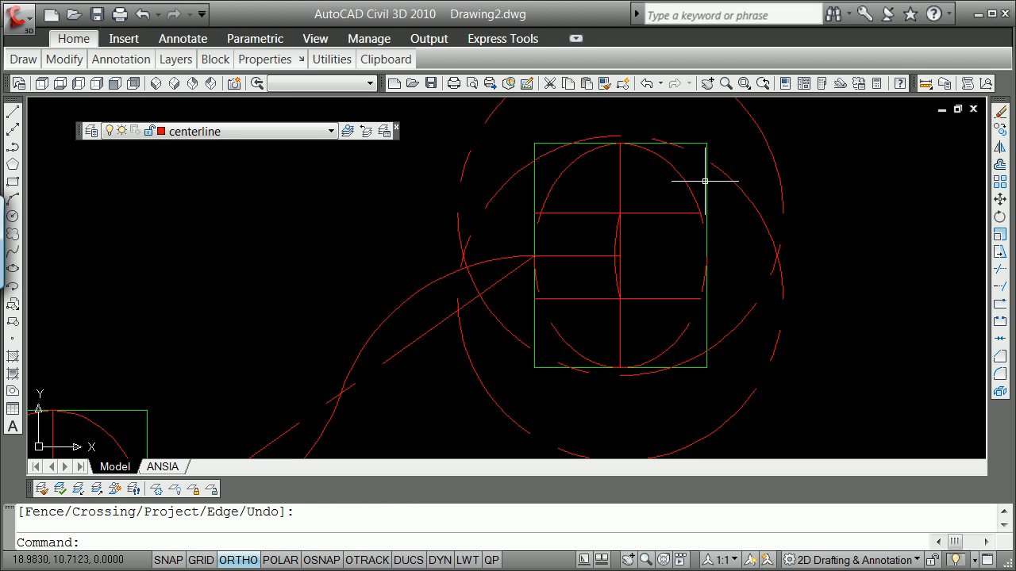
Erase the two 1.18-radius construction circles around the upper-right ellipse.
type("E")
key("Return")
left_click(780, 163)
left_click(759, 176)
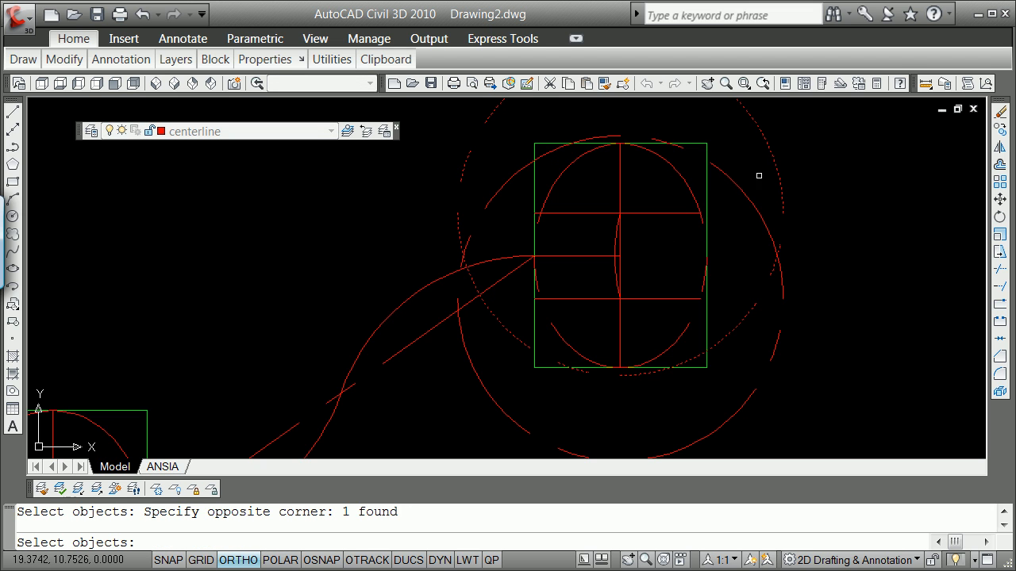
left_click(748, 186)
key("Return")
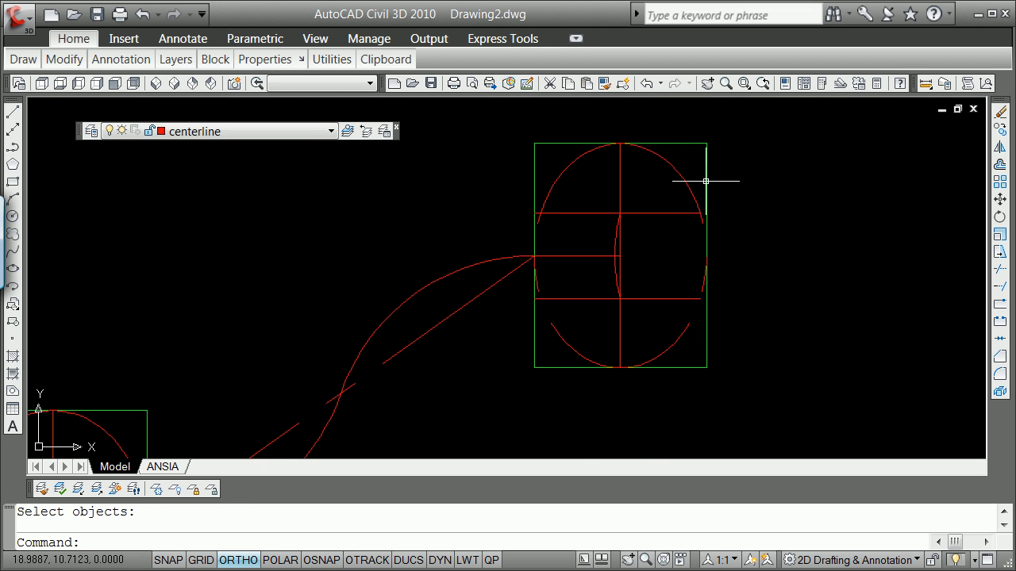
Move the green box around the upper-right ellipse onto the frozen hidden layer.
left_click(706, 181)
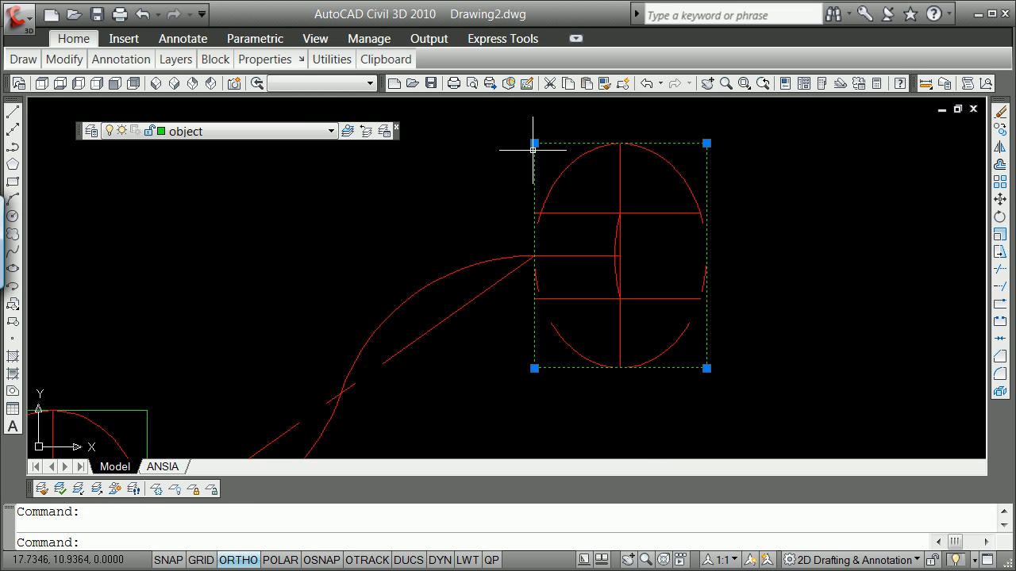
left_click(334, 135)
left_click(222, 188)
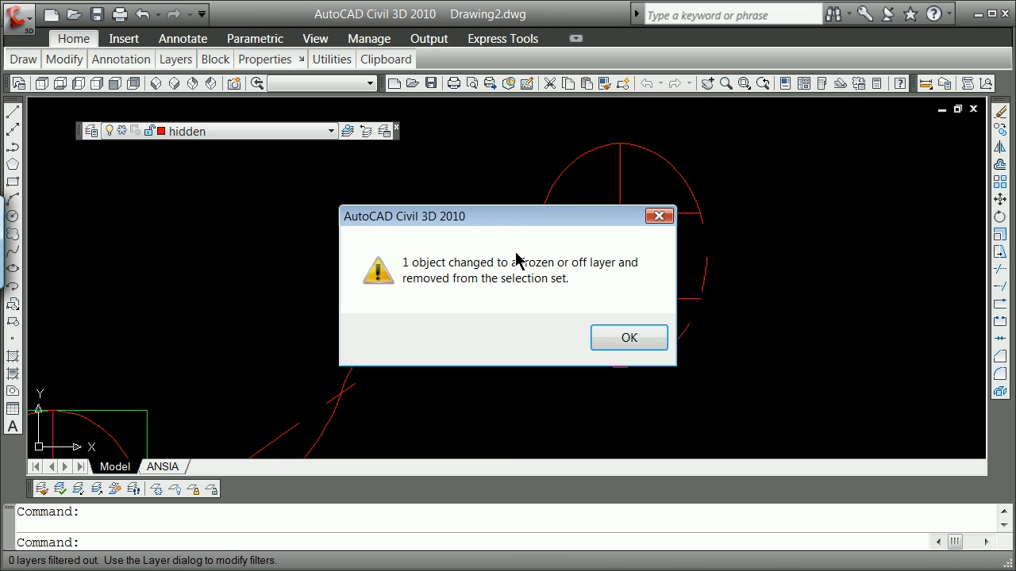
left_click(631, 340)
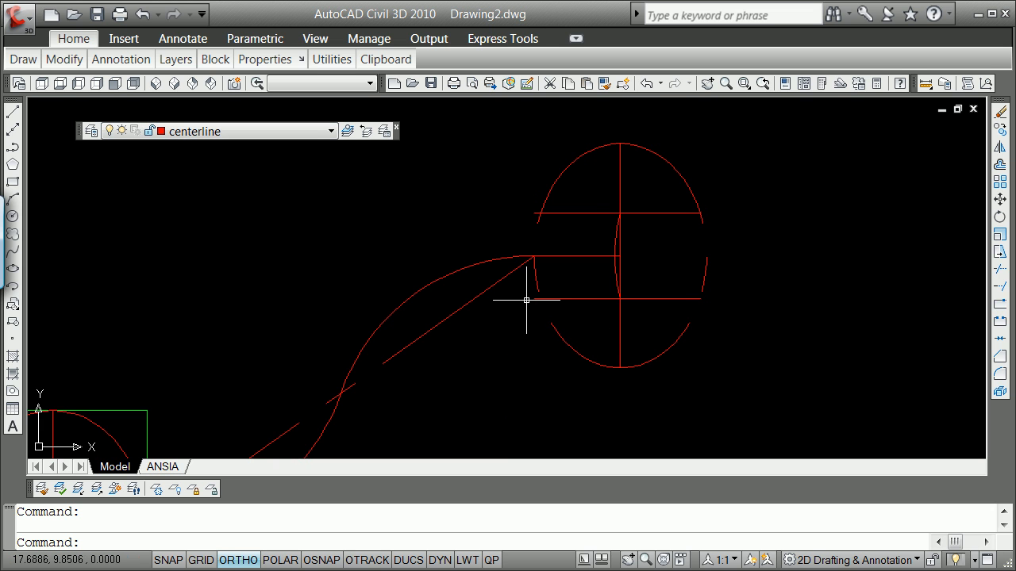
scroll(529, 293, "down", 2)
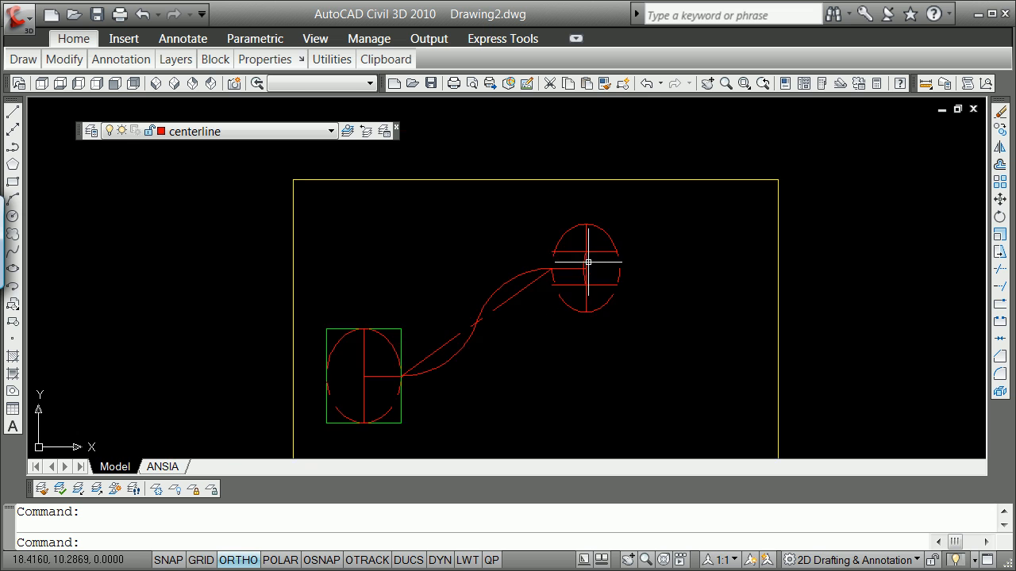
scroll(598, 261, "up", 3)
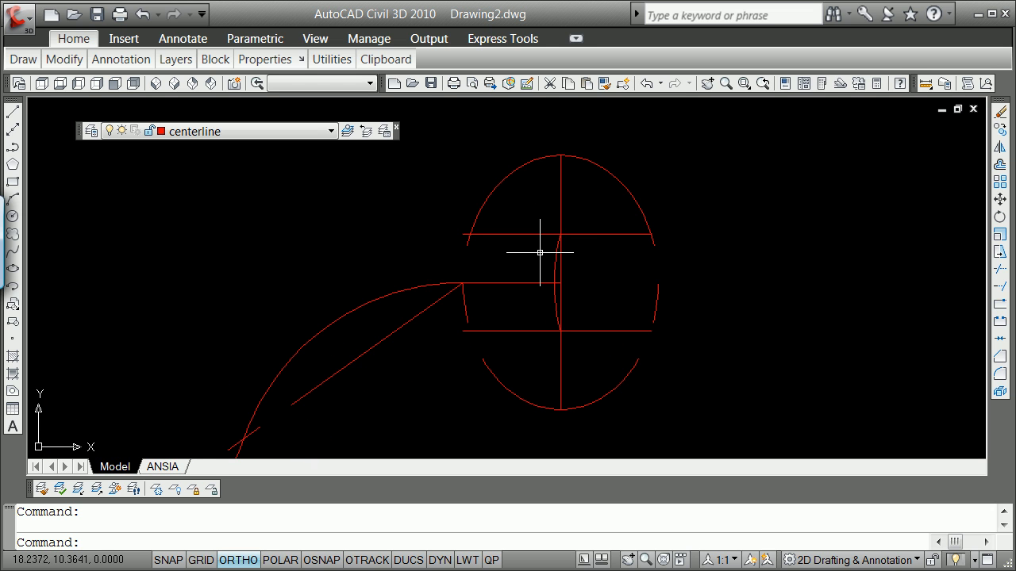
Trim the parts of the upper and lower offset lines that extend left of the short arc at the vertical centerline.
key("Return")
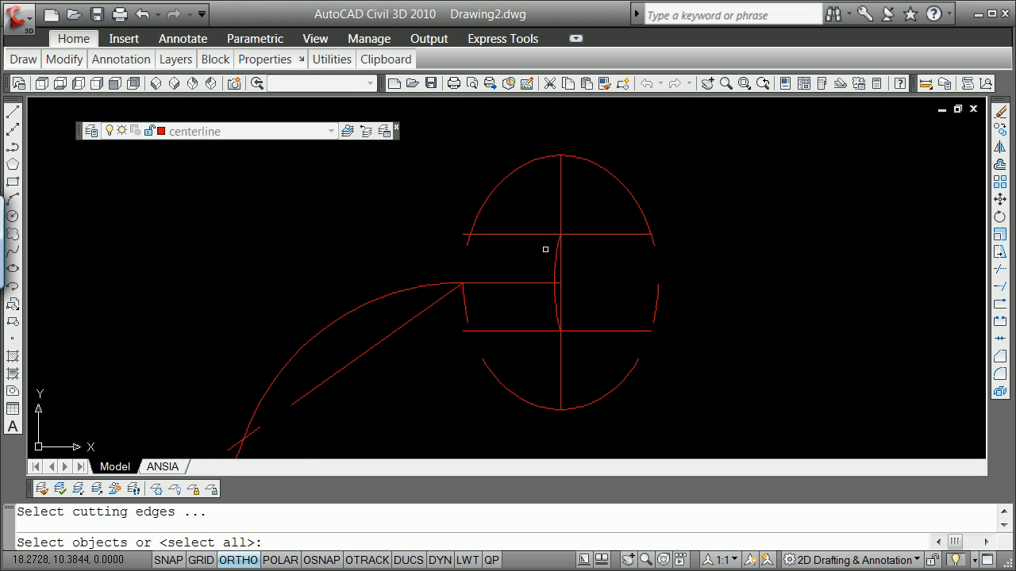
left_click(555, 262)
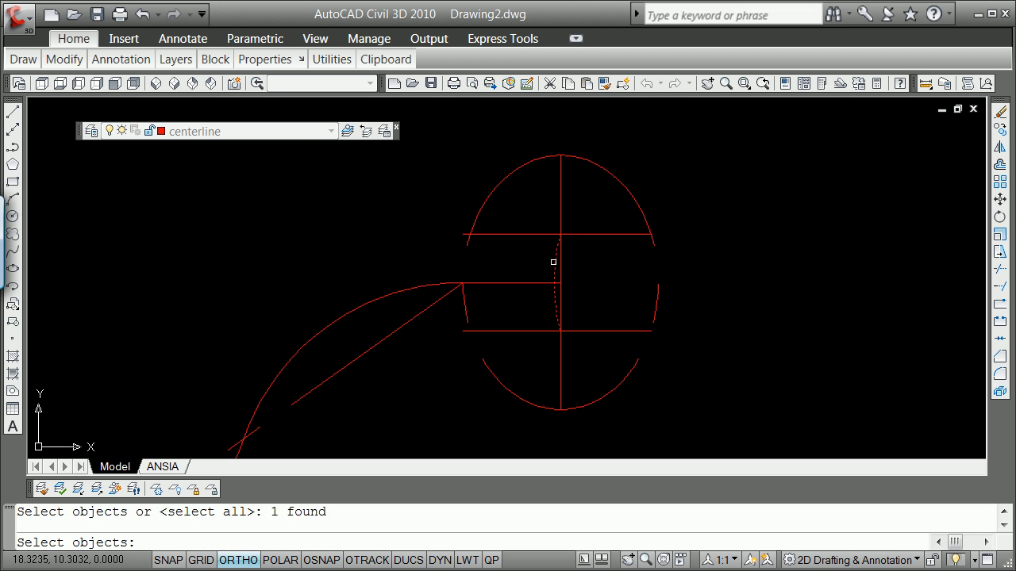
key("Return")
left_click(535, 235)
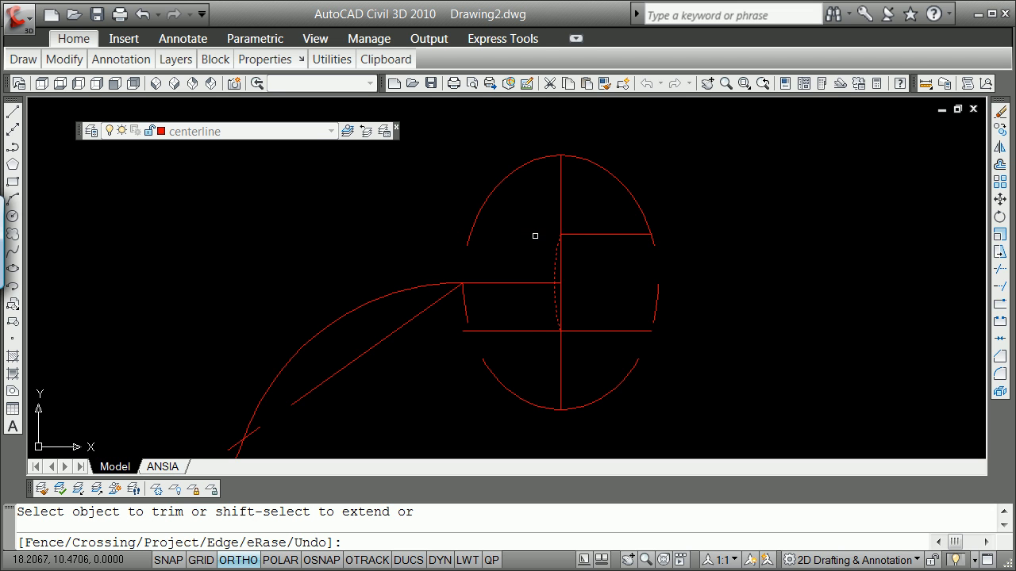
left_click(532, 330)
key("Return")
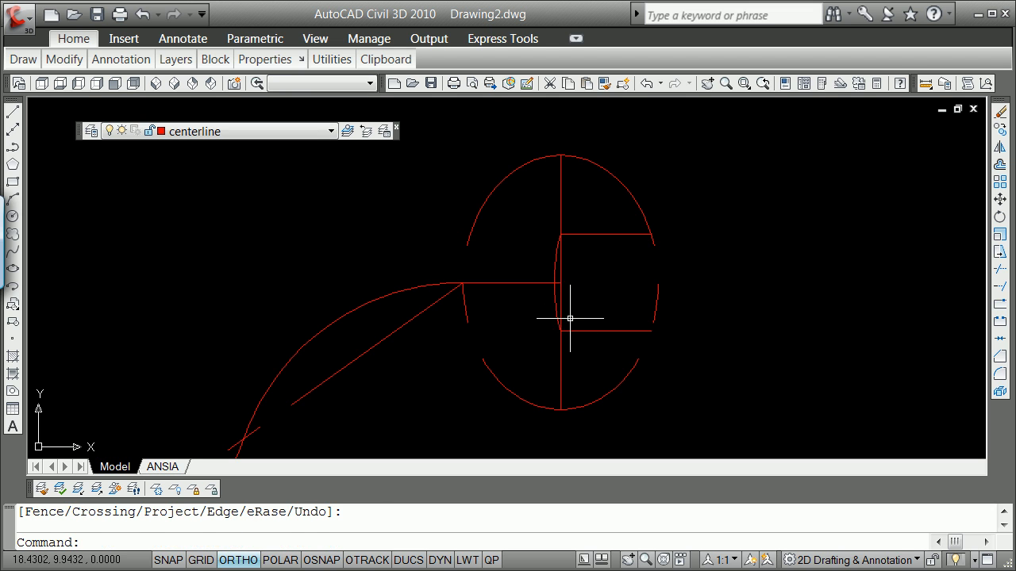
Trim away the right side of the upper-right ellipse between the upper and lower offset lines to open the jaw.
key("Return")
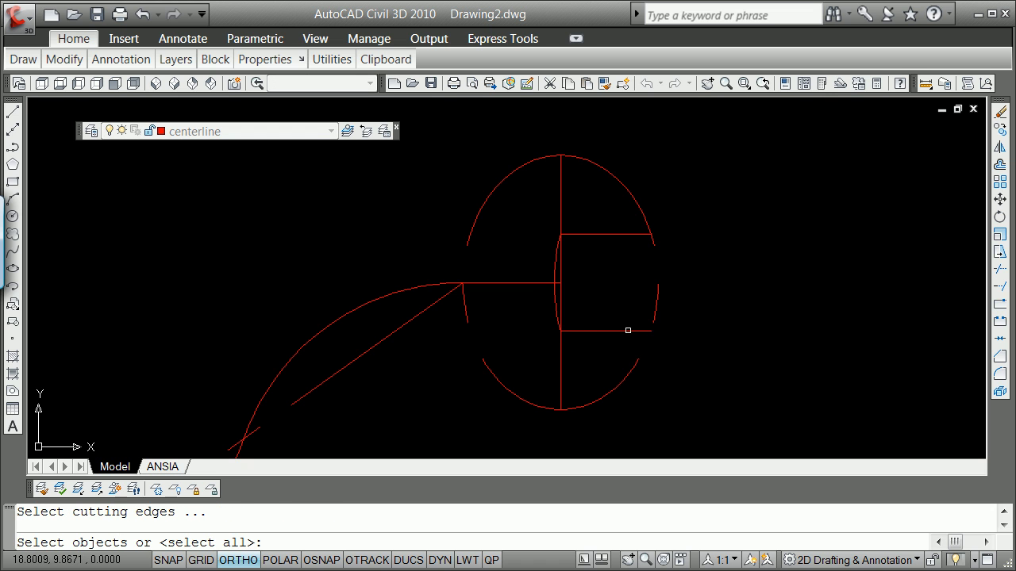
left_click(627, 330)
left_click(635, 235)
key("Return")
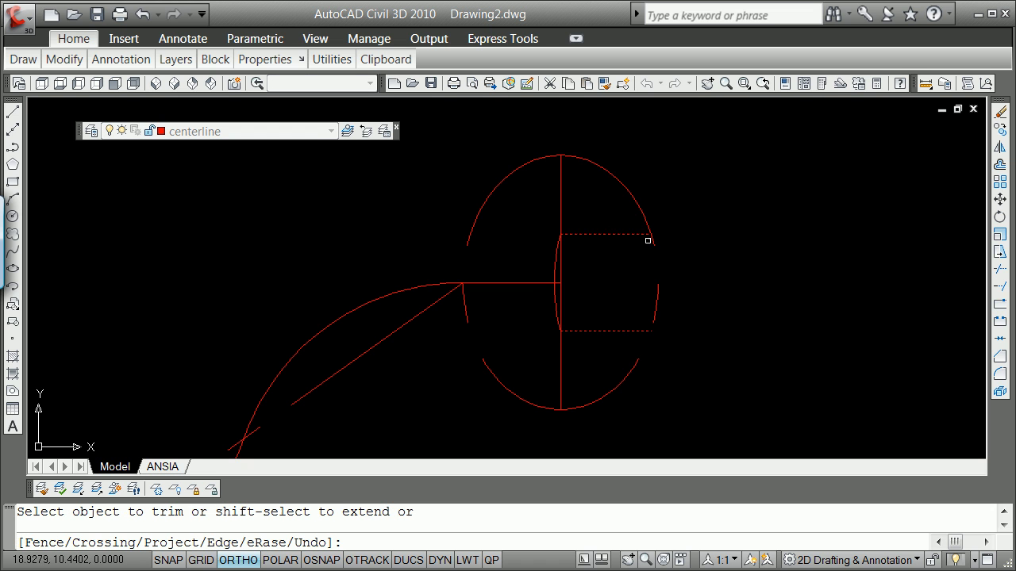
left_click(655, 240)
key("Return")
Move the trimmed upper-right ellipse, both jaw lines and the short arc onto the object layer.
scroll(556, 274, "down", 4)
scroll(533, 294, "up", 2)
scroll(533, 295, "up", 3)
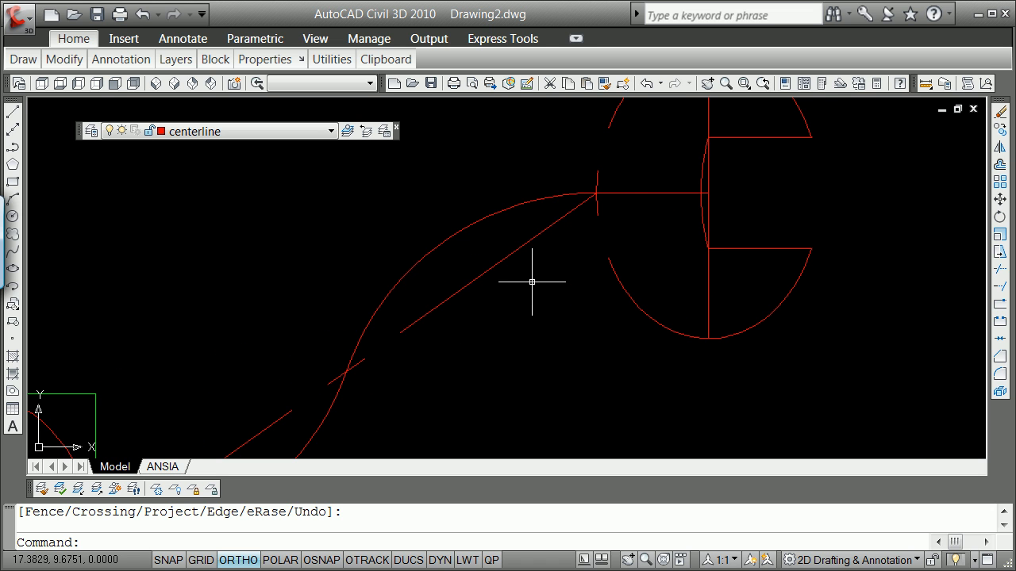
scroll(516, 278, "down", 2)
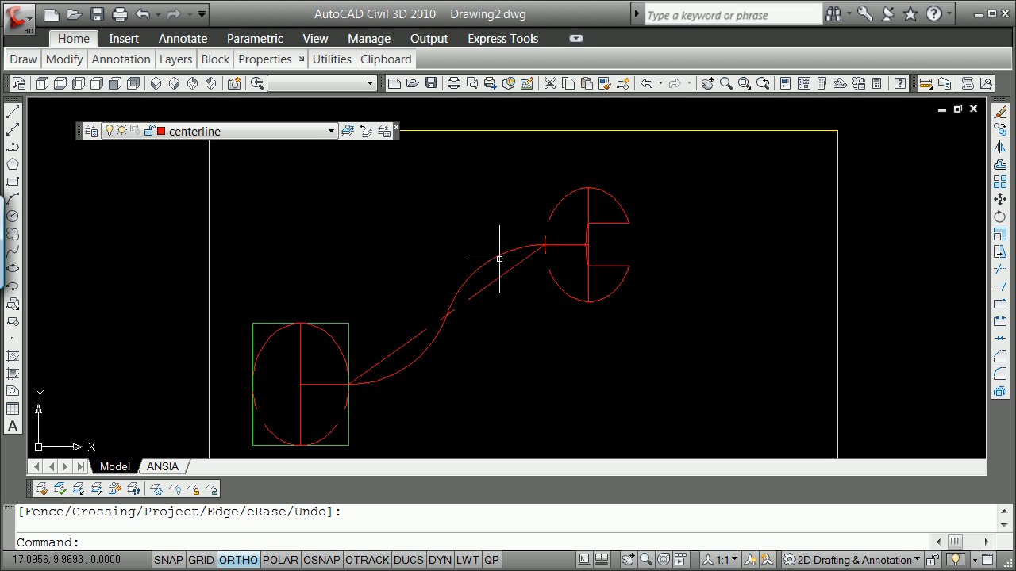
mouse_move(491, 258)
scroll(539, 222, "up", 2)
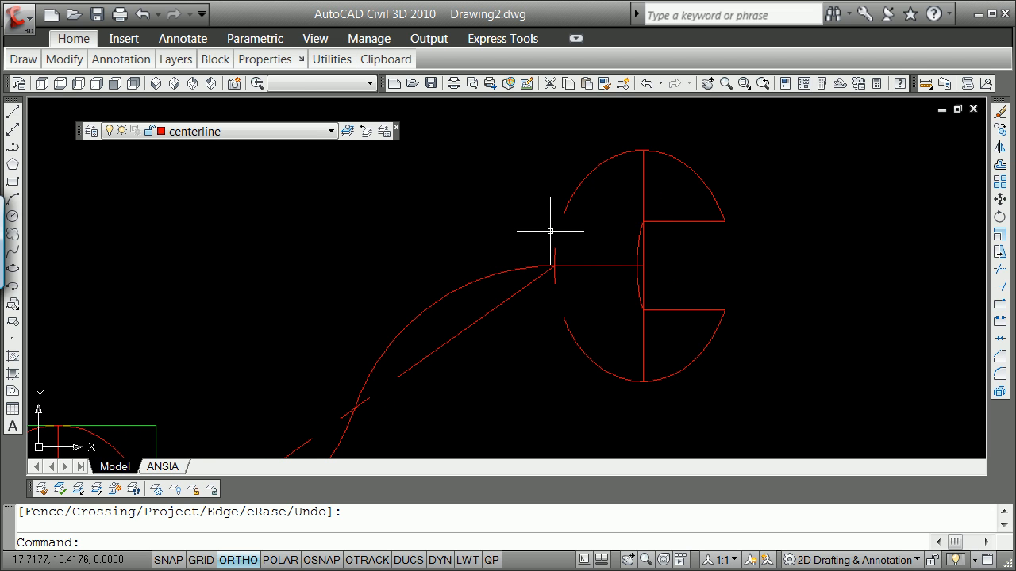
key("Return")
left_click(585, 179)
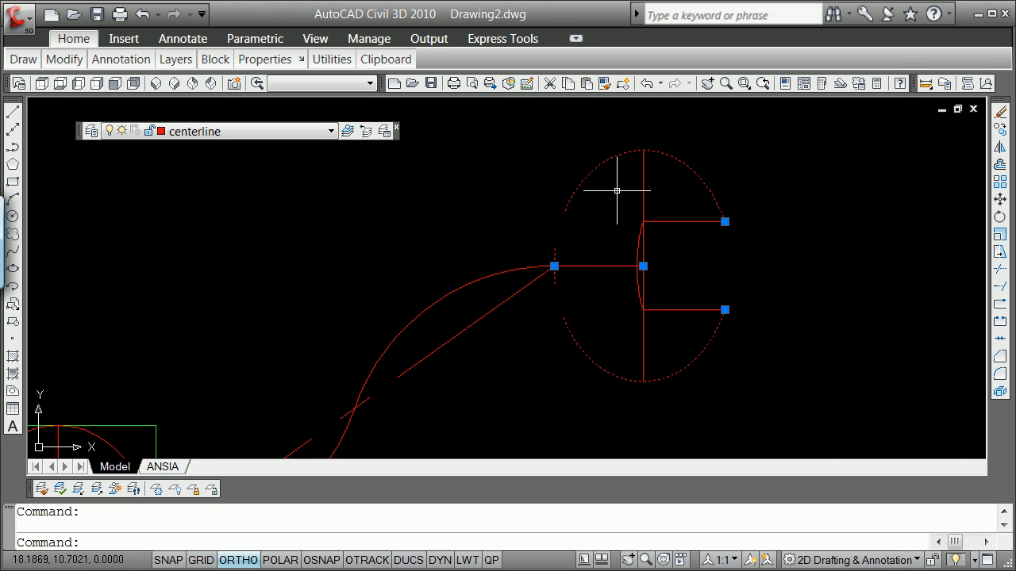
left_click(697, 309)
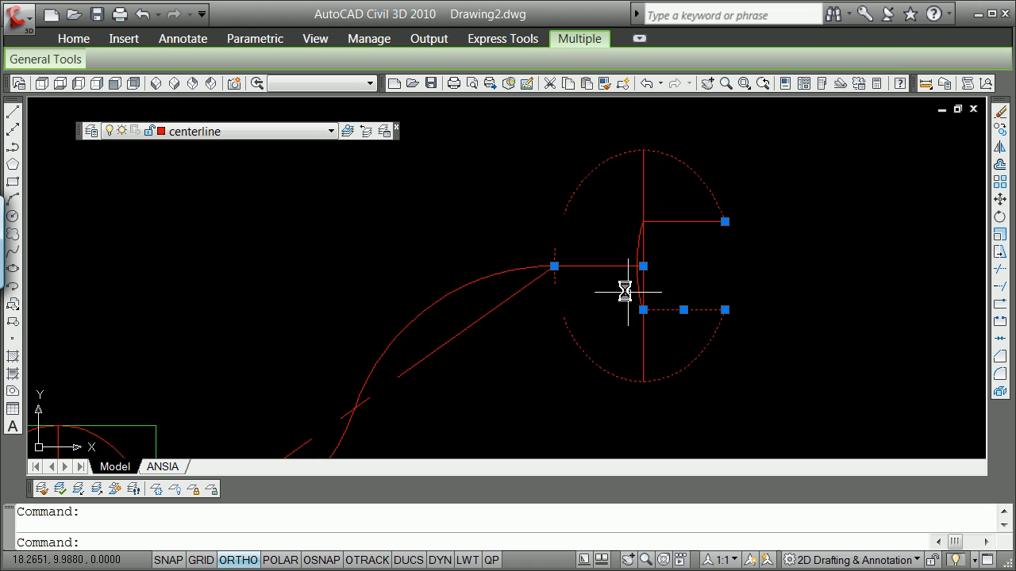
left_click(638, 274)
left_click(653, 222)
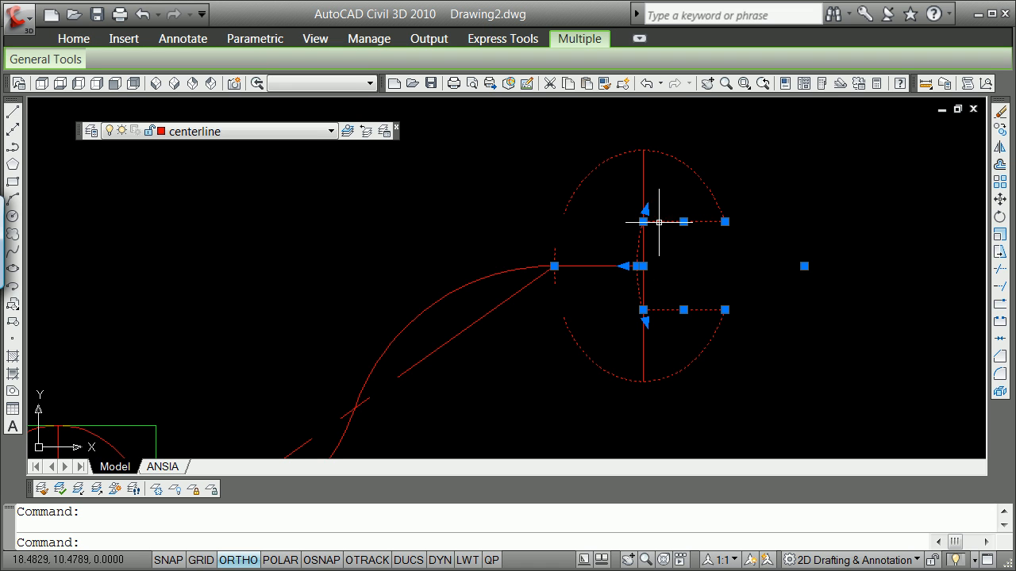
left_click(331, 132)
left_click(215, 236)
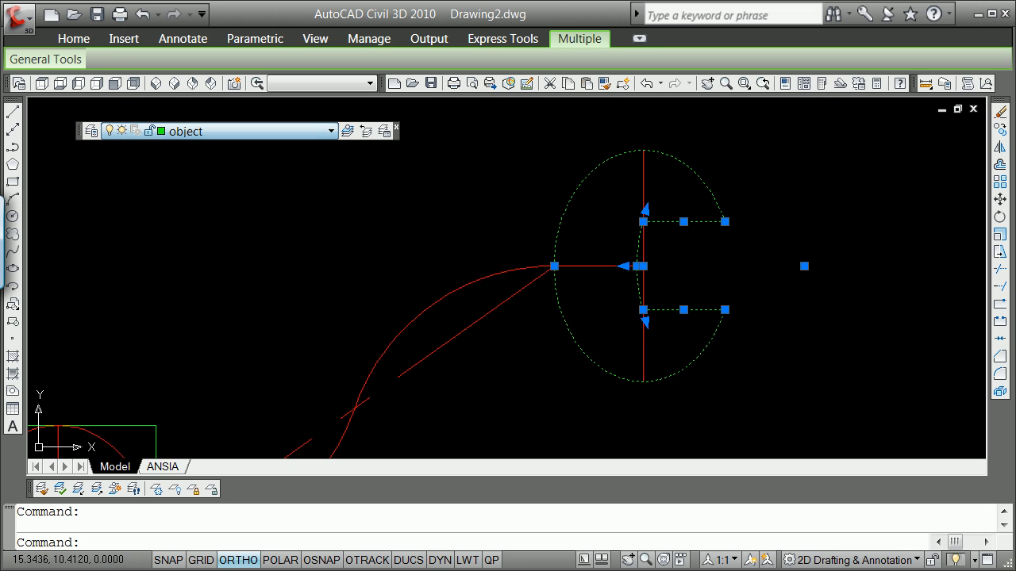
key("Escape")
Offset the upper centerline arc .375 to both sides.
scroll(398, 188, "down", 6)
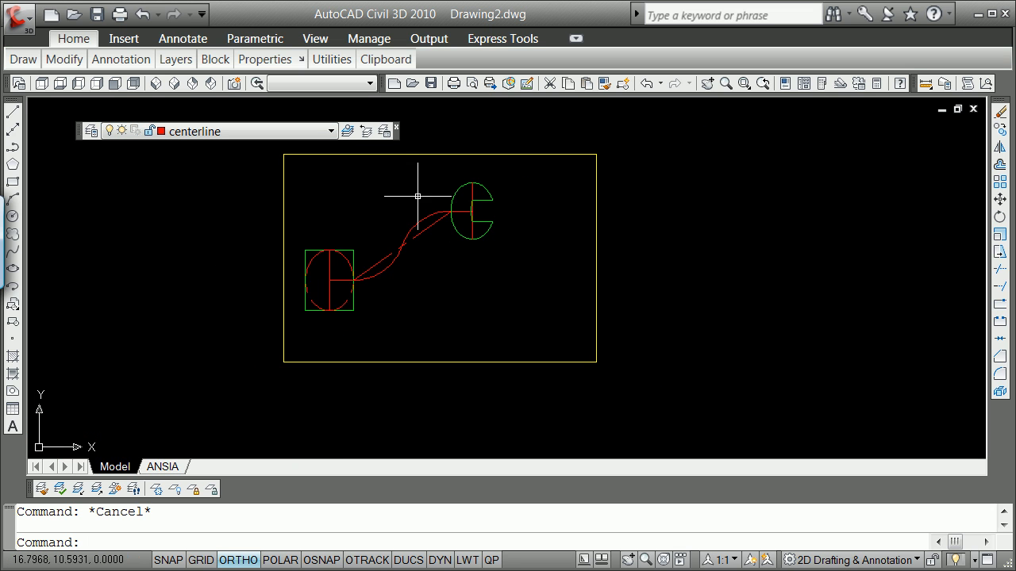
scroll(415, 215, "up", 3)
type("O")
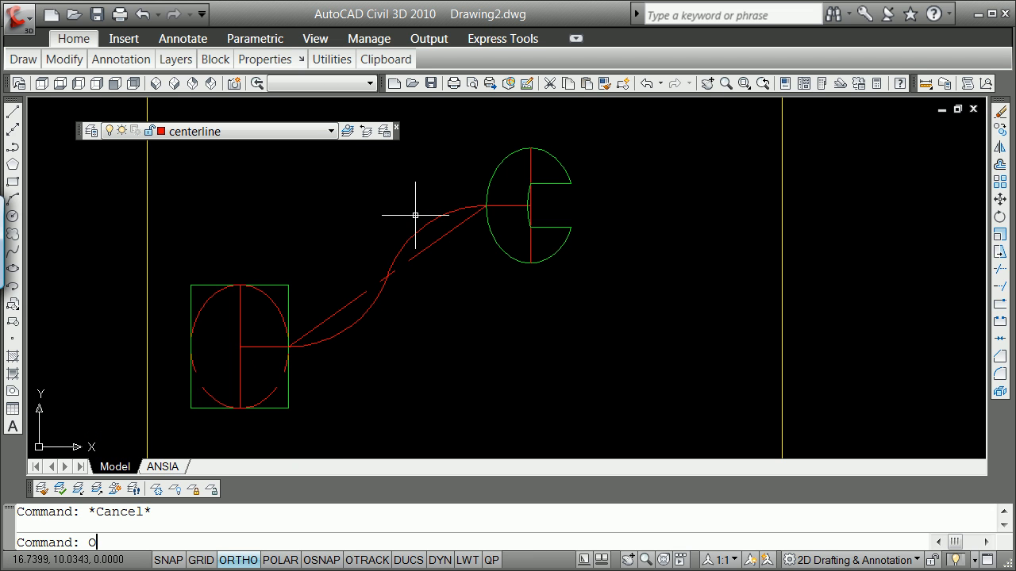
key("Return")
type(".")
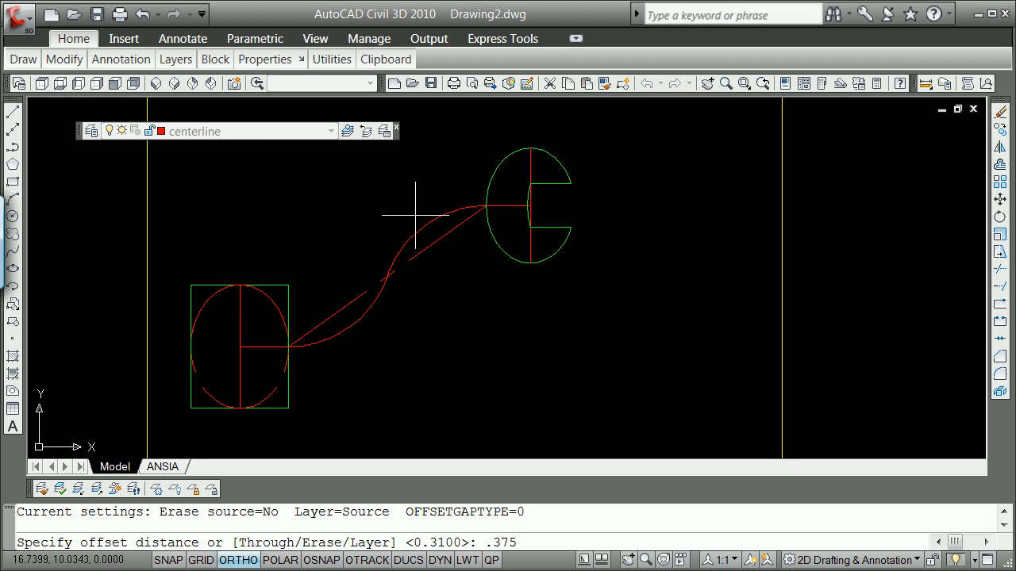
type("375")
key("Return")
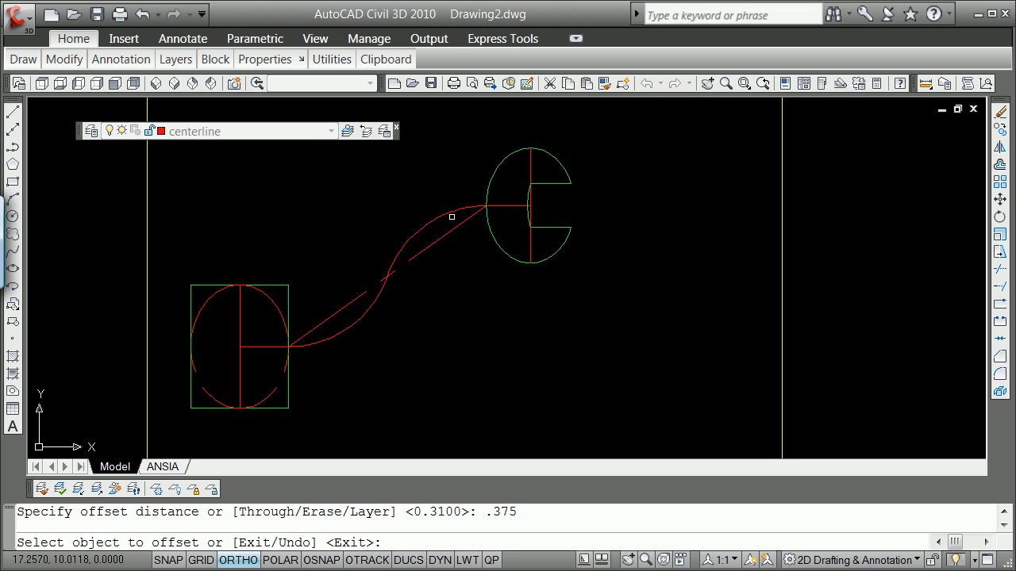
left_click(454, 211)
left_click(457, 193)
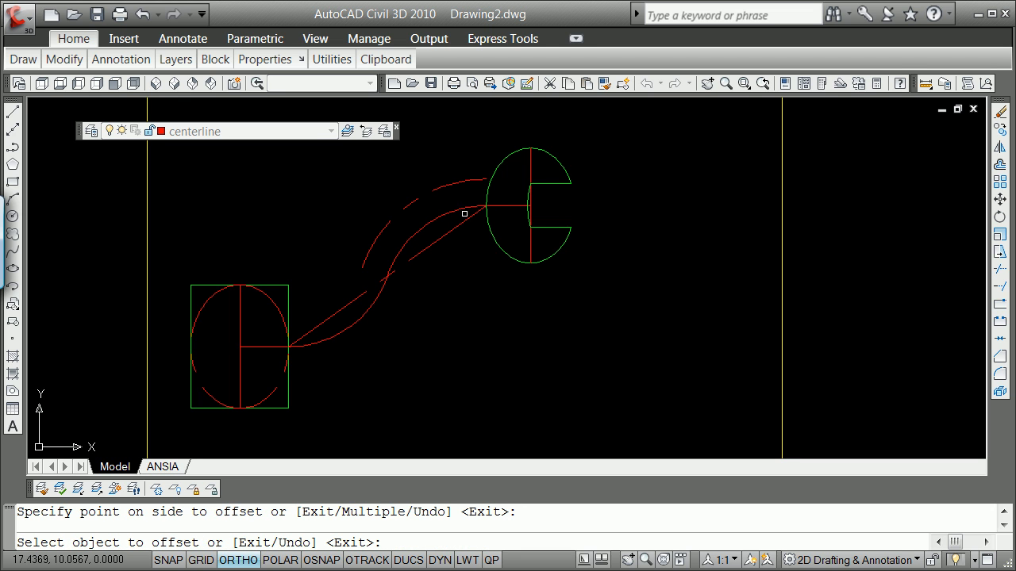
left_click(464, 208)
left_click(472, 227)
key("Return")
Break the left side out of the green upper-right ellipse, from above the upper offset arc to below the lower one.
type("BREAK")
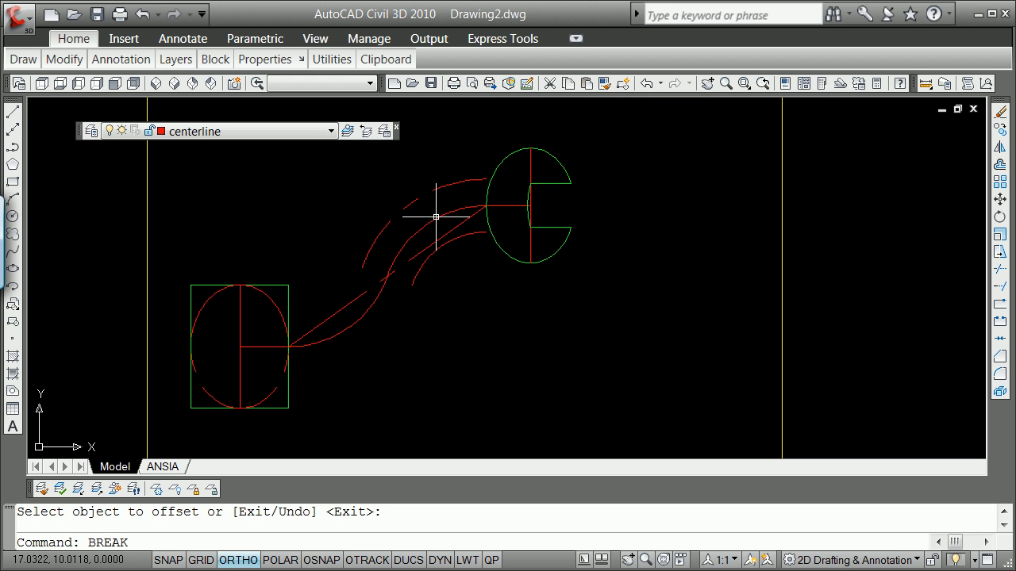
key("Return")
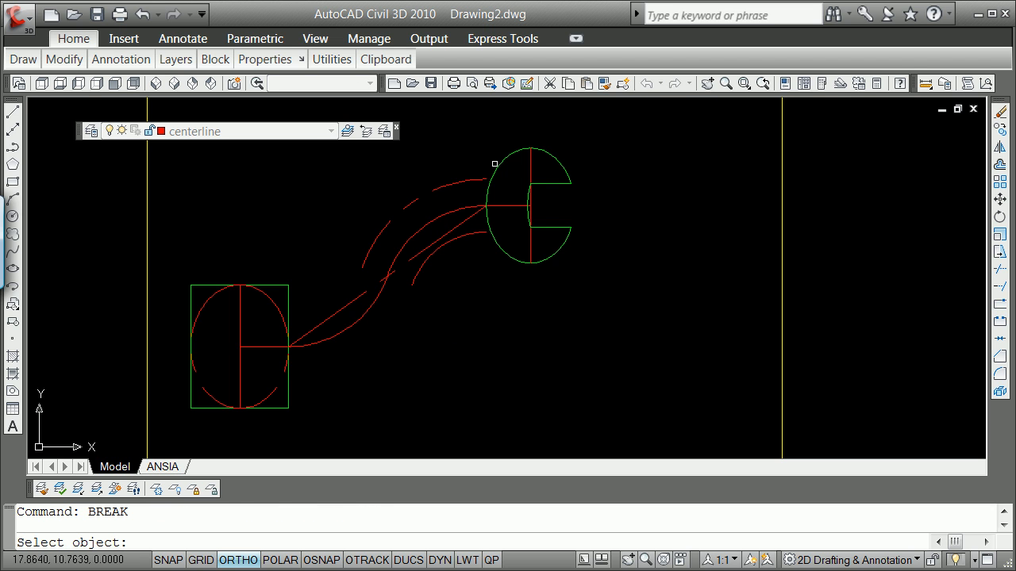
left_click(495, 164)
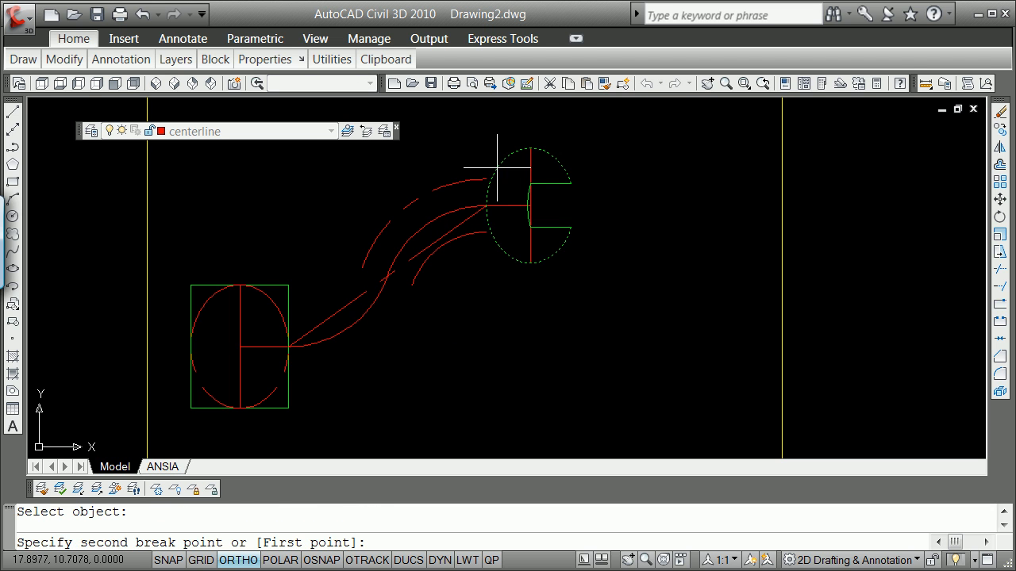
left_click(484, 253)
Fillet the upper offset arc to the upper end of the broken ellipse with a .25 radius.
type("f")
key("Return")
type("r")
key("Return")
type(".25")
key("Return")
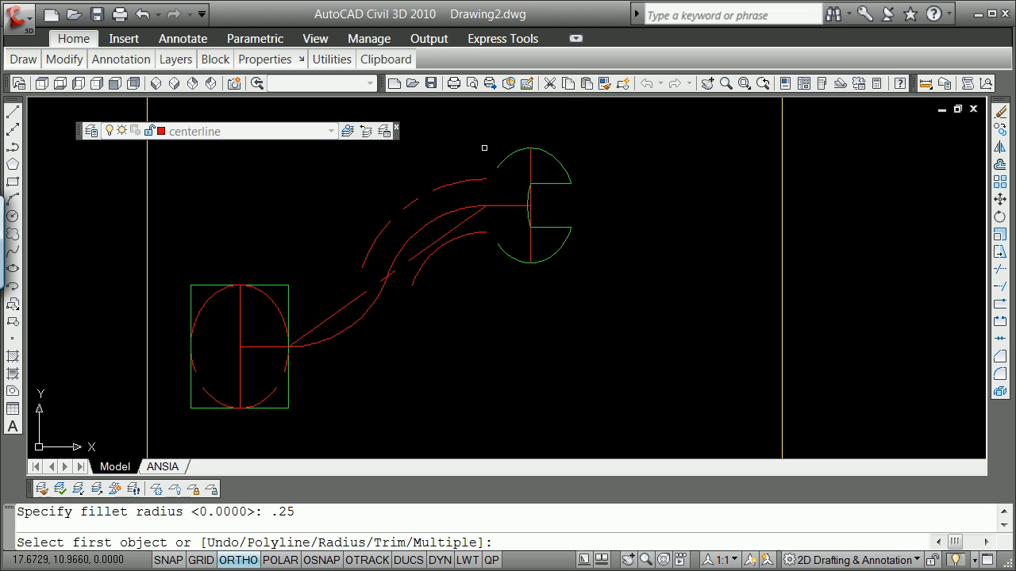
left_click(453, 183)
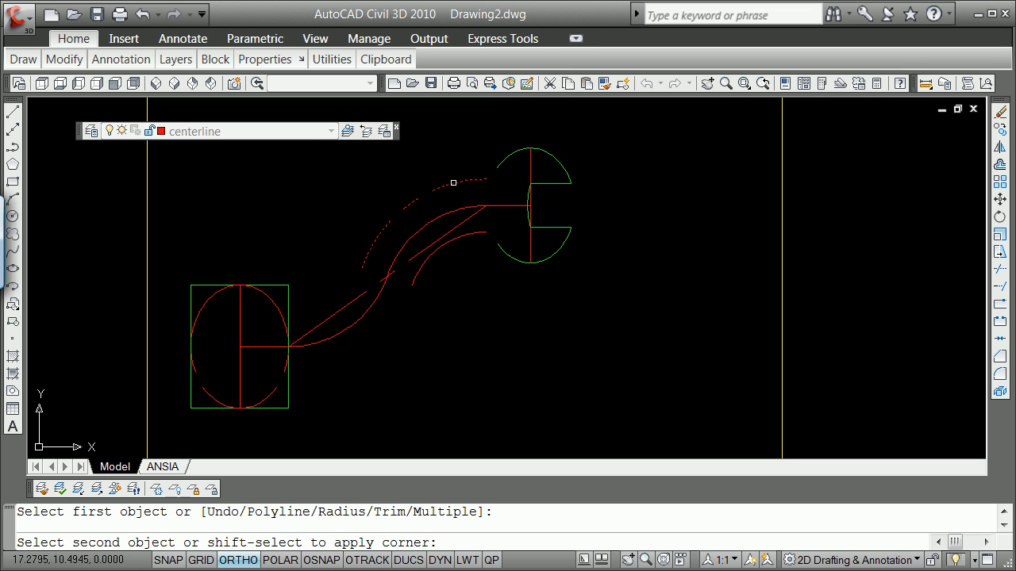
left_click(499, 162)
Try to fillet the lower offset arc to the lower end of the broken ellipse, and undo that fillet.
key("Return")
left_click(468, 236)
left_click(498, 245)
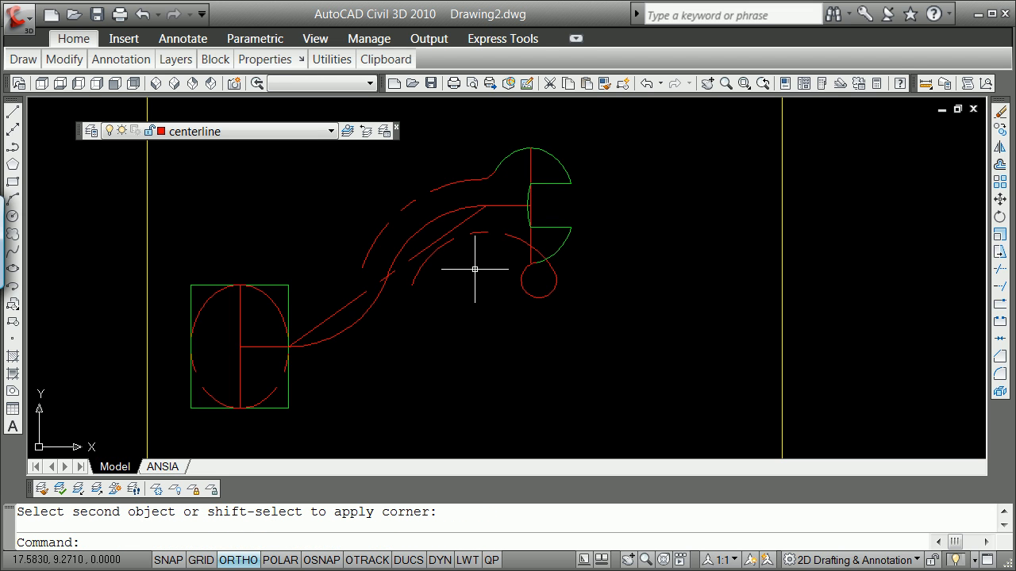
type("U")
key("Return")
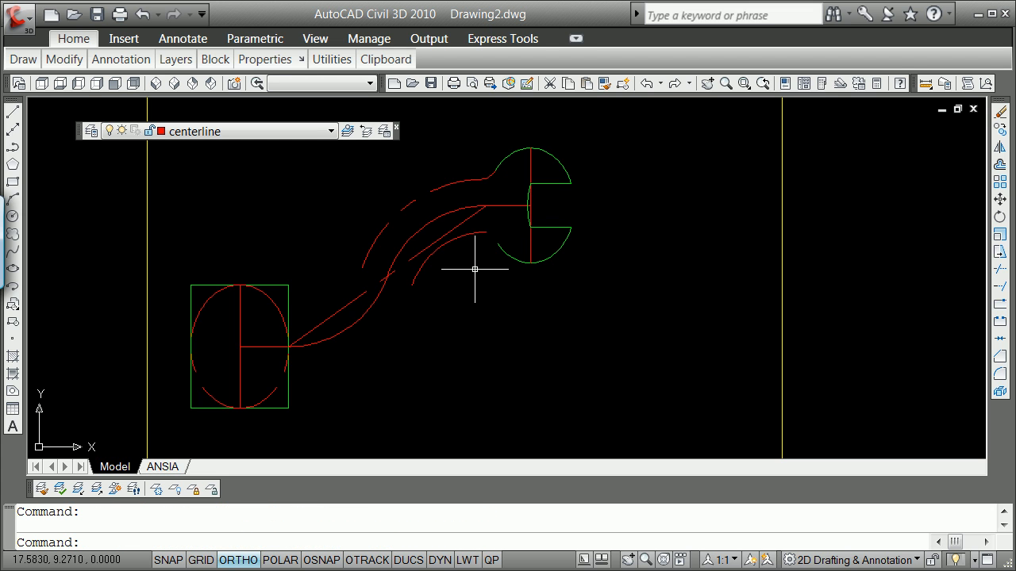
Extend the lower ellipse segment up to the end of the curved centerline.
type("EXTEND")
key("Return")
key("Return")
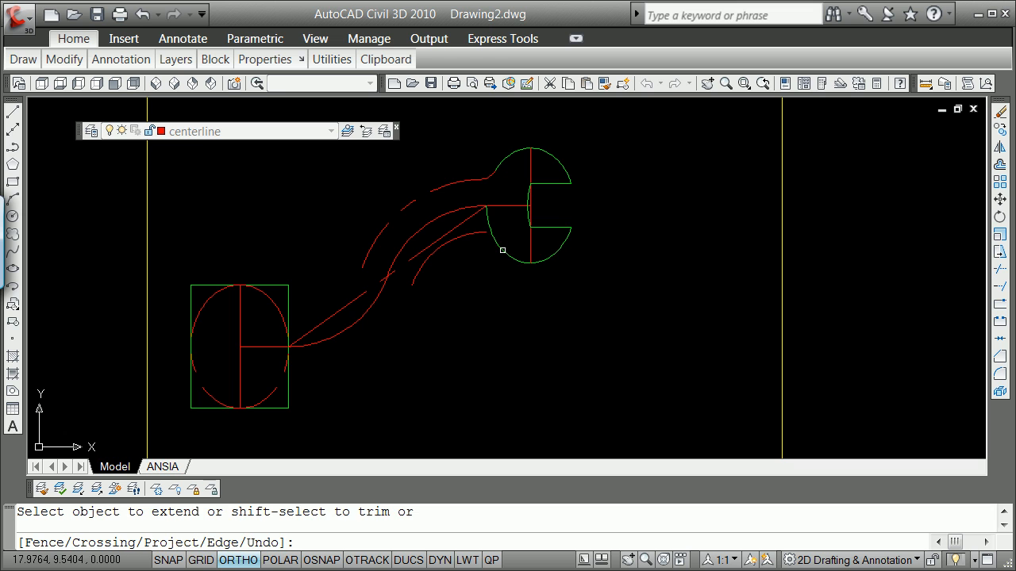
key("Return")
Fillet the lower offset arc to the extended lower ellipse segment with a .25 radius.
type("FILLET")
key("Return")
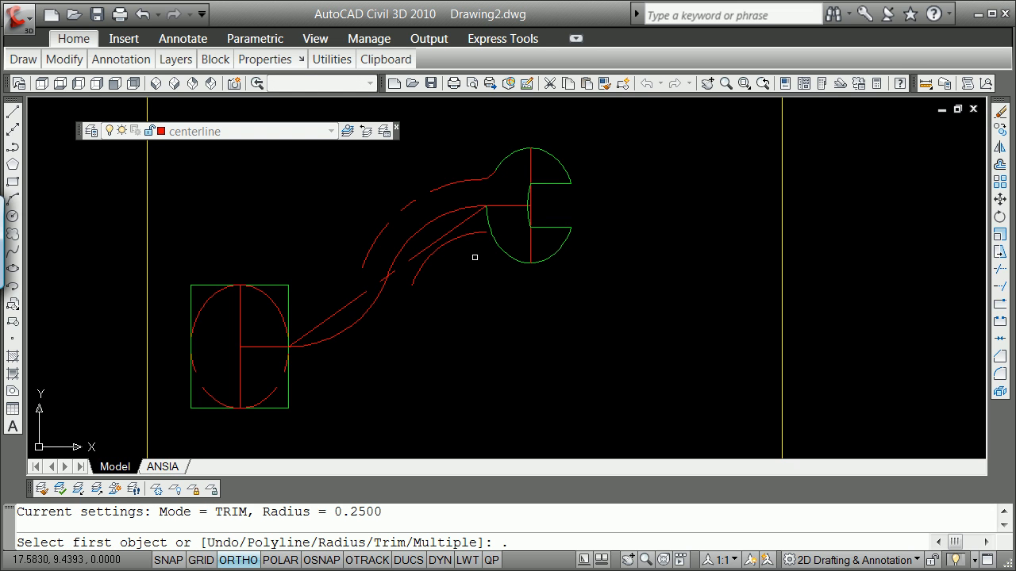
type(".25")
key("Return")
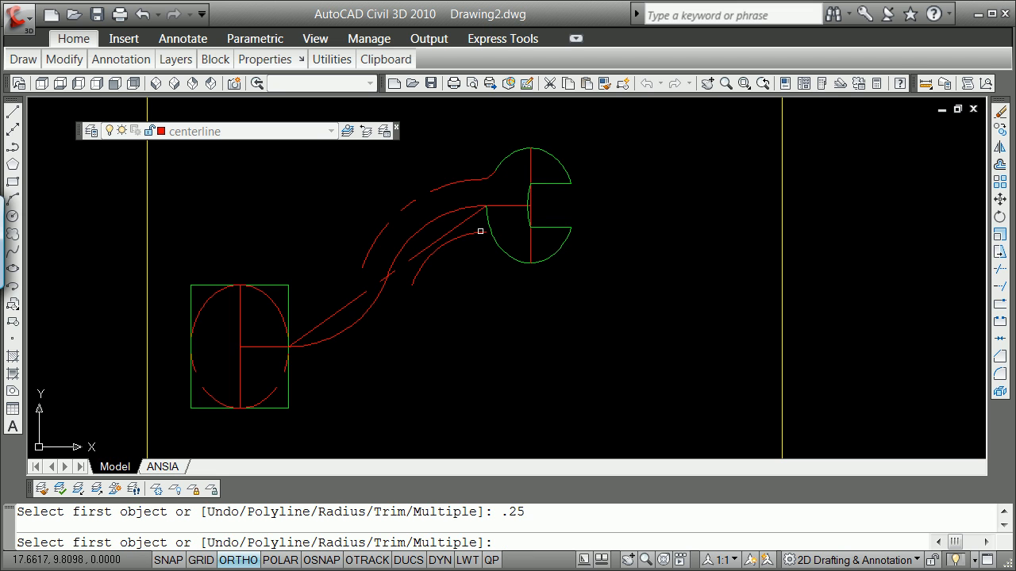
left_click(487, 231)
left_click(493, 240)
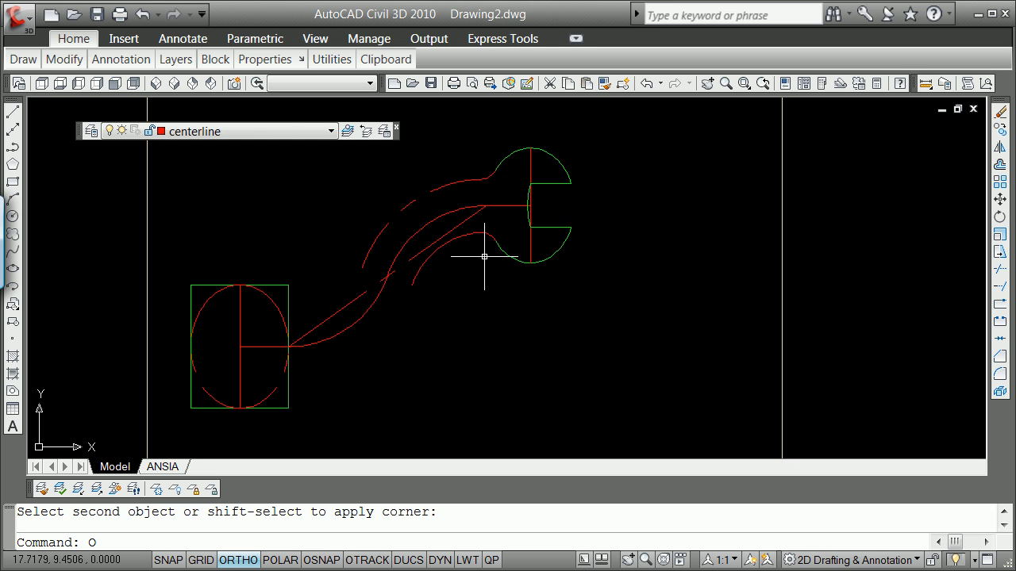
Offset the lower centerline arc through the lower endpoint of the upper offset arc.
type("T")
key("Return")
type("T")
key("Return")
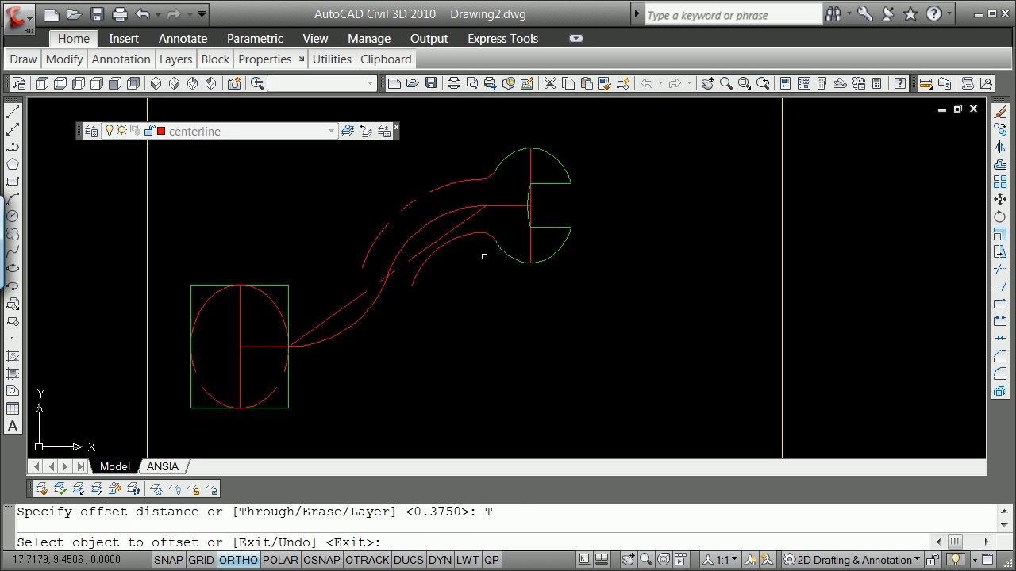
left_click(379, 296)
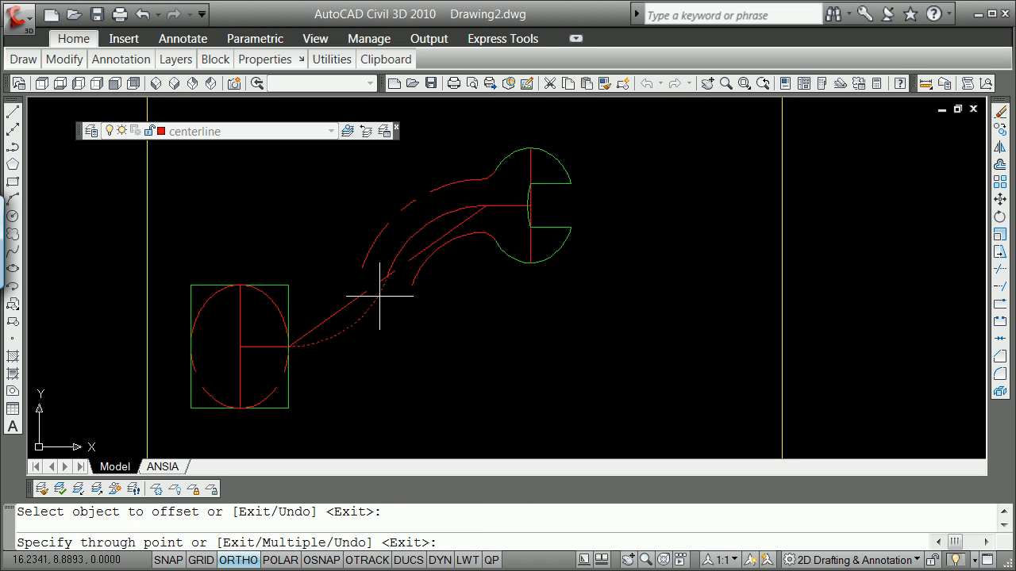
right_click(334, 278, "shift")
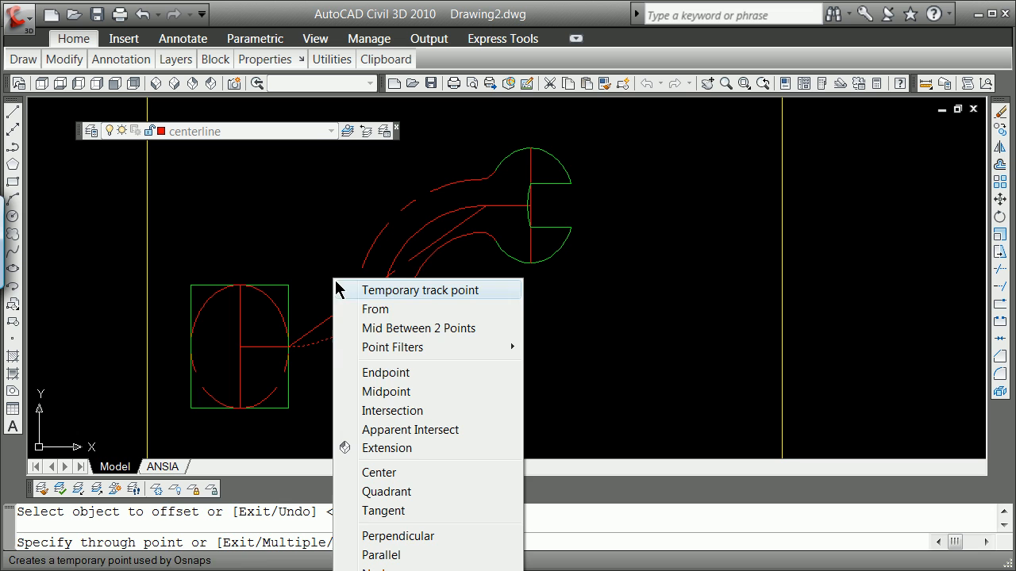
left_click(403, 370)
left_click(358, 272)
Offset the lower centerline arc to its other side through the lower endpoint of the lower offset arc.
left_click(377, 300)
right_click(427, 317, "shift")
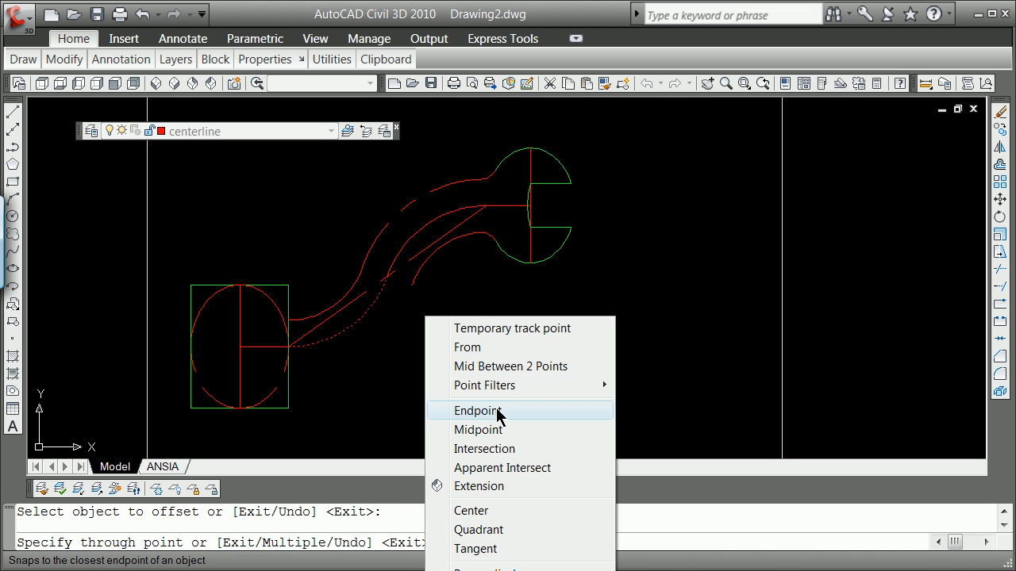
left_click(498, 413)
left_click(413, 287)
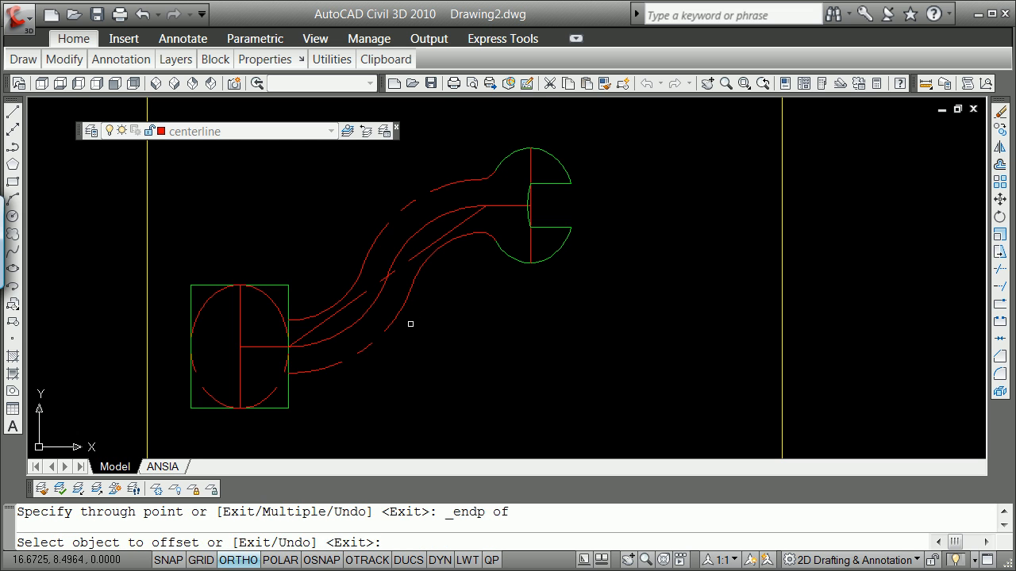
key("Return")
scroll(290, 372, "up", 3)
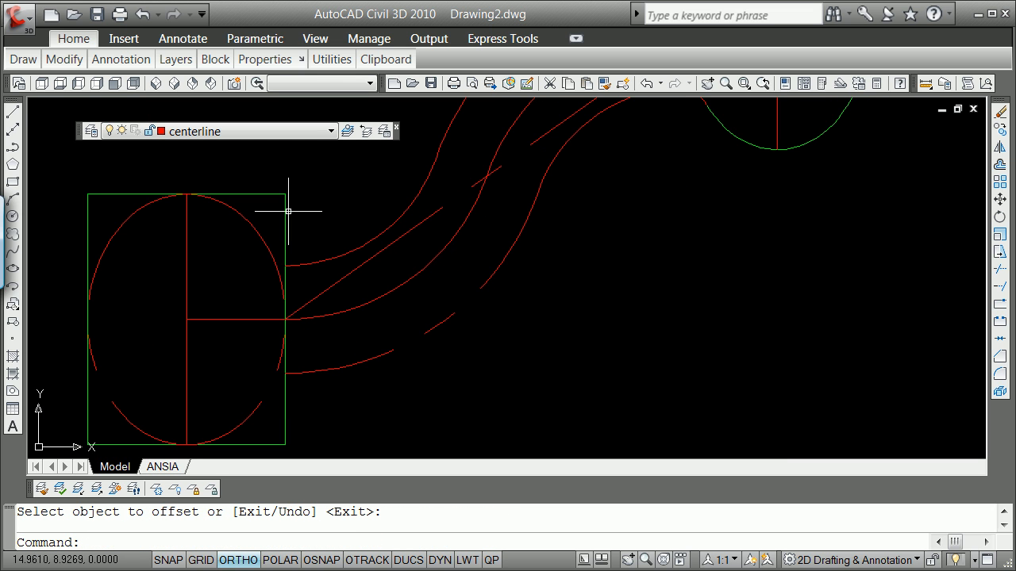
Offset the horizontal centerline inside the lower ellipse by .38 above and below.
scroll(229, 281, "down", 4)
scroll(222, 293, "up", 4)
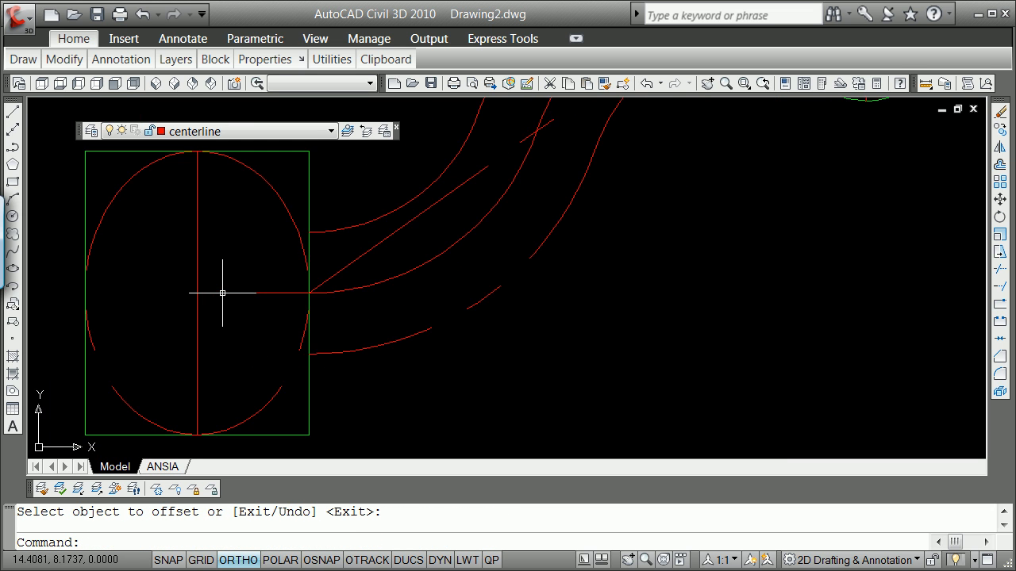
type("O")
key("Return")
type(".38")
key("Return")
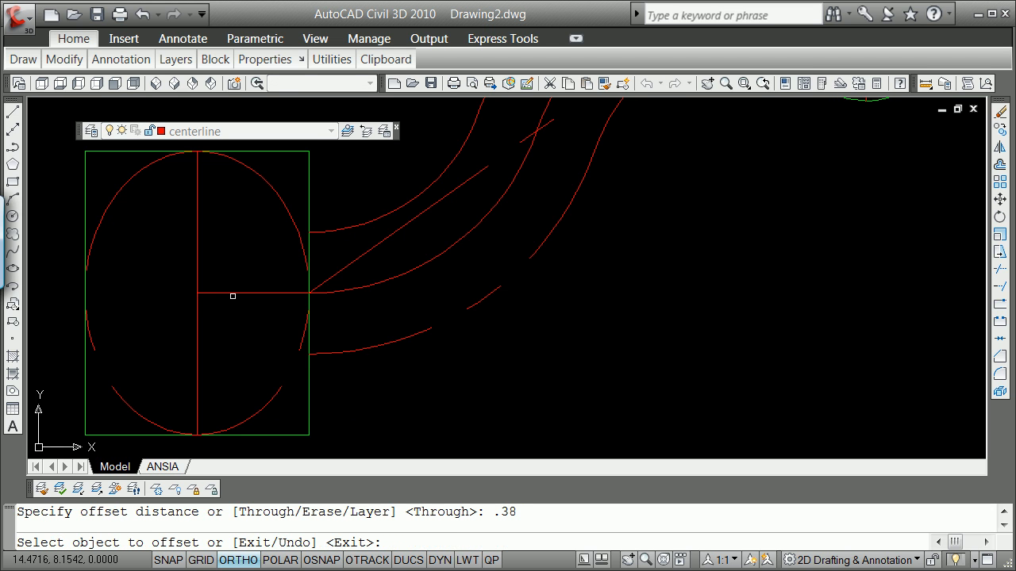
left_click(228, 295)
left_click(222, 278)
left_click(229, 295)
left_click(231, 315)
key("Return")
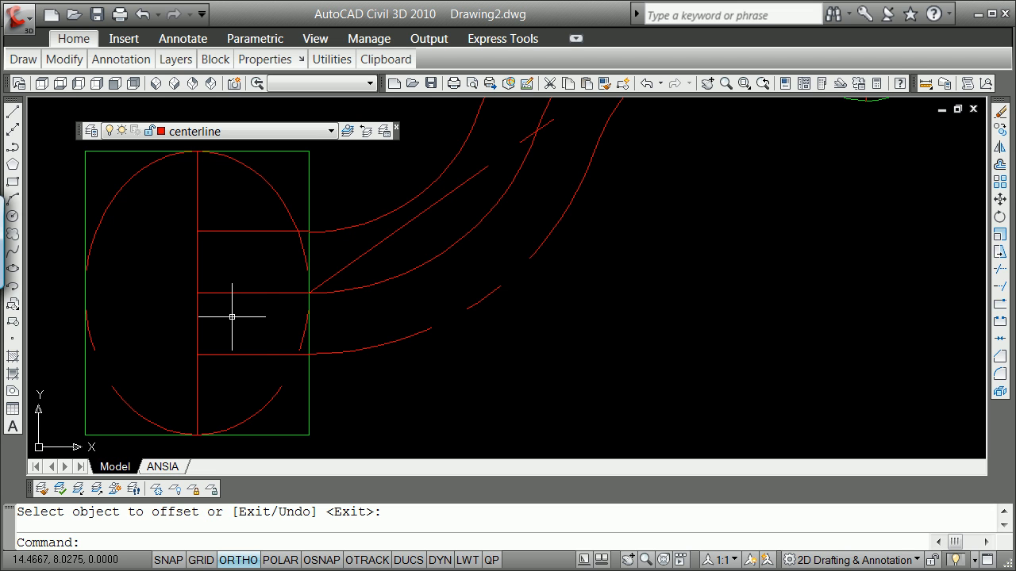
Draw a 1.18 radius circle centered where the upper offset line meets the lower ellipse's vertical centerline.
scroll(267, 312, "down", 3)
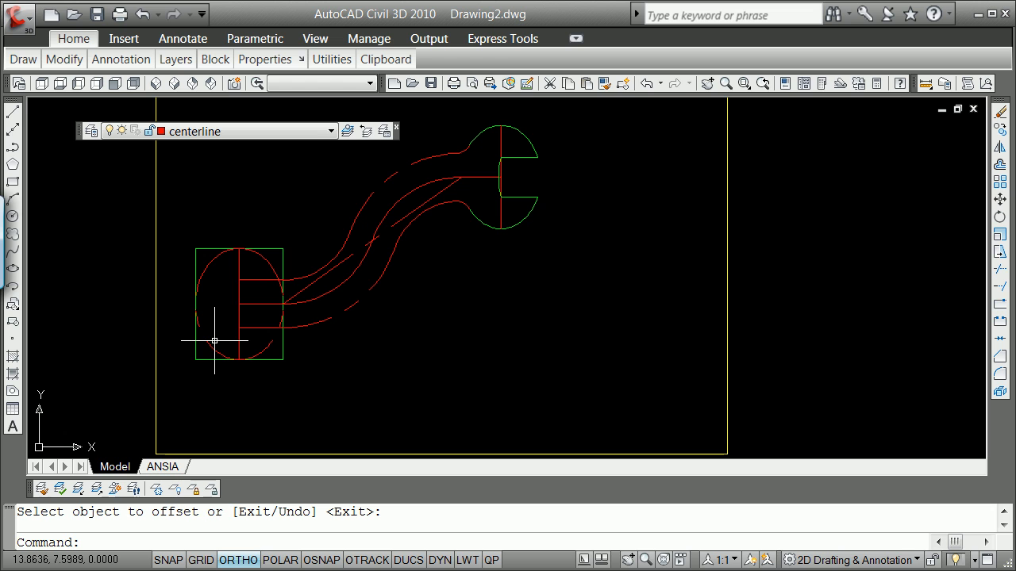
key("BackSpace")
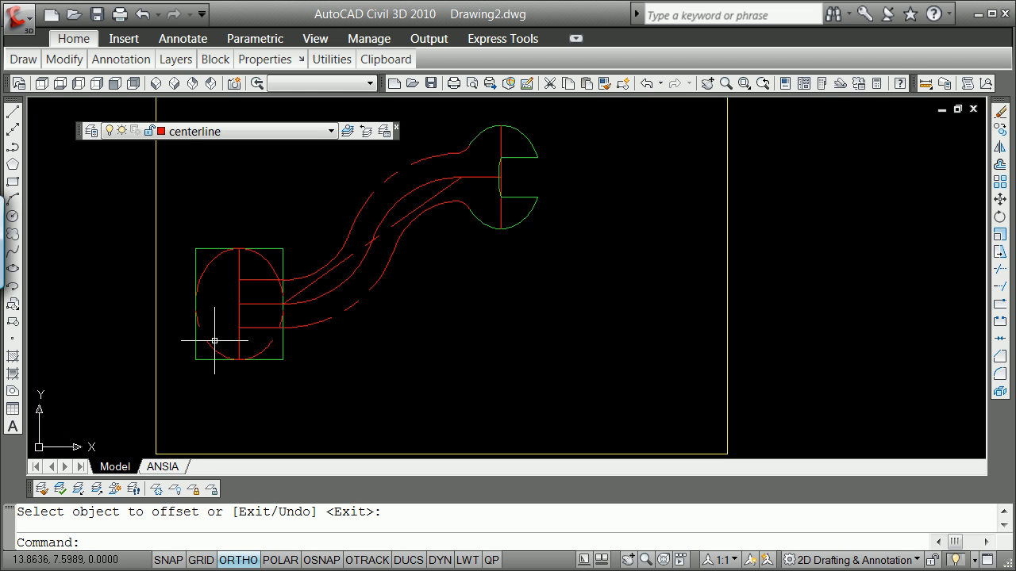
left_click(13, 216)
right_click(252, 303, "shift")
left_click(340, 435)
left_click(238, 280)
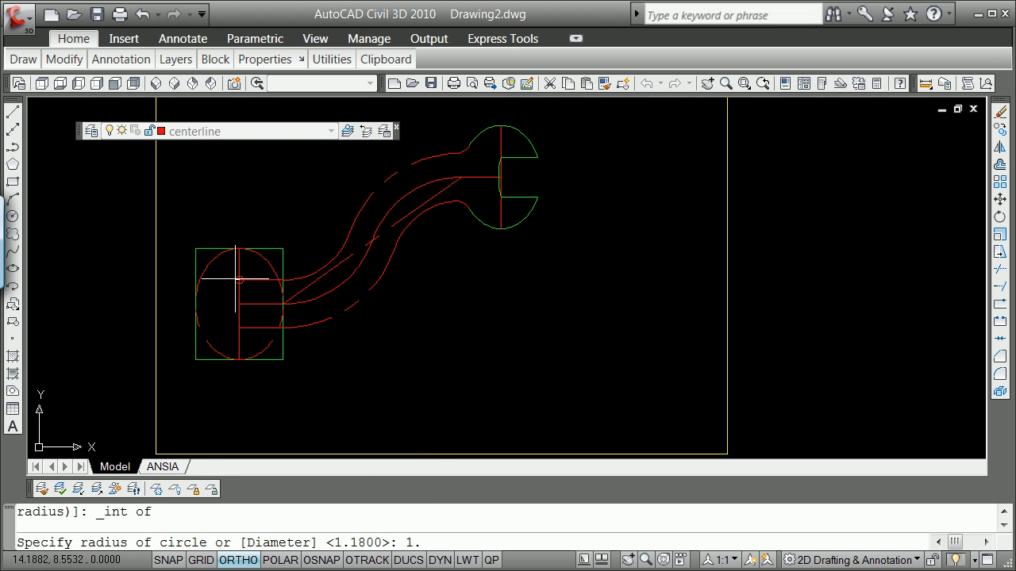
type("1.18")
key("Return")
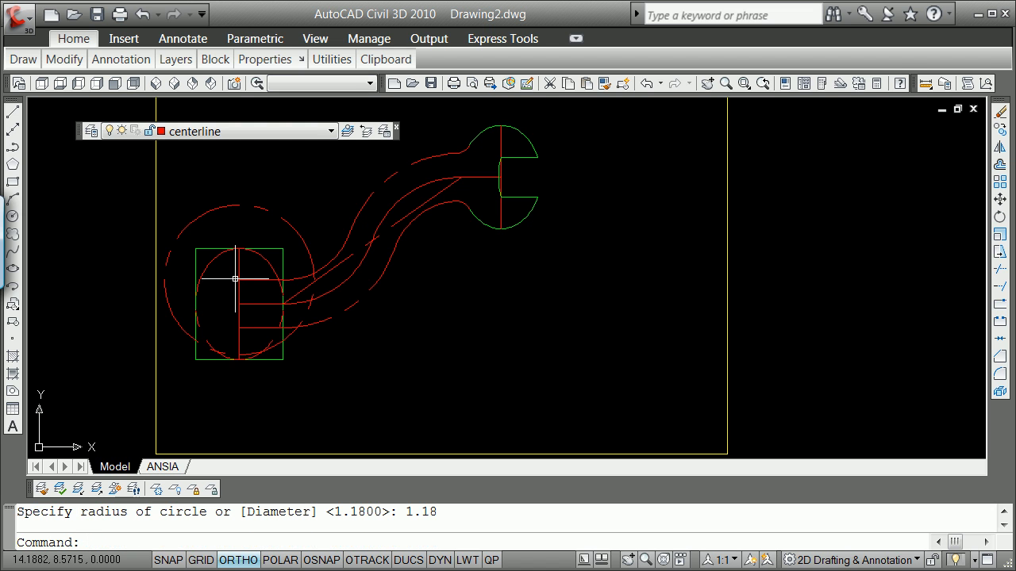
Draw a second 1.18 radius circle centered where the lower offset line meets the vertical centerline.
key("Return")
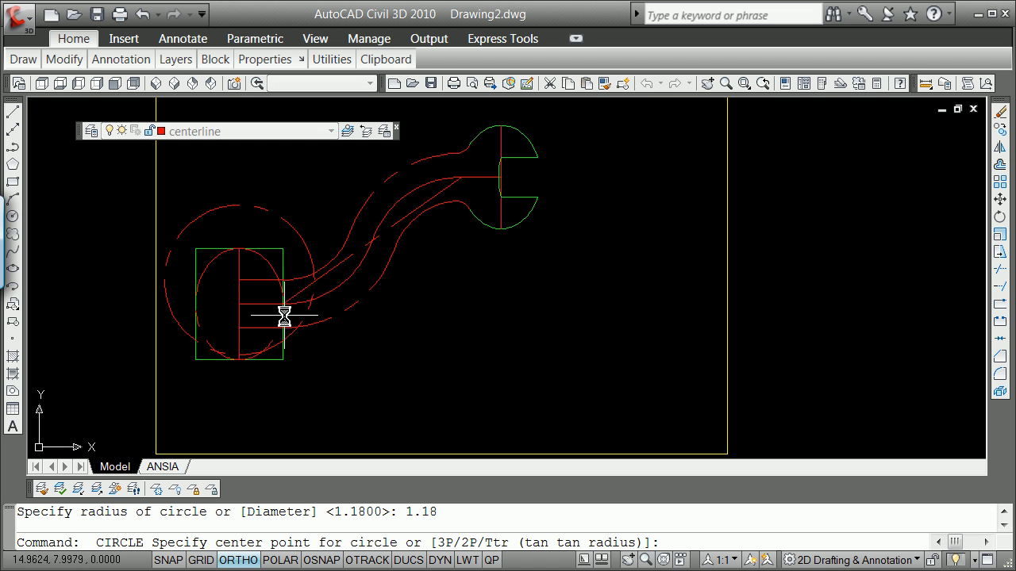
type("INT")
key("Return")
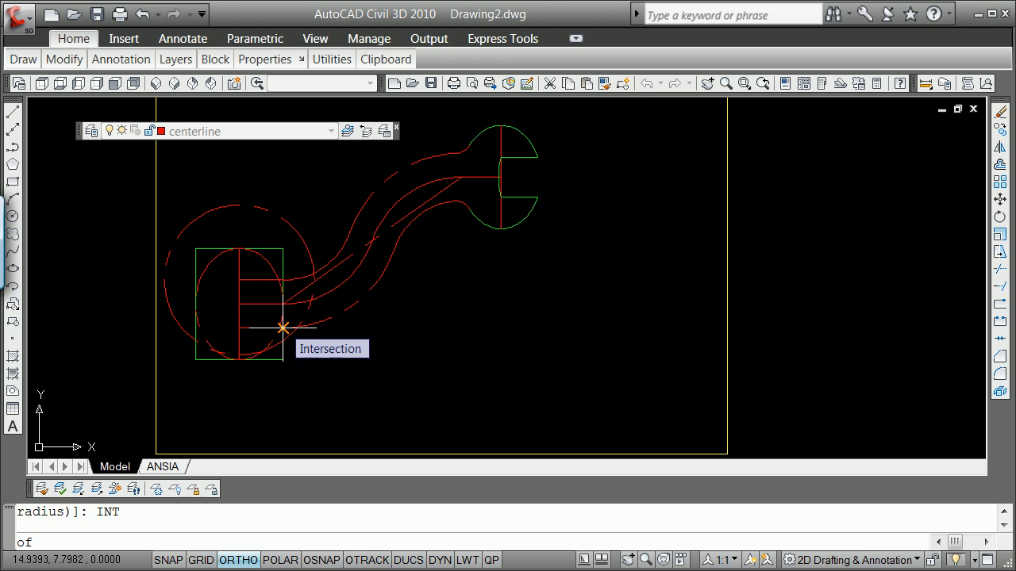
left_click(239, 328)
type("1.")
key("Return")
Draw a circle centered on the left intersection of the two construction circles, passing through the lower offset line's intersection with the vertical centerline.
type("CIRCLE")
key("Return")
type("INT")
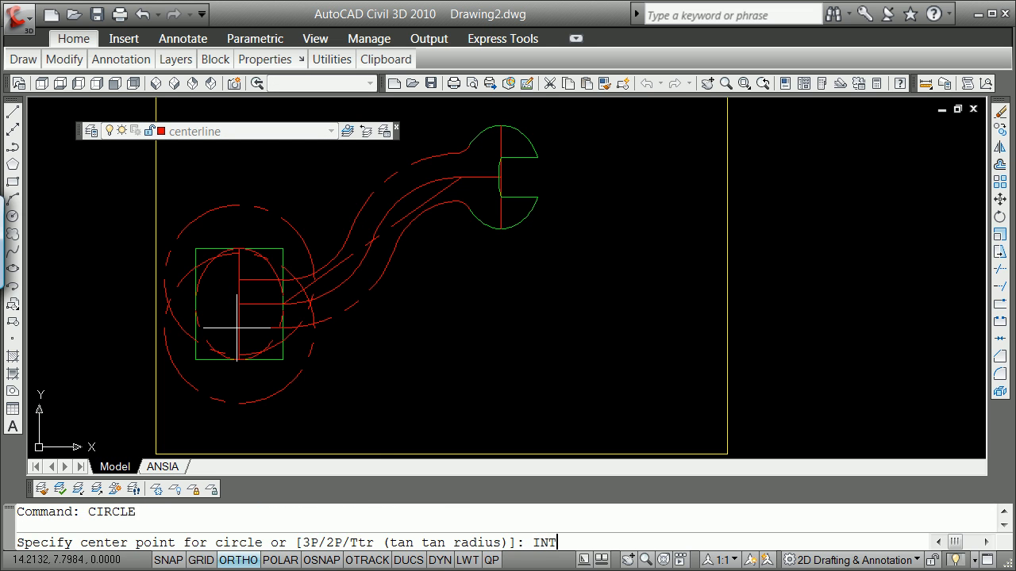
key("Return")
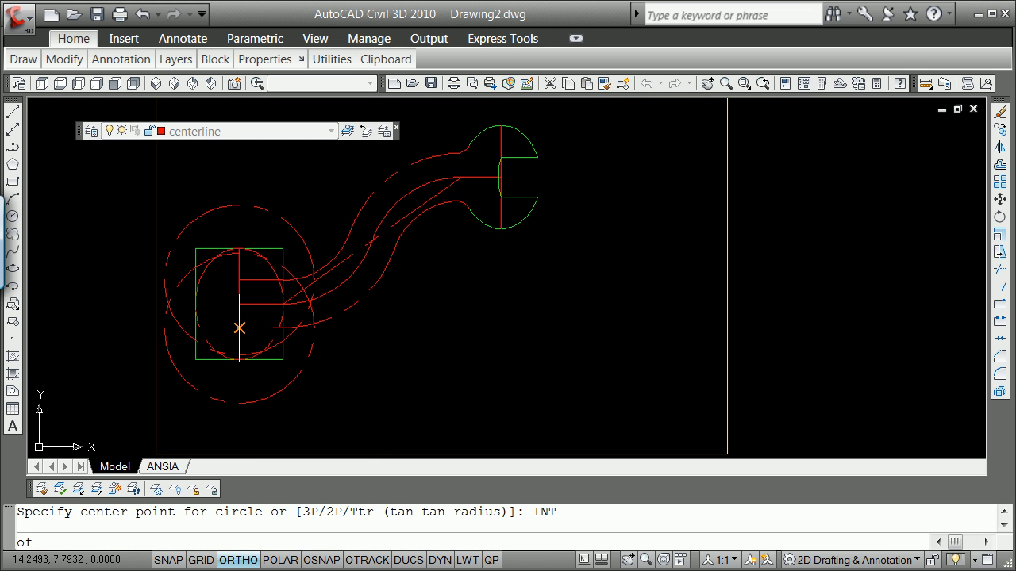
left_click(166, 304)
scroll(228, 340, "up", 4)
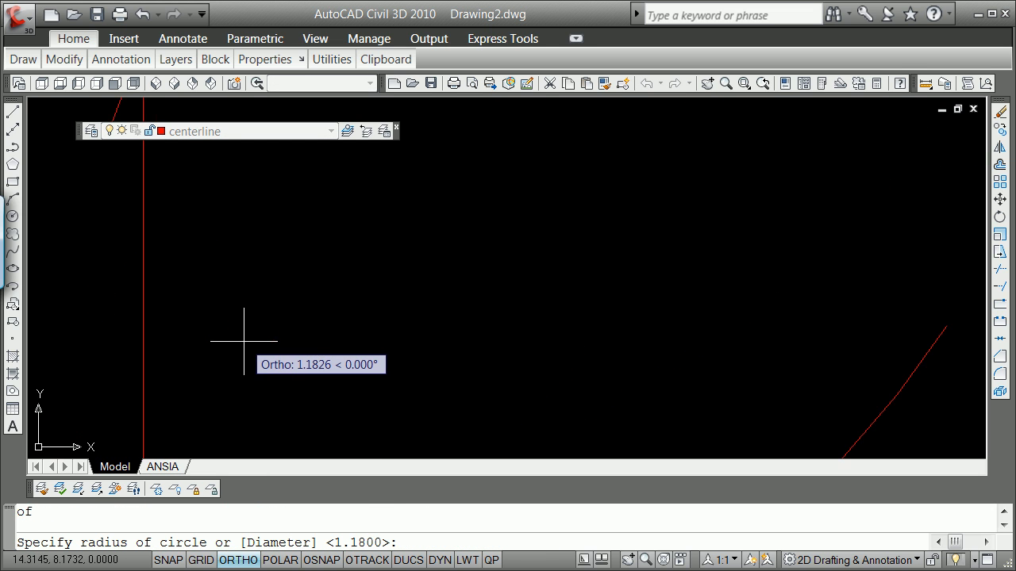
scroll(238, 340, "down", 2)
right_click(235, 308, "shift")
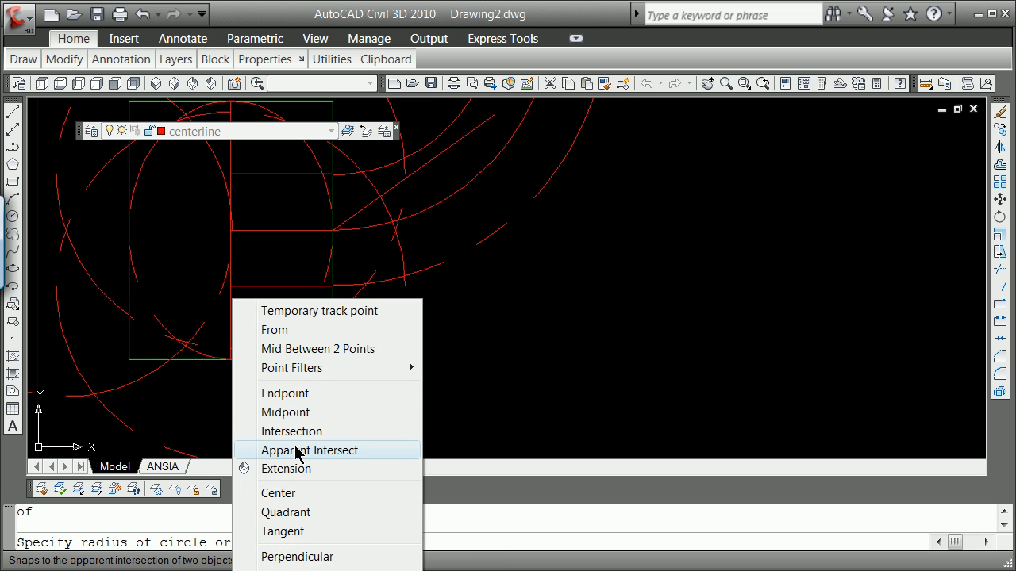
left_click(296, 439)
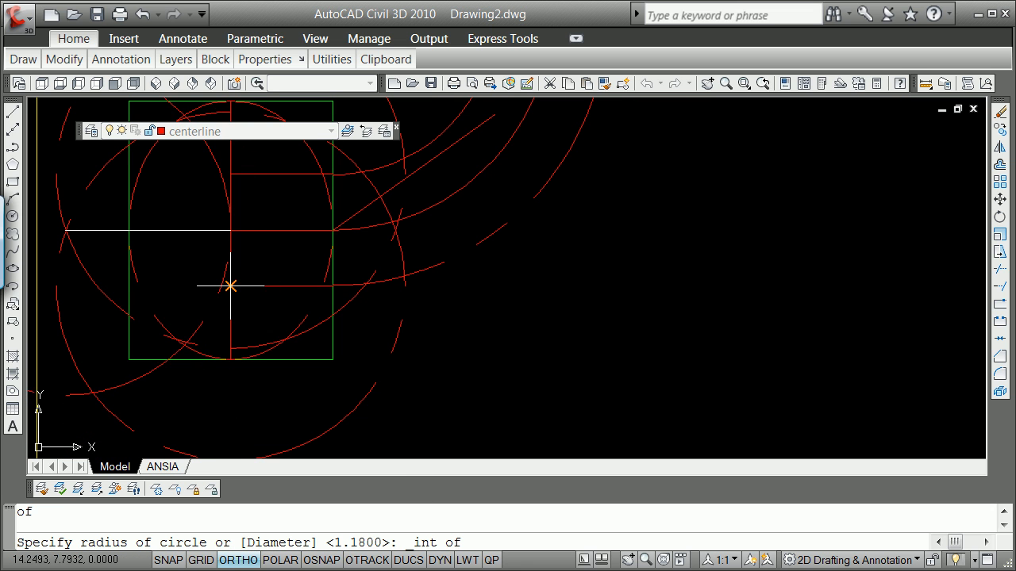
left_click(230, 286)
Trim the third circle to the short arc between the two horizontal offset lines.
type("TRIM")
key("Return")
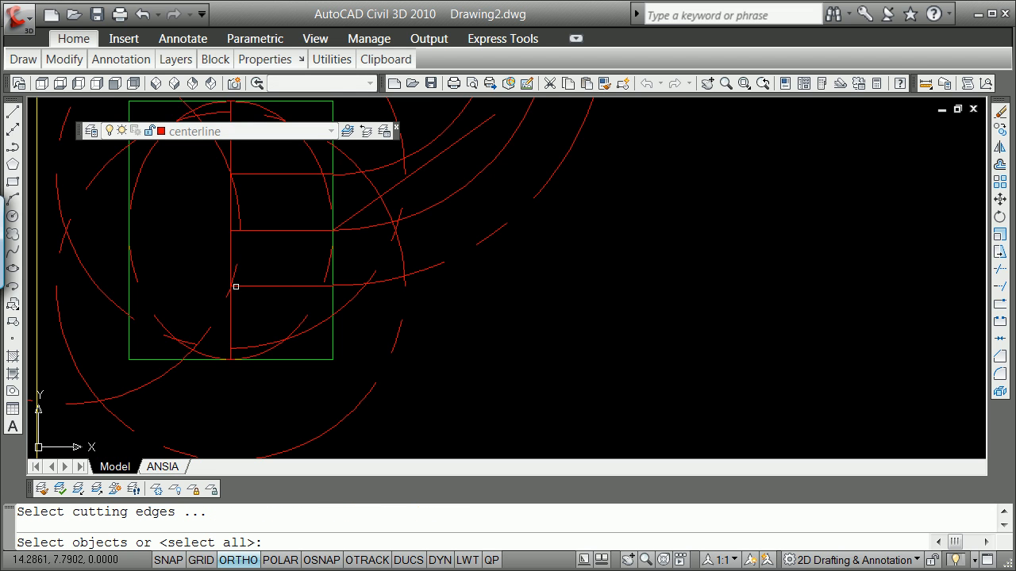
left_click(278, 287)
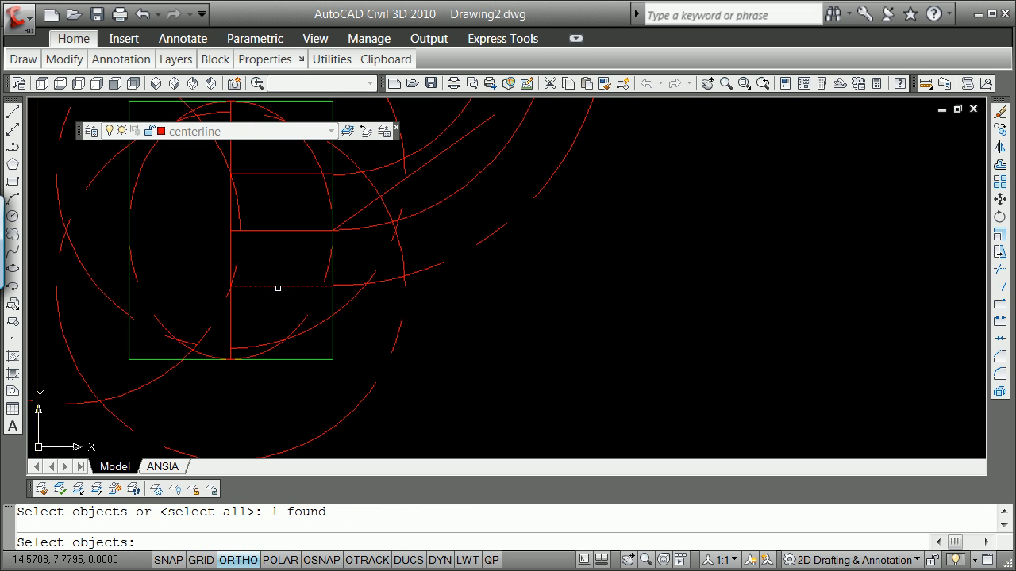
key("Return")
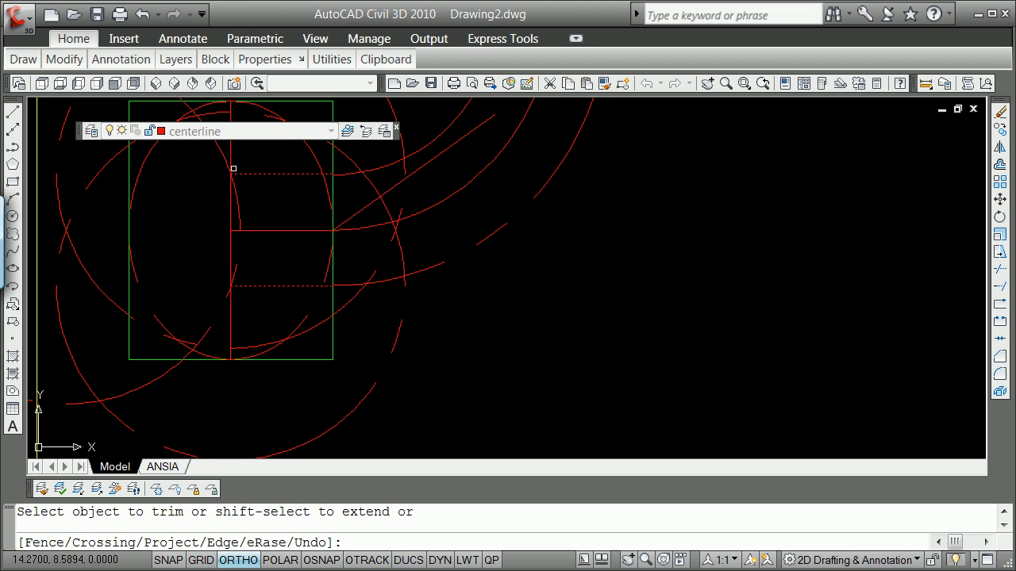
key("Return")
Erase the two 1.18 radius construction circles around the lower ellipse.
scroll(291, 256, "down", 4)
type("E")
key("Return")
left_click(246, 224)
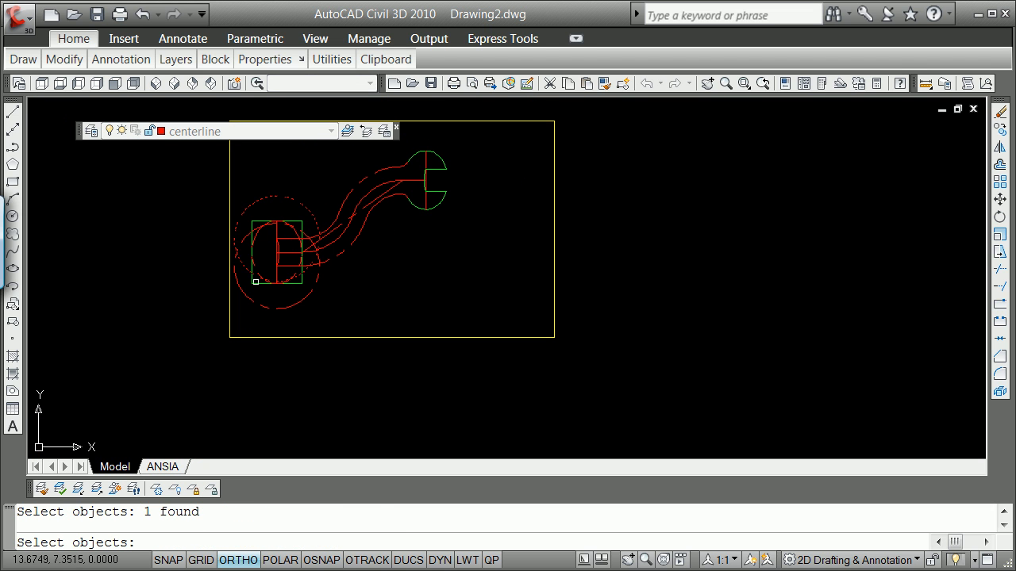
left_click(260, 306)
key("Return")
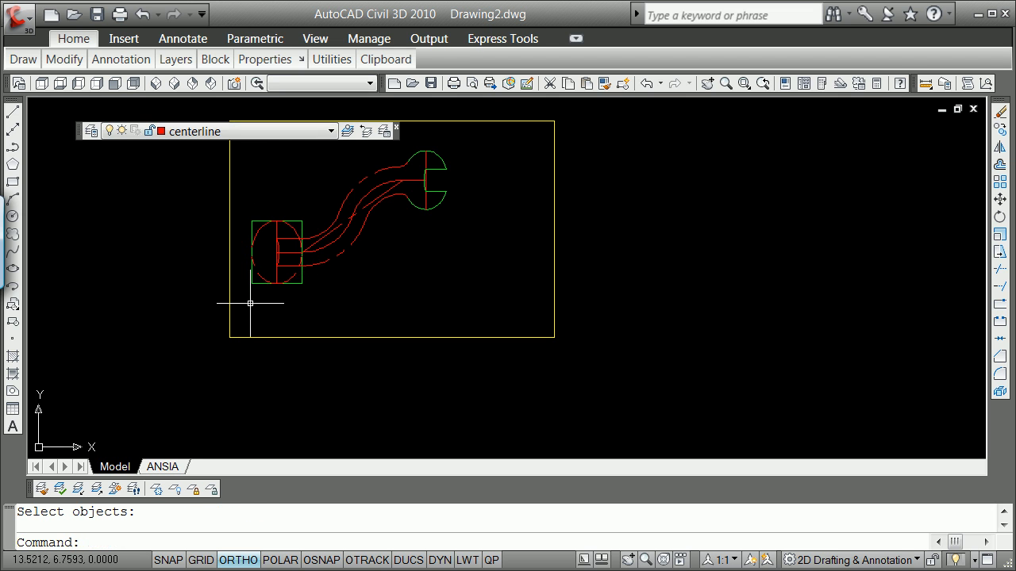
Extend the two horizontal offset lines to the left side of the lower ellipse.
type("ex")
key("Return")
key("Return")
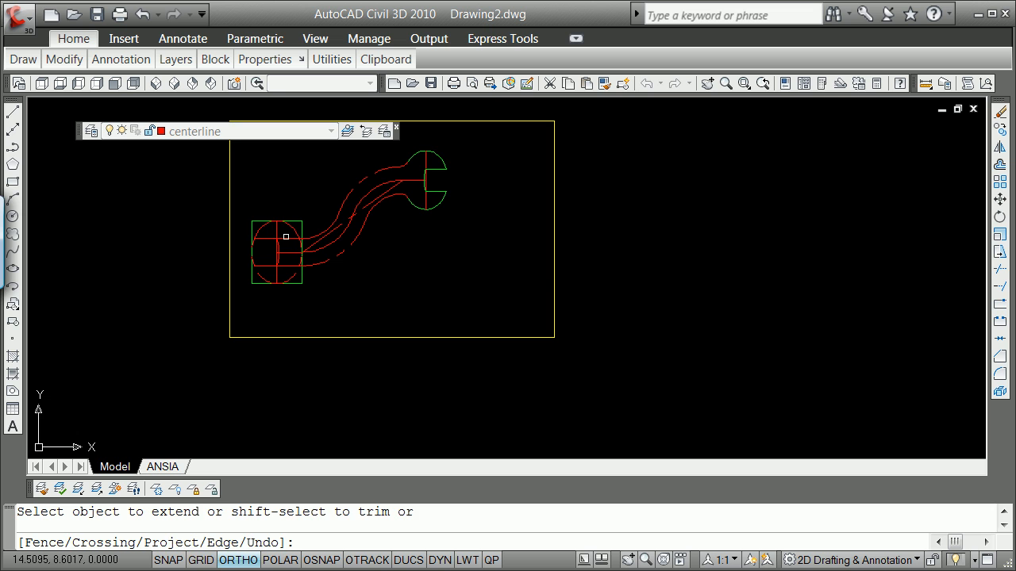
key("Return")
Trim both horizontal offset lines on the handle side of the lower ellipse's vertical centerline.
scroll(275, 236, "up", 5)
type("TRIM")
key("Return")
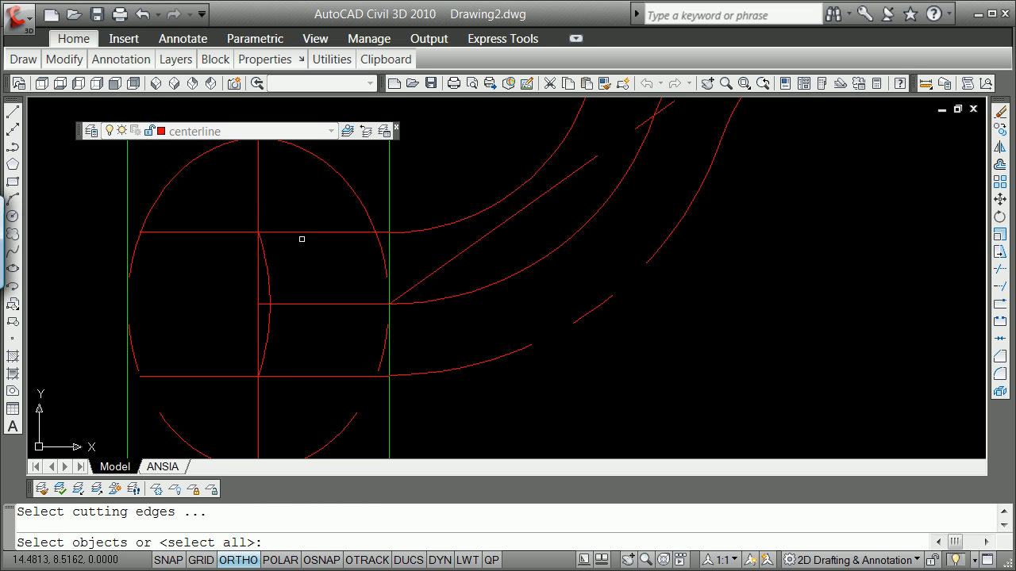
left_click(257, 221)
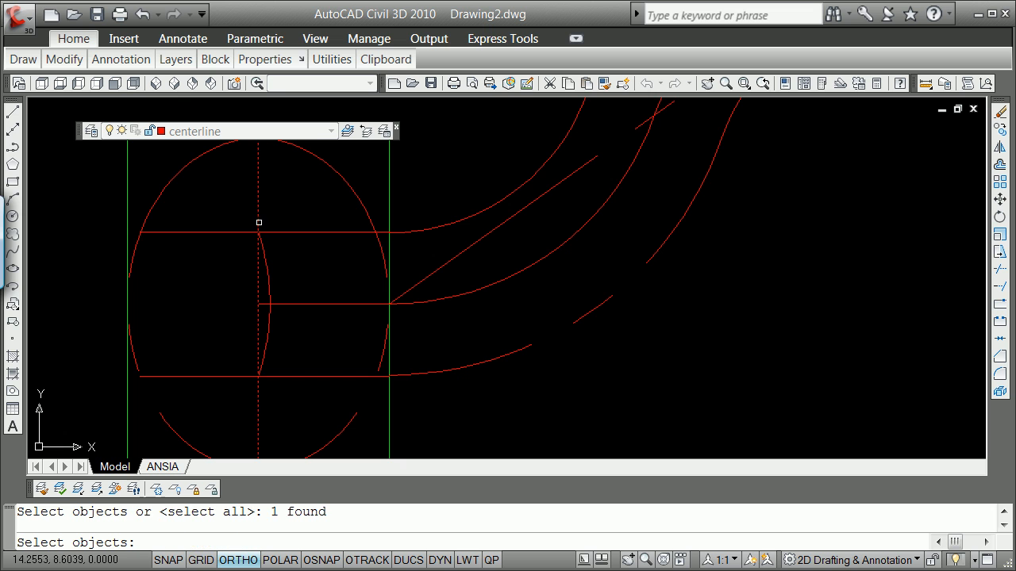
key("Return")
left_click(297, 377)
left_click(299, 233)
key("Return")
Move the green box around the lower ellipse to the hidden layer and accept the frozen-layer notice.
scroll(324, 295, "down", 4)
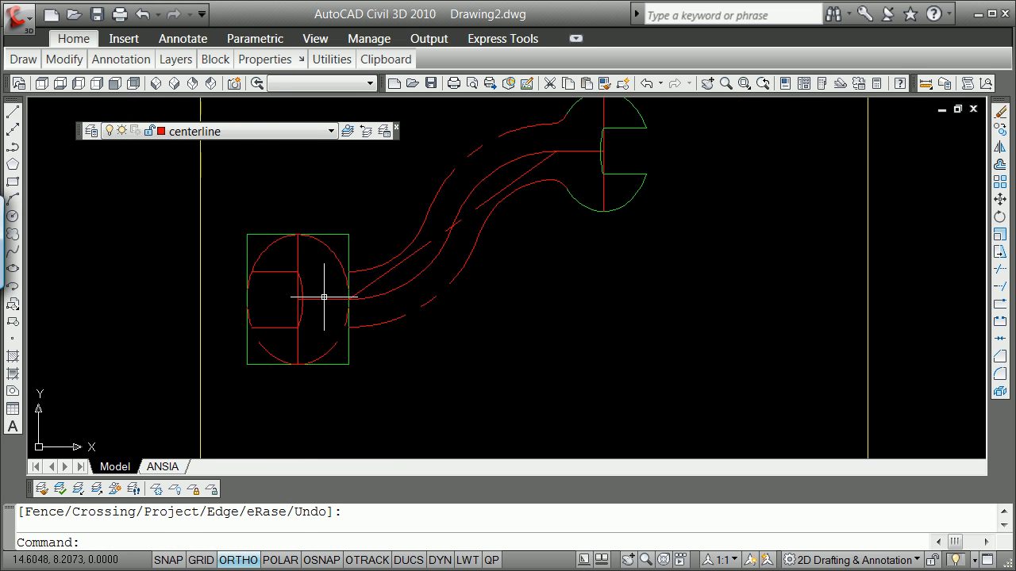
left_click(246, 251)
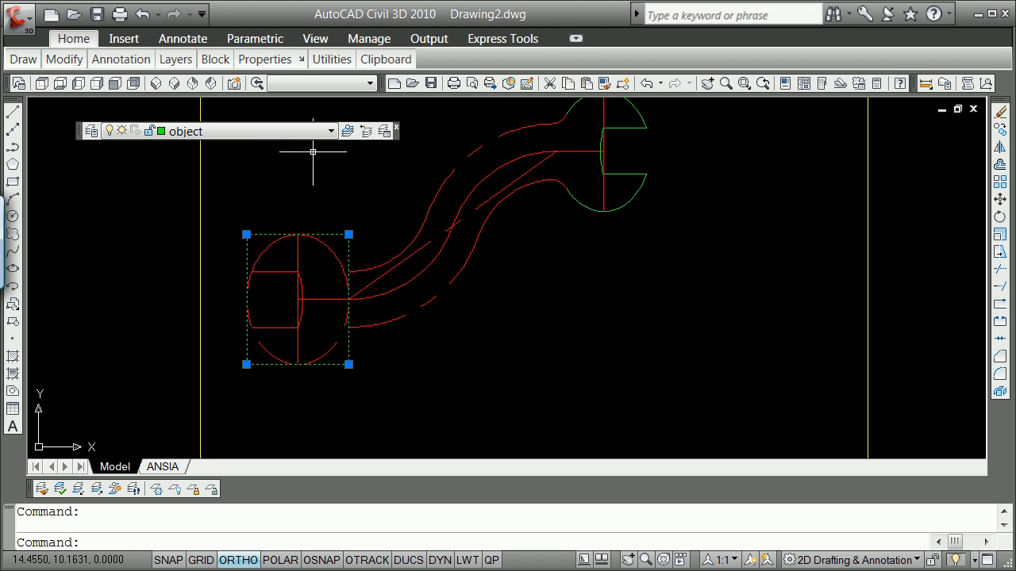
left_click(331, 131)
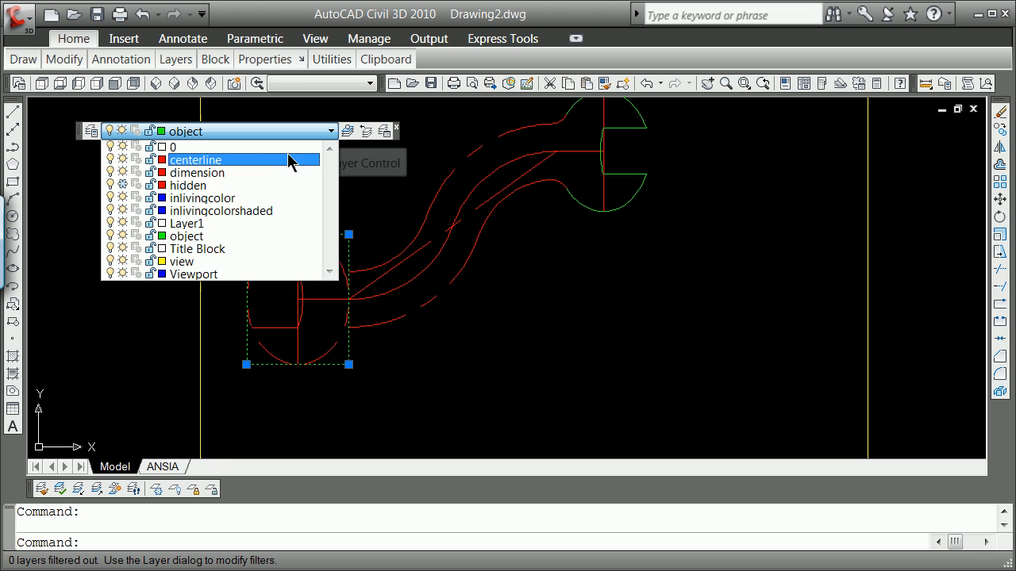
left_click(192, 187)
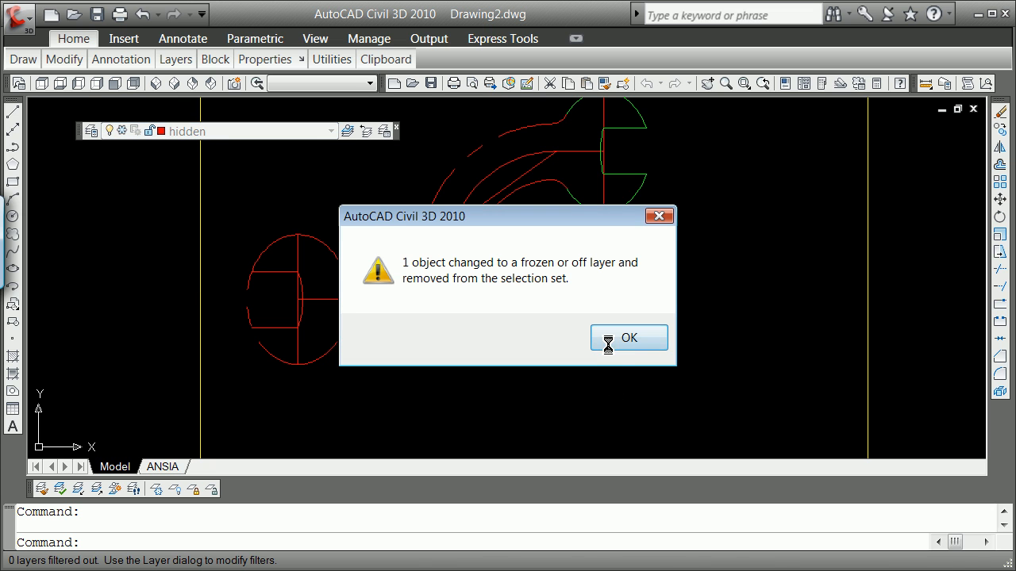
left_click(608, 340)
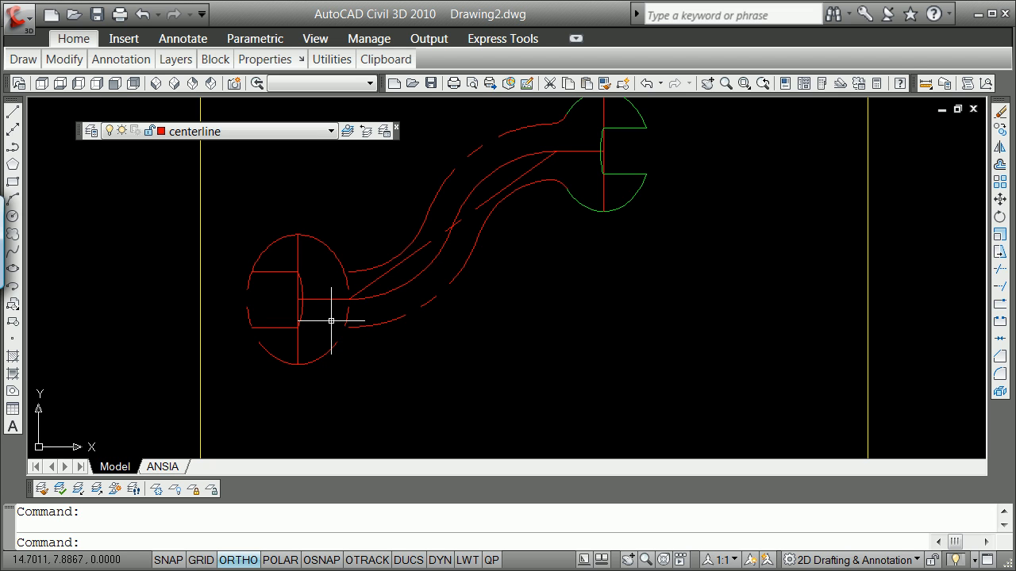
Break the lower ellipse on its handle side, from below the lower handle arc up to just above the upper handle arc.
type("BREAK")
key("Return")
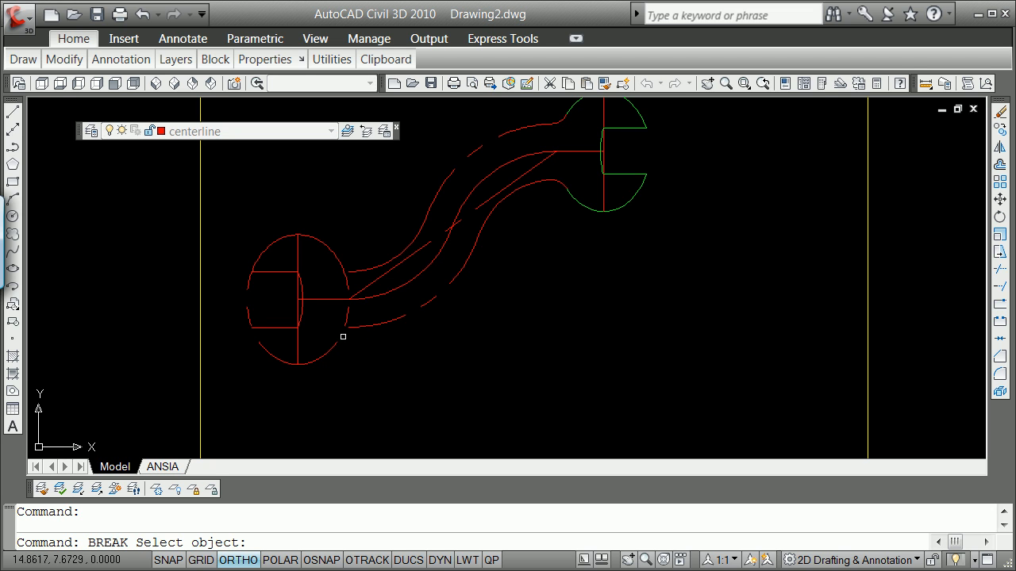
left_click(335, 345)
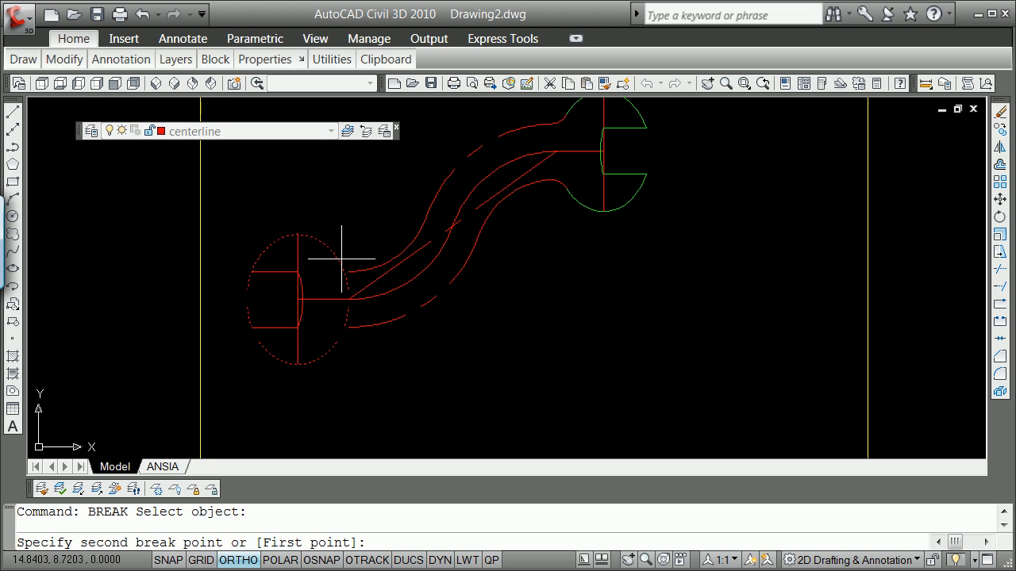
left_click(342, 260)
Try to fillet the upper handle arc to the broken lower ellipse with a .25 radius.
type("F")
key("Return")
type("R")
key("Return")
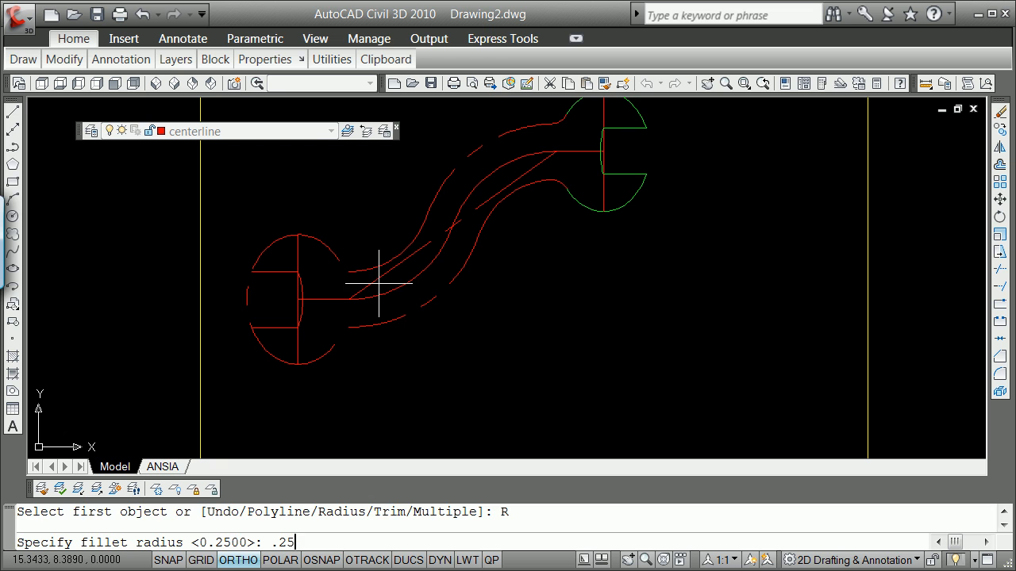
key("Return")
left_click(351, 272)
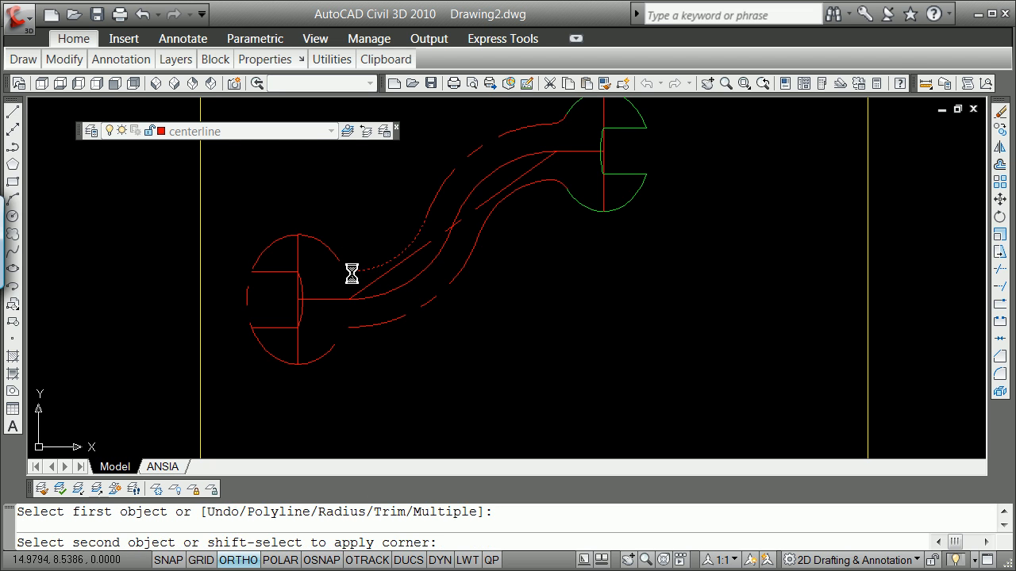
left_click(336, 263)
Extend the upper end of the broken lower ellipse down to the horizontal centerline.
type("XTEND")
key("Return")
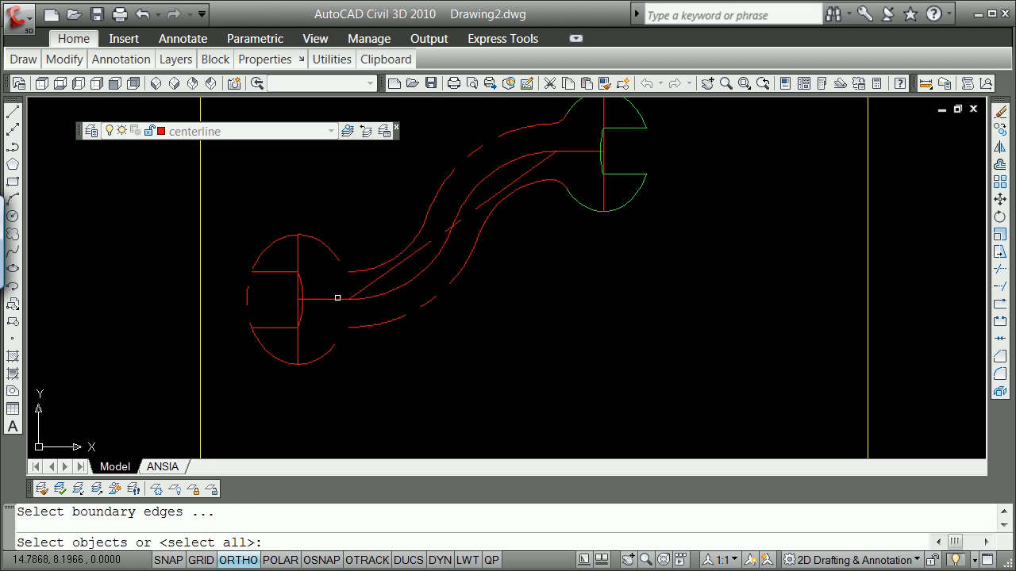
key("Return")
left_click(334, 254)
key("Return")
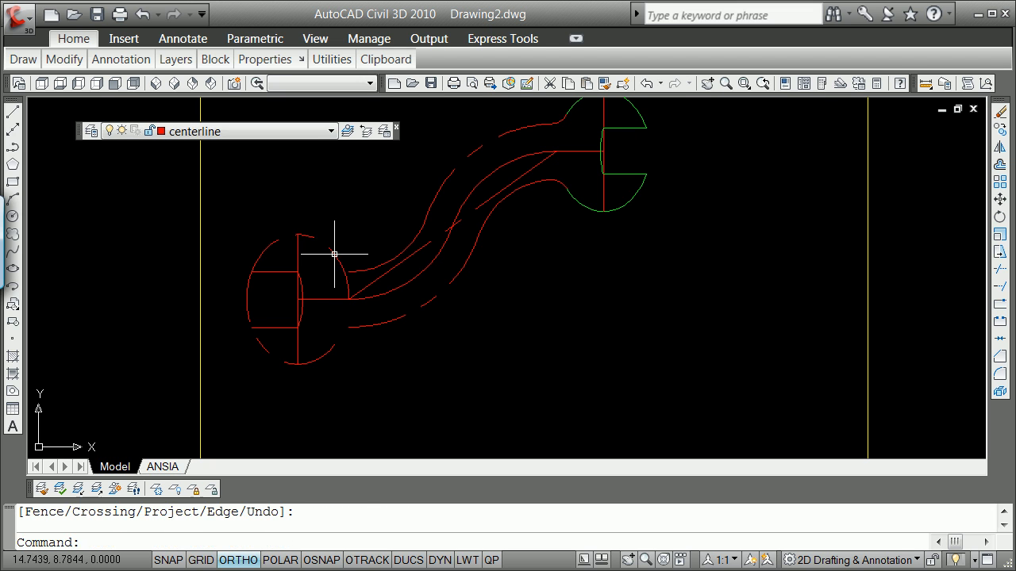
Fillet the extended ellipse end to the upper handle arc with a .25 radius.
type("FILLET")
key("Return")
type("R")
key("Return")
type(".25")
key("Return")
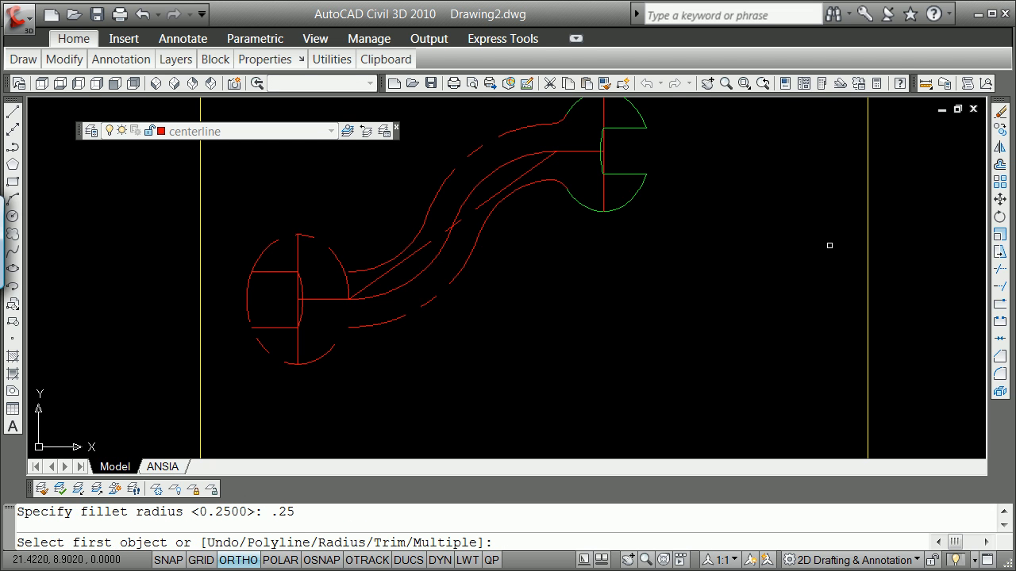
left_click(341, 265)
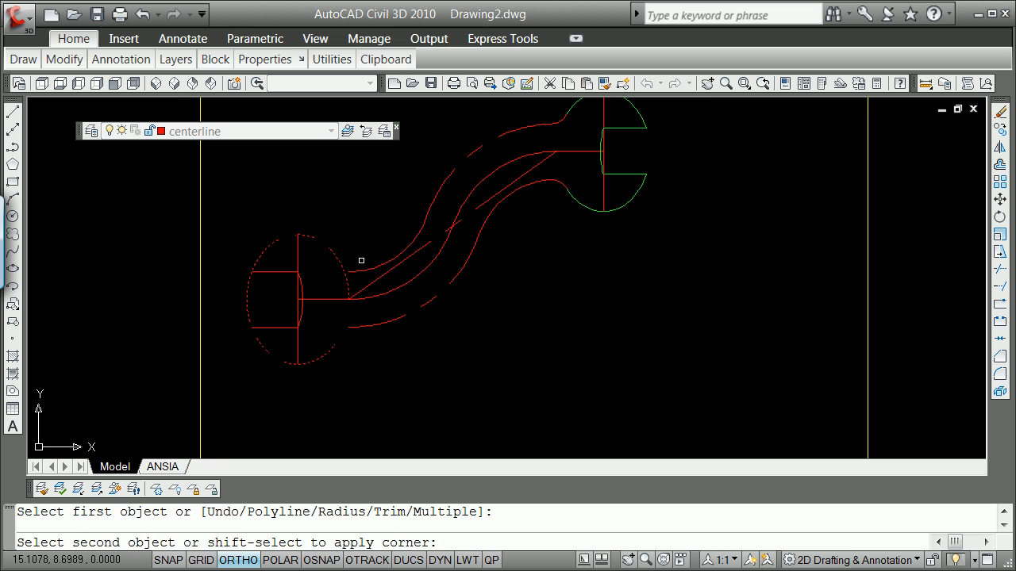
left_click(368, 267)
Fillet the lower end of the broken ellipse to the lower handle arc with the same .25 radius.
key("Return")
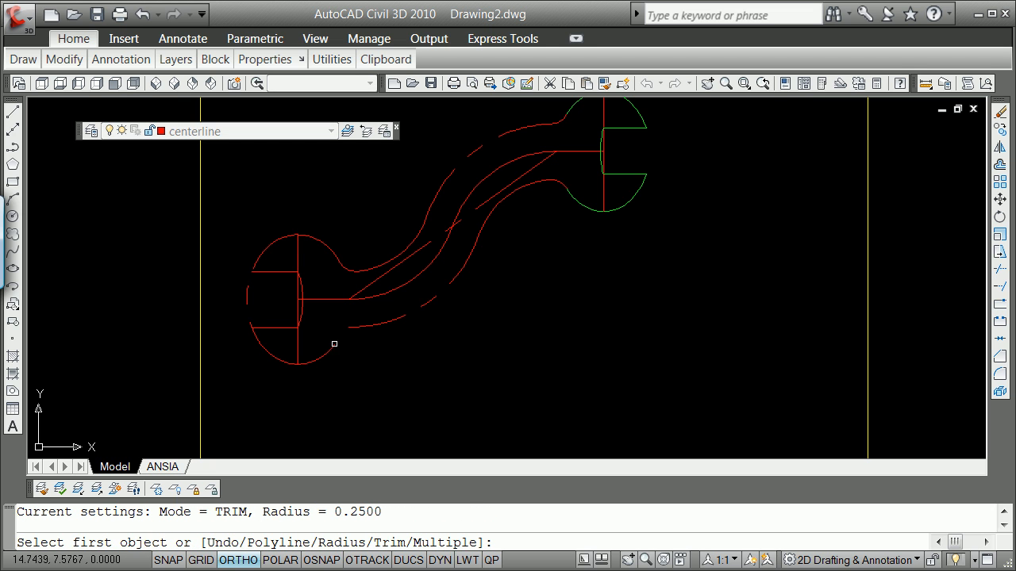
left_click(336, 342)
left_click(369, 324)
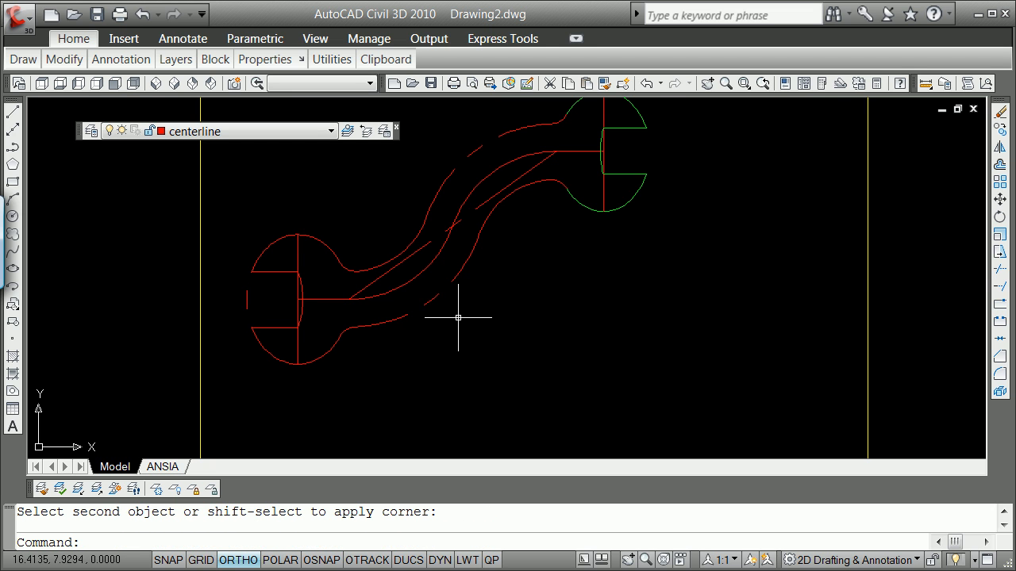